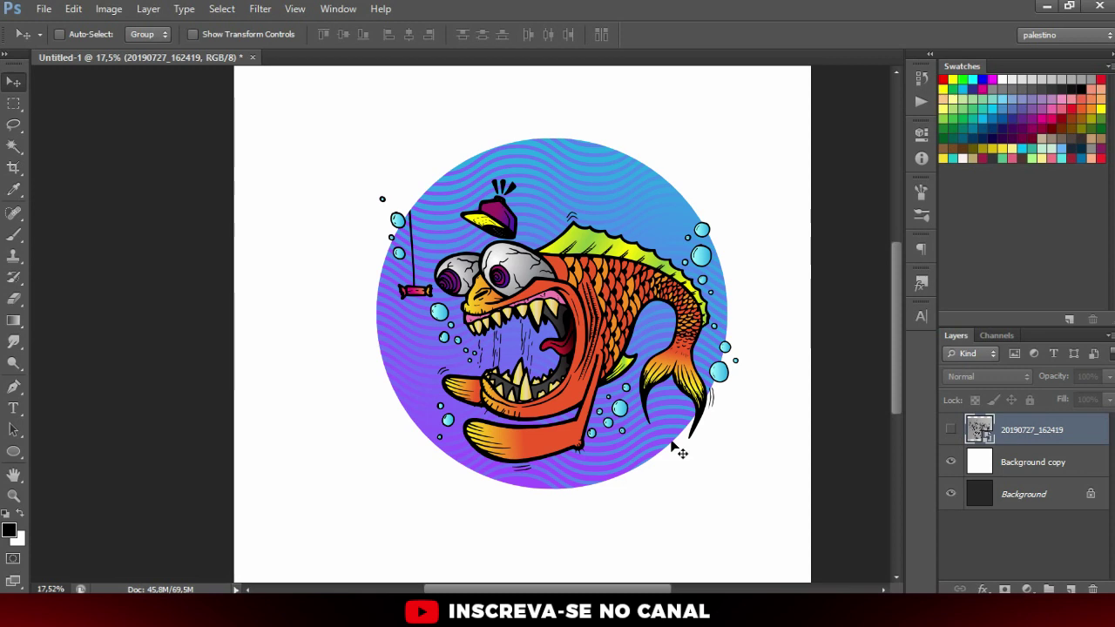
# - Turn on the scanned sketch layer 20190727_162419 and zoom around the fish drawing
pyautogui.click(951, 431)
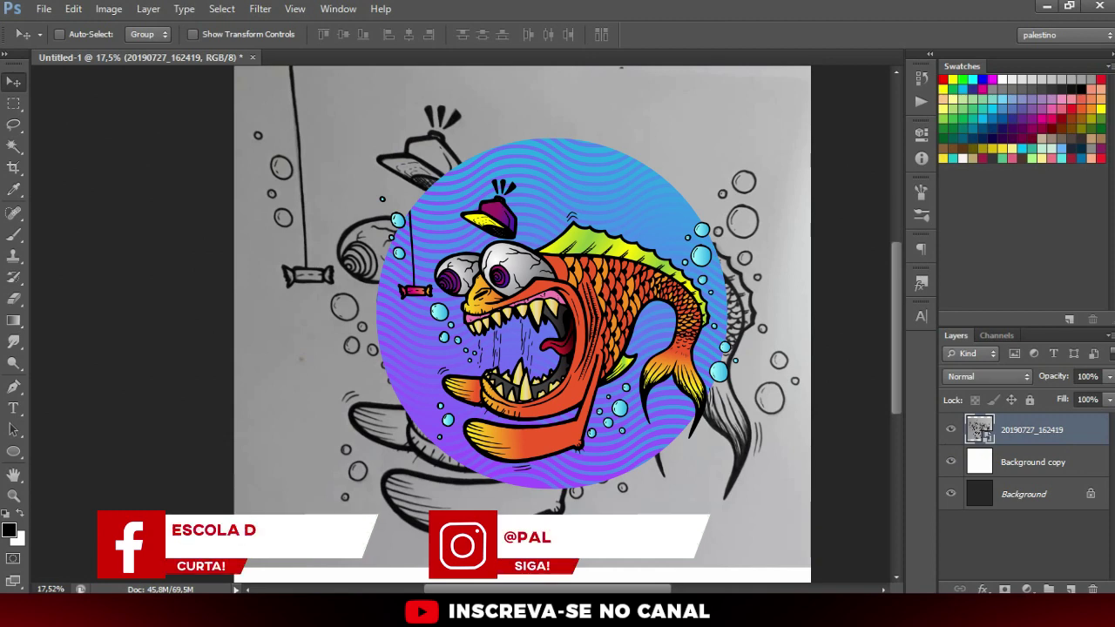
pyautogui.scroll(2, 586, 292)
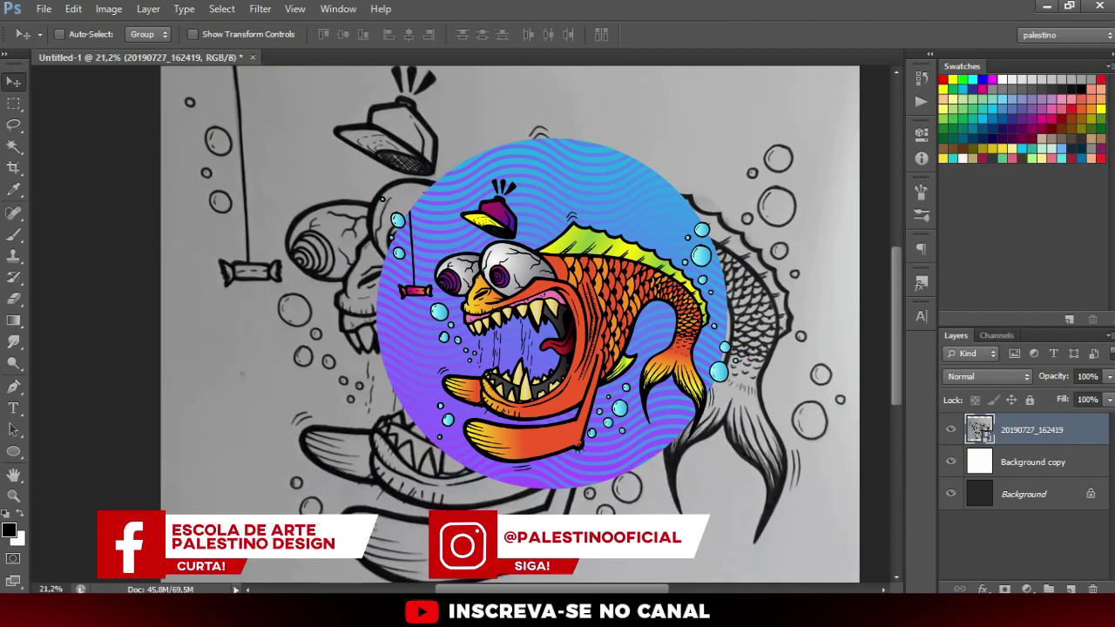
pyautogui.scroll(-2, 380, 372)
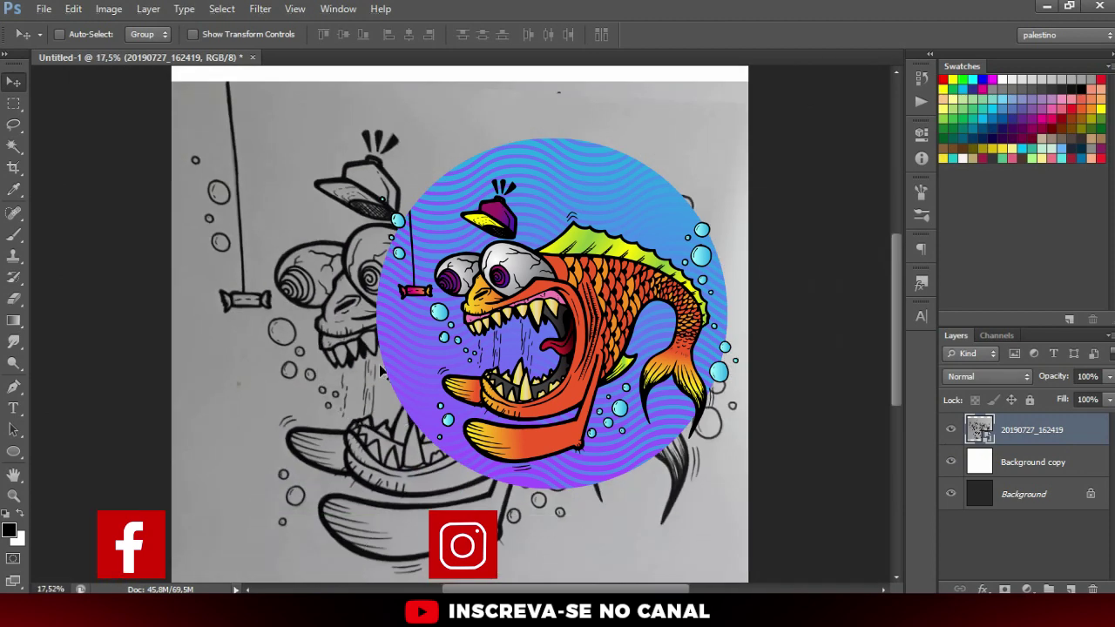
pyautogui.scroll(-1, 381, 372)
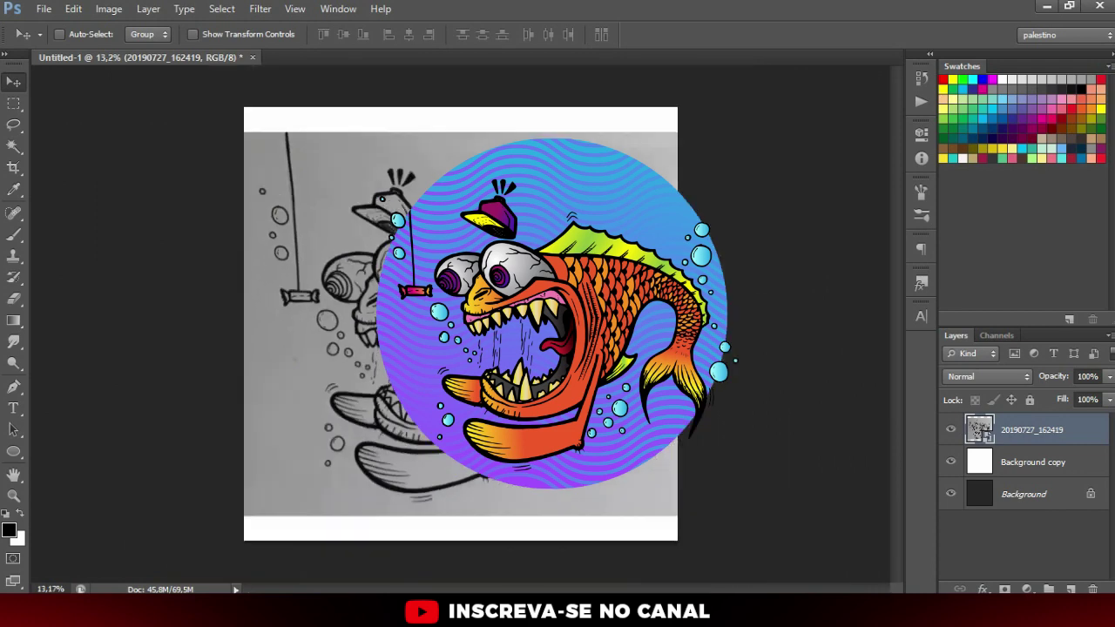
pyautogui.scroll(1, 492, 320)
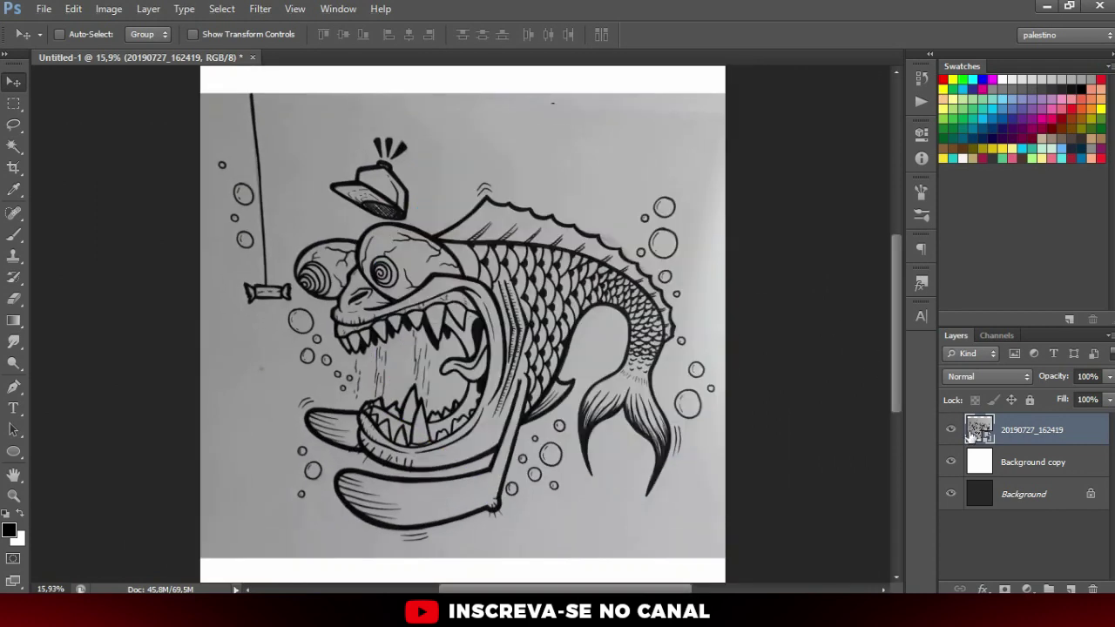
pyautogui.click(950, 429)
pyautogui.click(951, 430)
pyautogui.scroll(1, 638, 307)
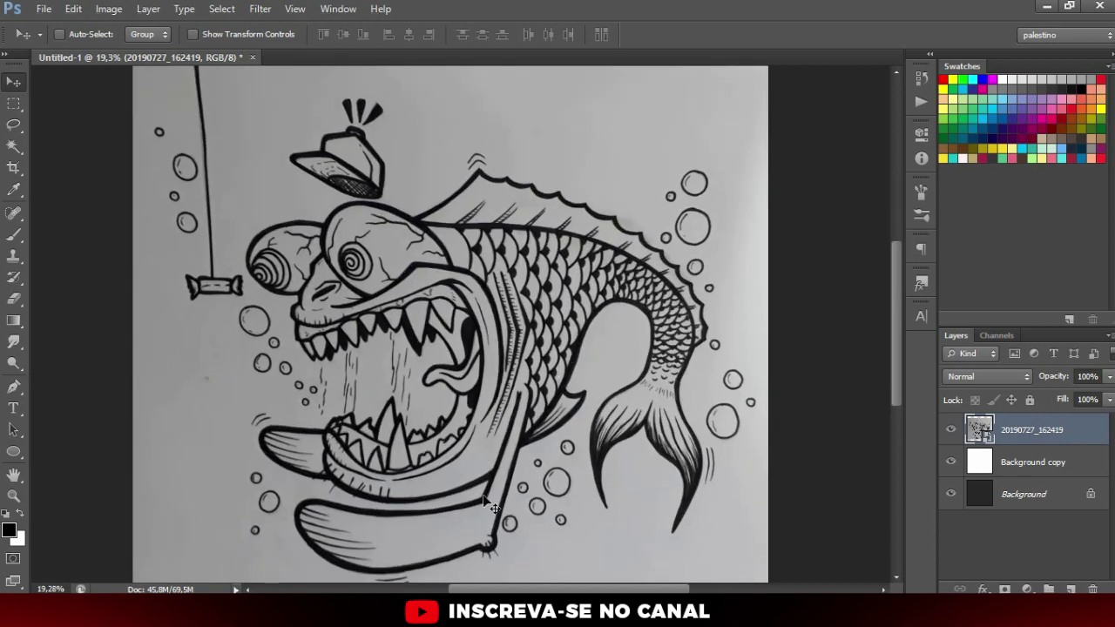
pyautogui.scroll(-1, 485, 408)
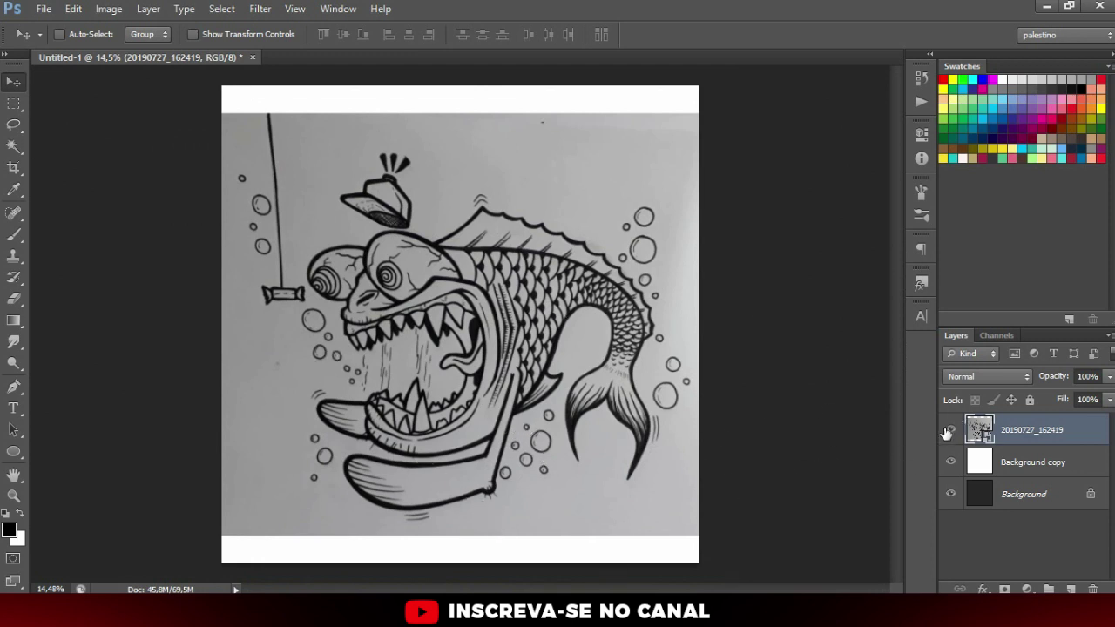
pyautogui.scroll(5, 424, 338)
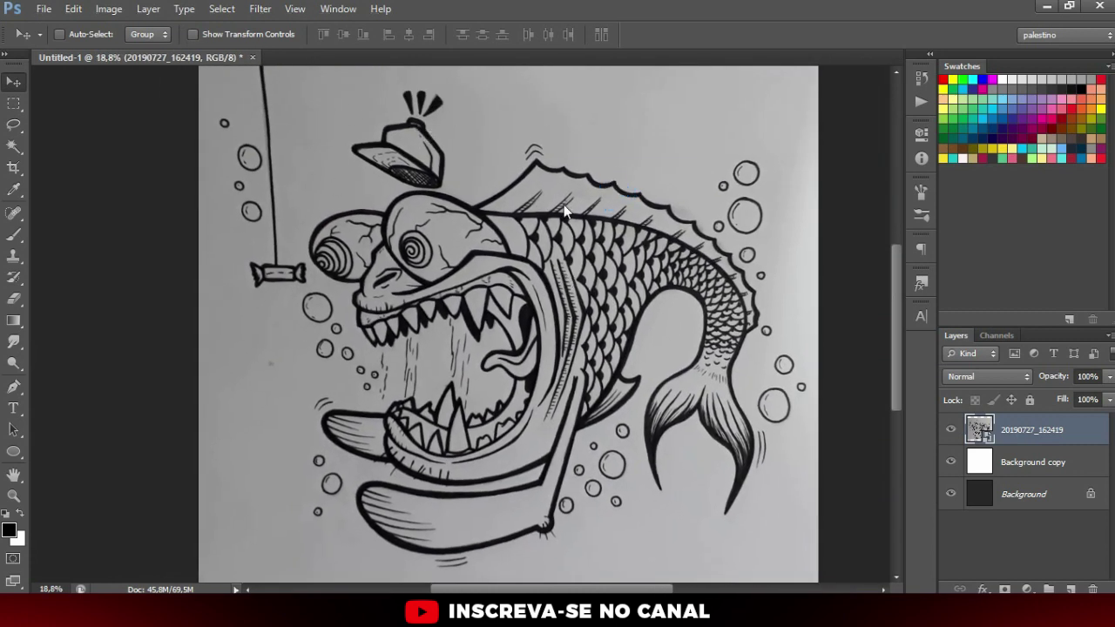
# - Dismiss the New document dialog twice, then pick Levels from the adjustment layer menu
pyautogui.hotkey('ctrl', 'n')
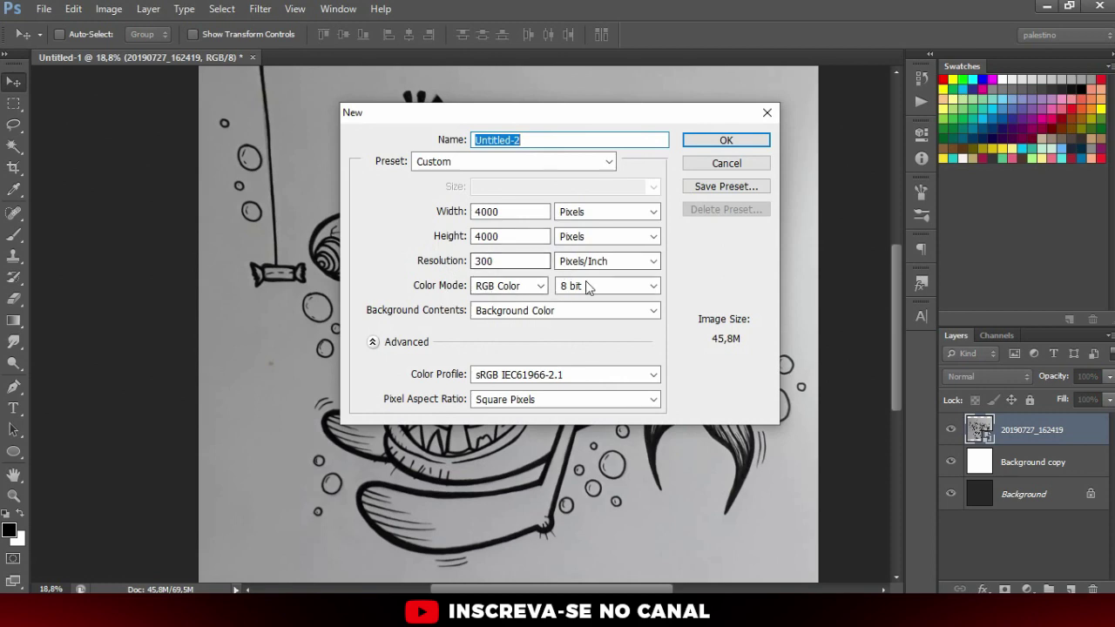
pyautogui.click(727, 163)
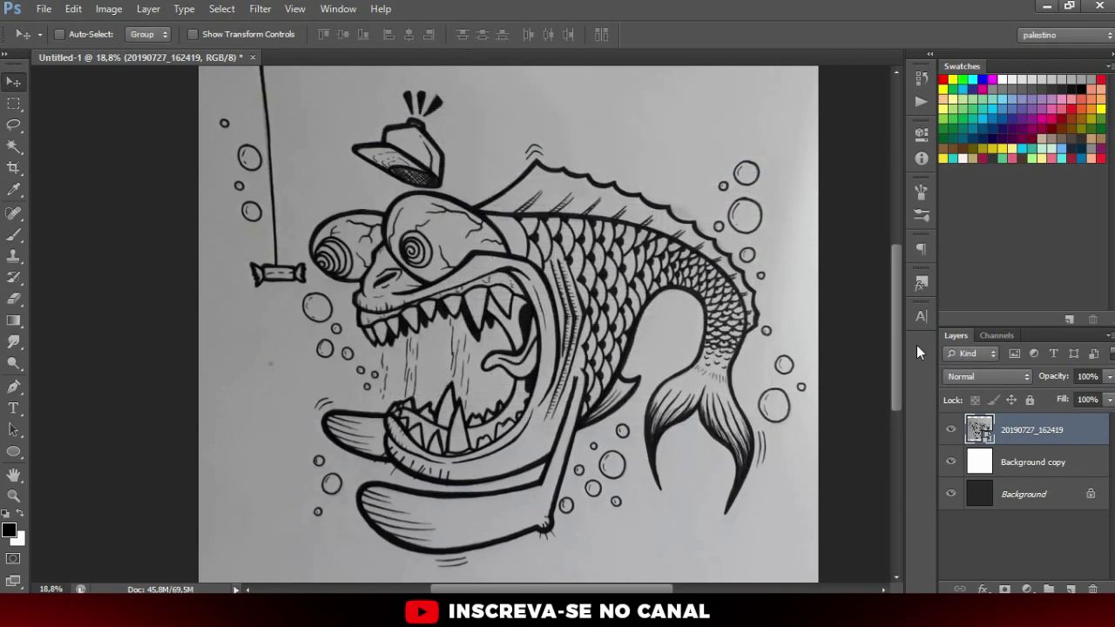
pyautogui.hotkey('ctrl', 'n')
pyautogui.click(746, 165)
pyautogui.click(1026, 588)
pyautogui.click(1010, 316)
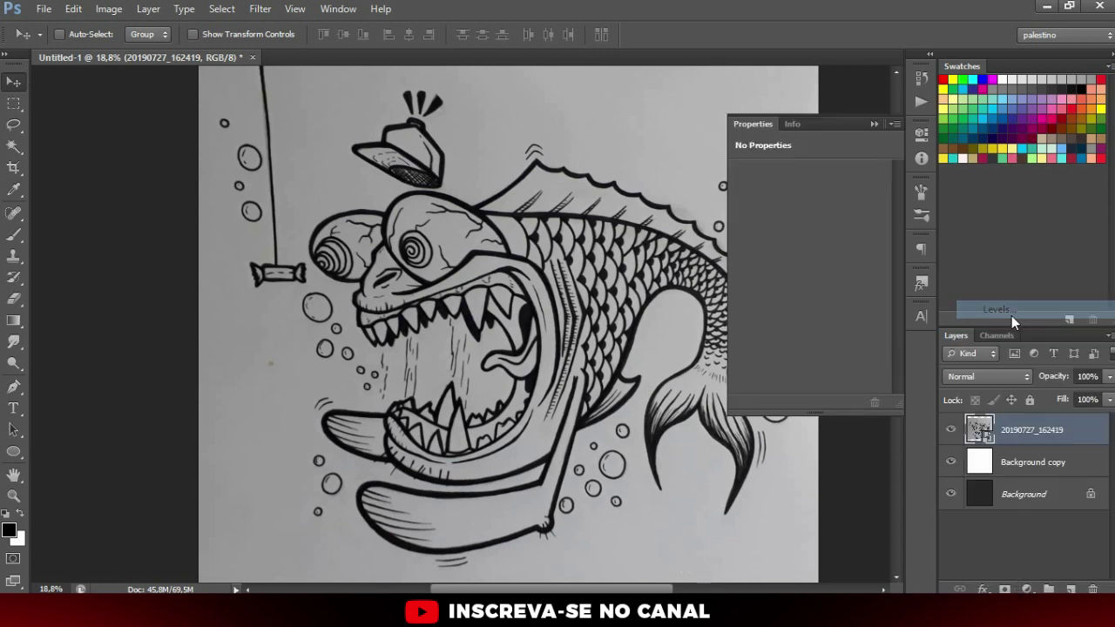
# - Set Levels 1 input levels to 0 / 0.47 / 153, whitening the paper and darkening the lines
pyautogui.hotkey('ctrl', '0')
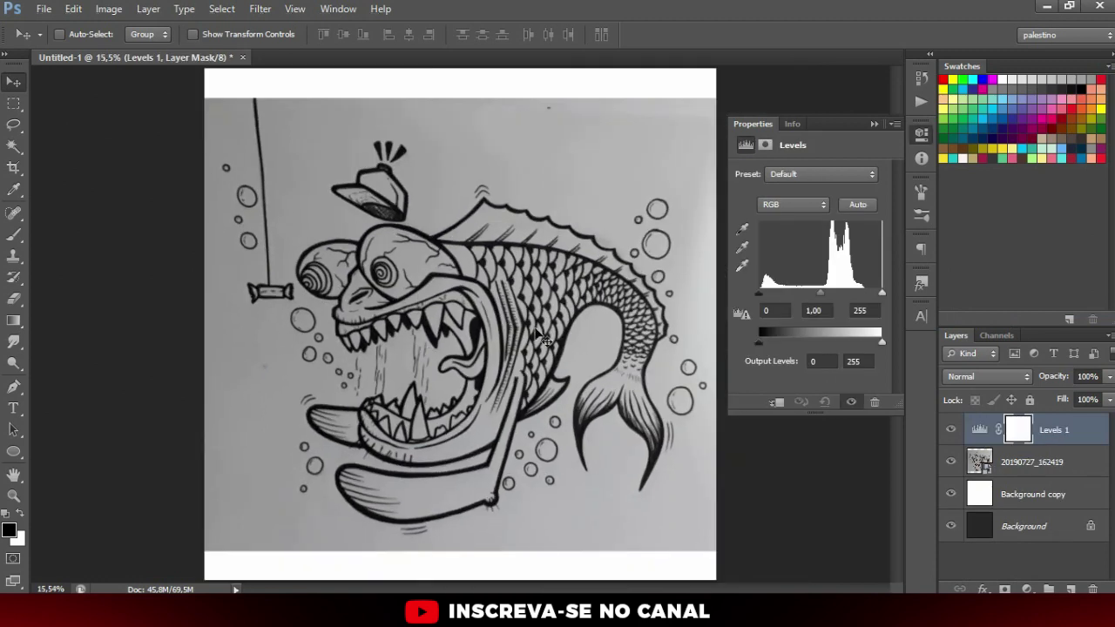
pyautogui.scroll(1, 485, 312)
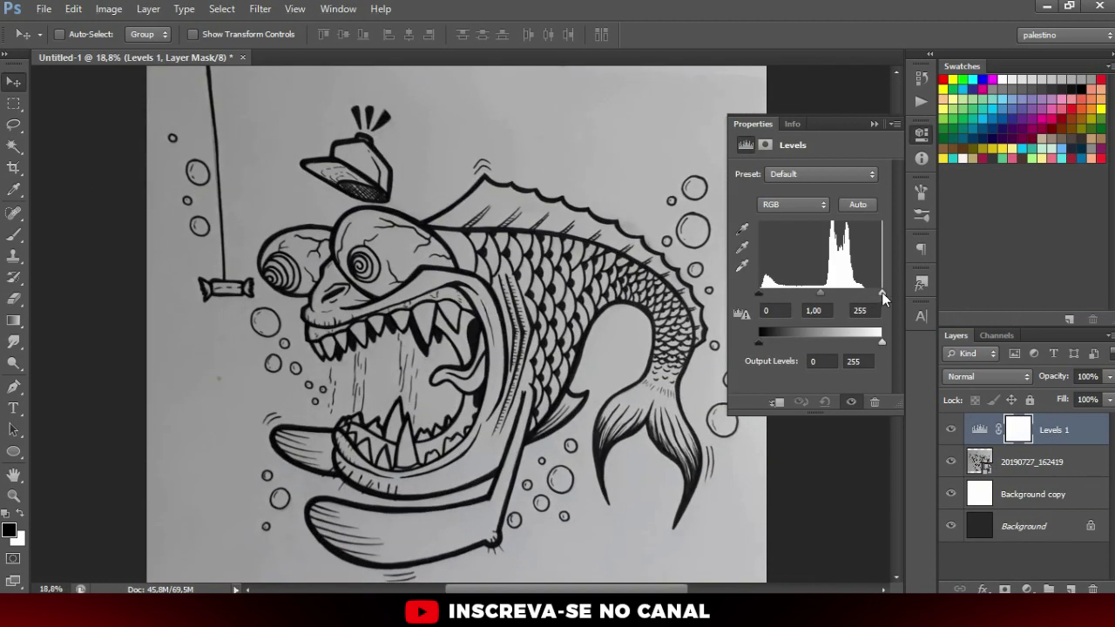
pyautogui.moveTo(883, 298); pyautogui.dragTo(843, 296)
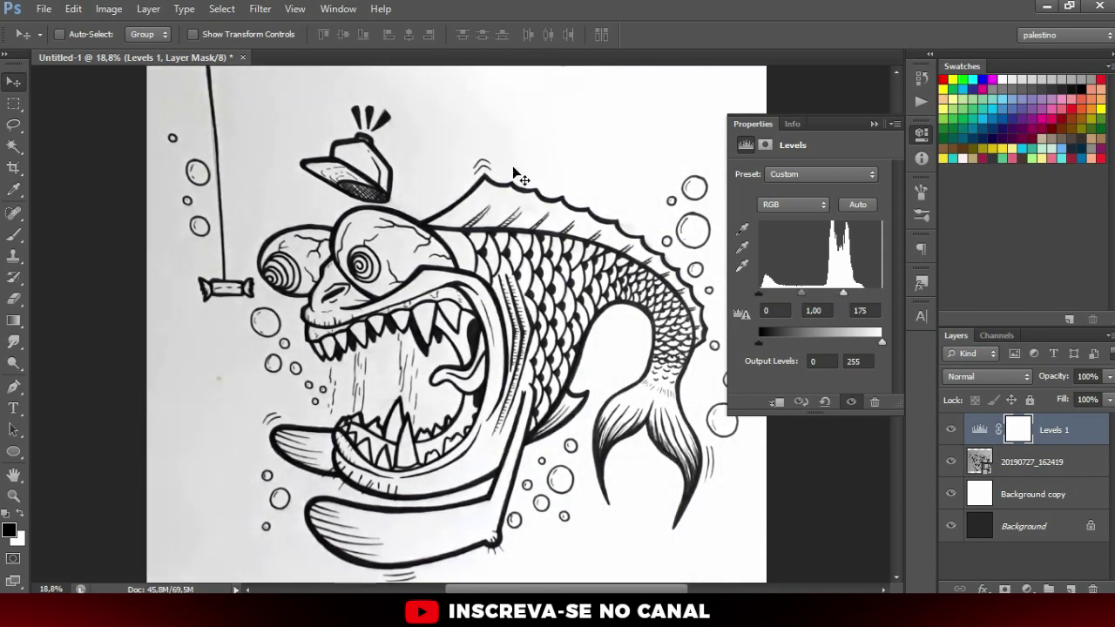
pyautogui.moveTo(803, 298); pyautogui.dragTo(834, 295)
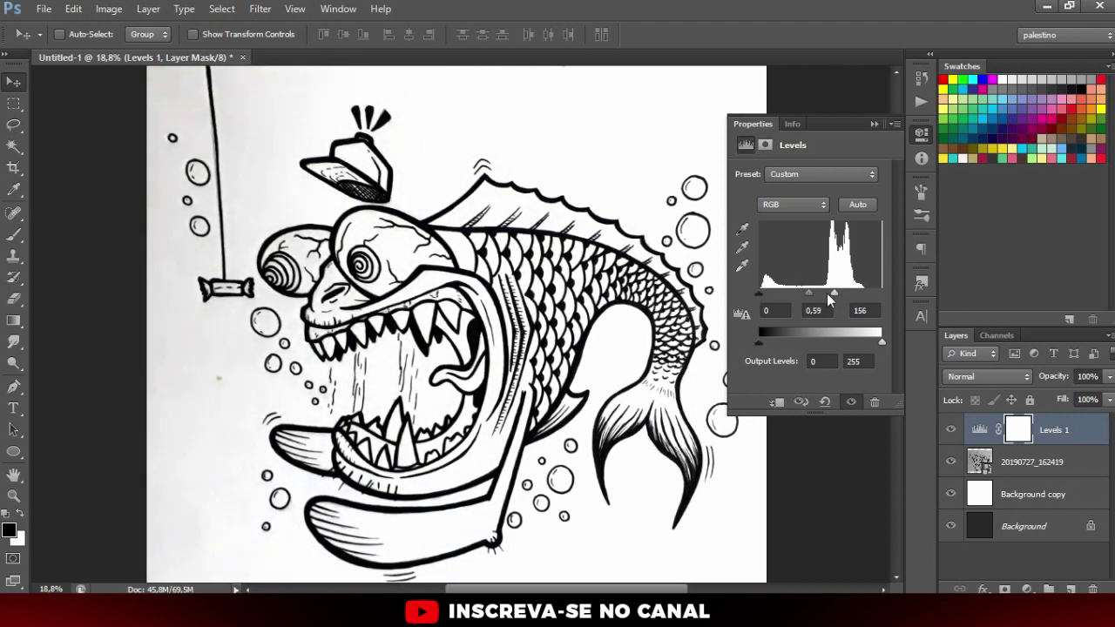
pyautogui.moveTo(812, 298); pyautogui.dragTo(835, 296)
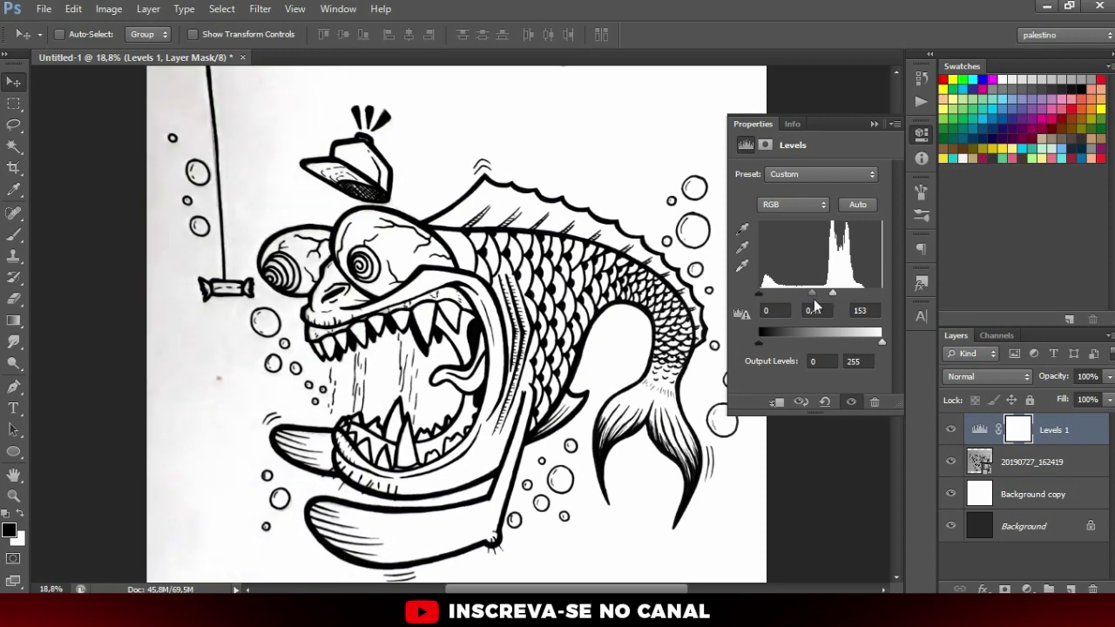
pyautogui.scroll(2, 518, 318)
pyautogui.scroll(2, 549, 340)
pyautogui.scroll(-5, 540, 340)
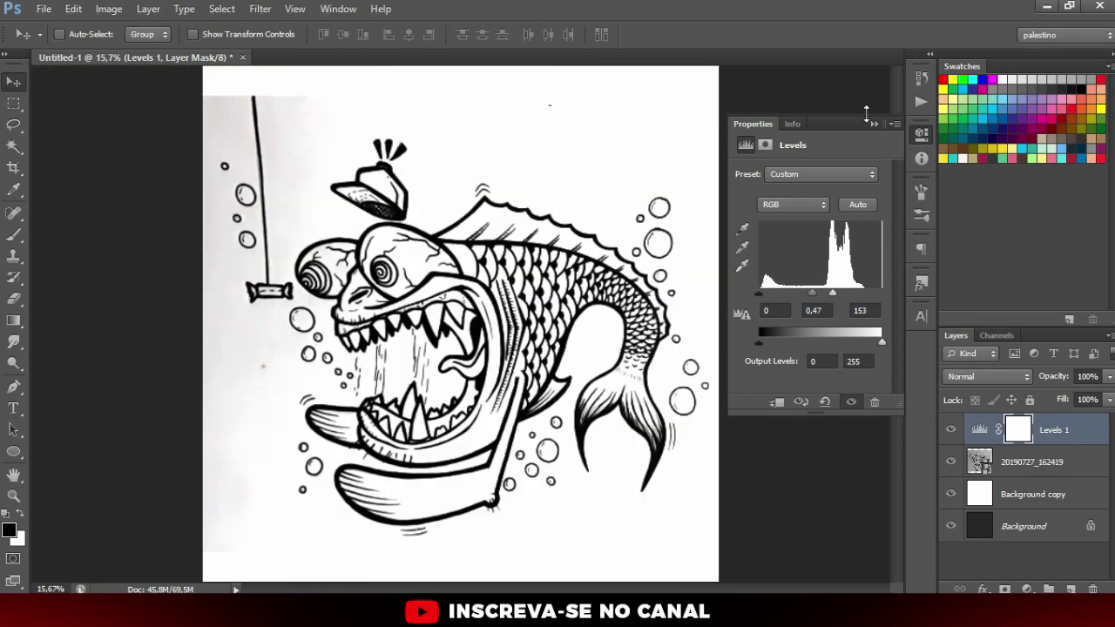
pyautogui.click(873, 123)
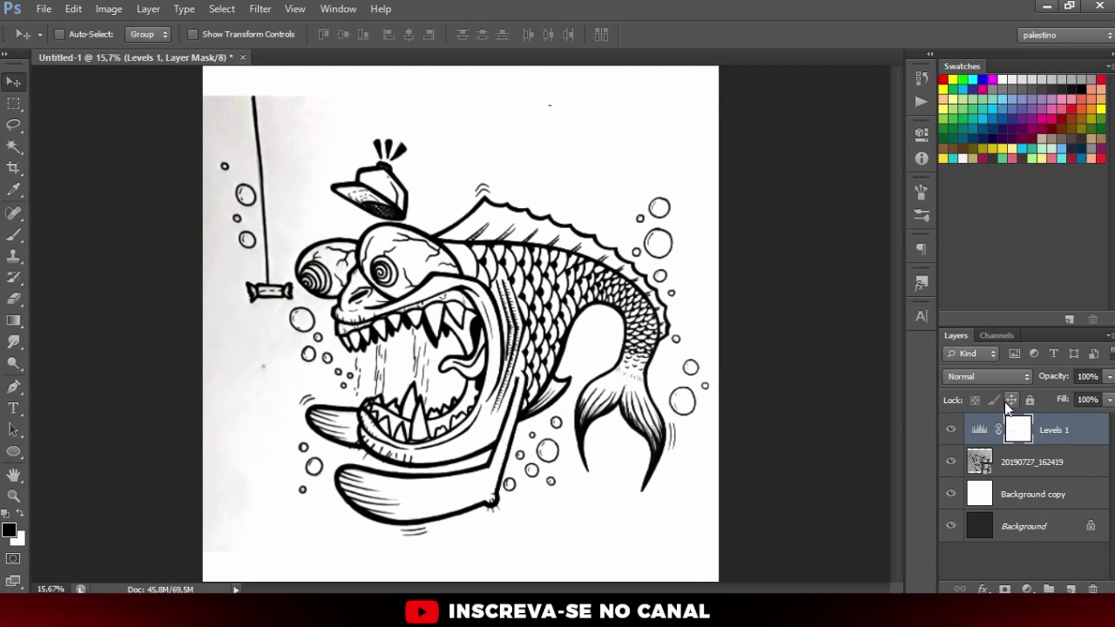
# - Group the sketch layer and Levels 1 into Group 1
pyautogui.hotkey('ctrl', 'shift', 'alt', 'e')
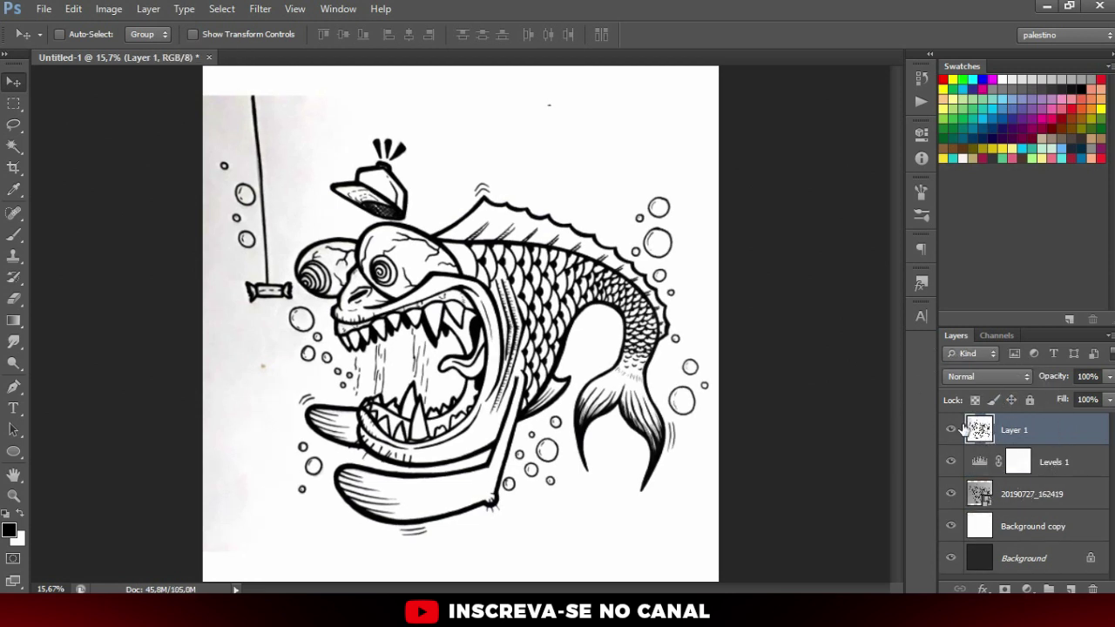
pyautogui.press('Delete')
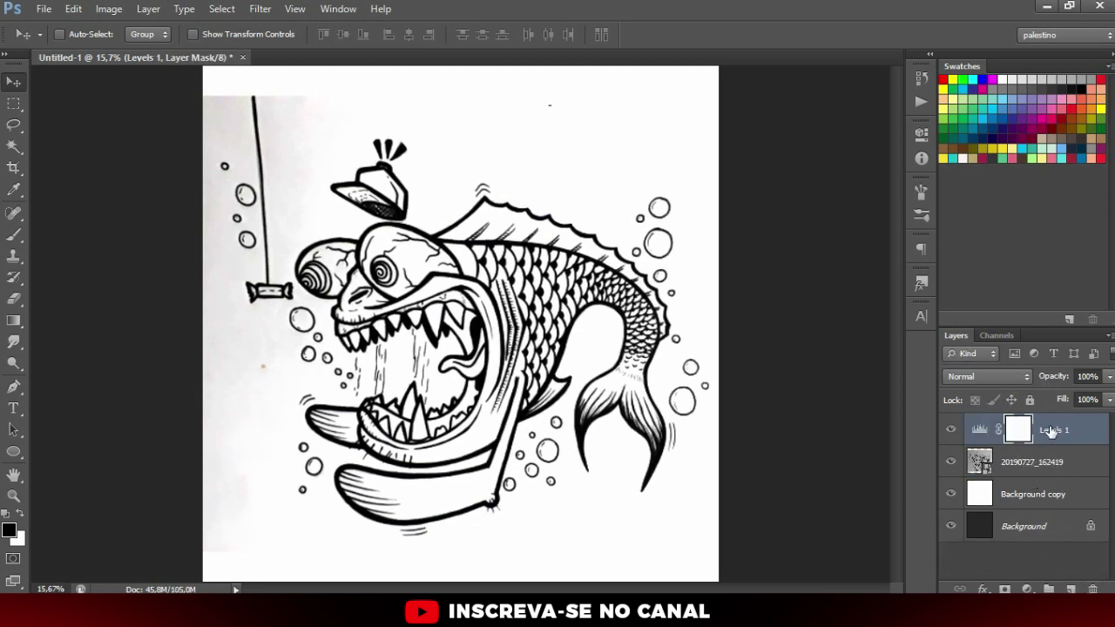
pyautogui.keyDown('shift'); pyautogui.click(1066, 460); pyautogui.keyUp('shift')
pyautogui.hotkey('ctrl', 'g')
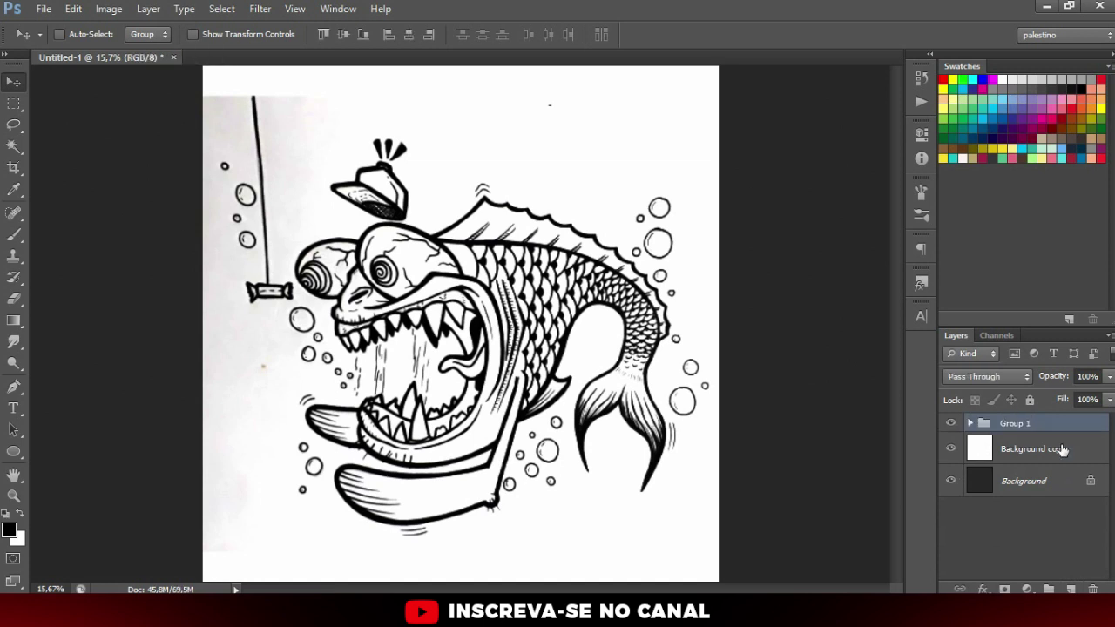
pyautogui.click(950, 423)
pyautogui.click(950, 423)
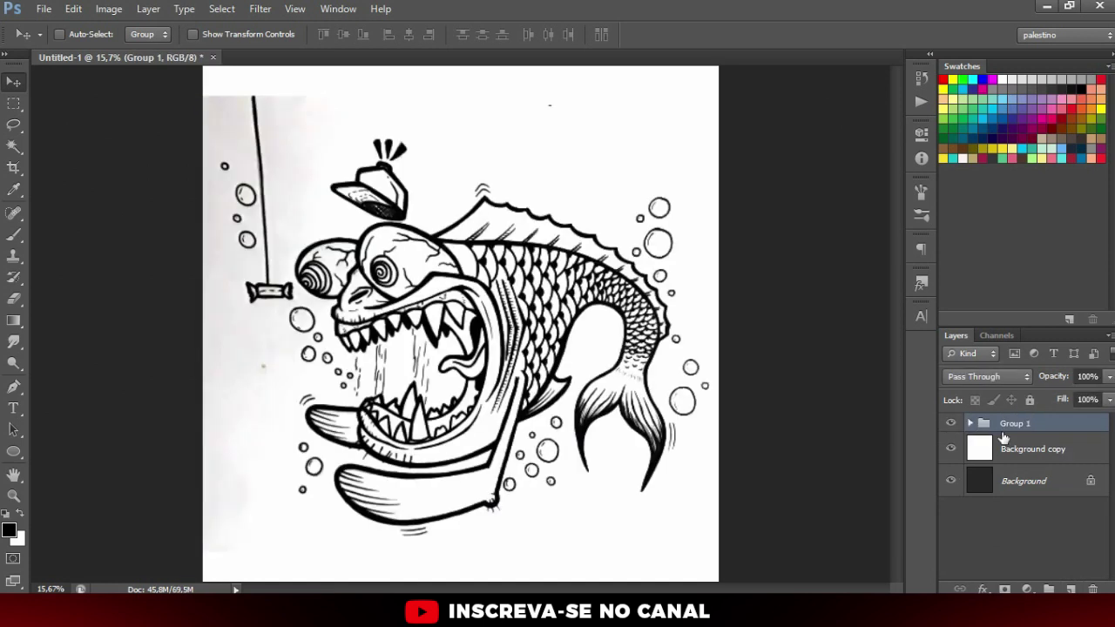
# - Merge a duplicate of Group 1 into one layer and start a blank A4 Illustrator document
pyautogui.hotkey('ctrl', 'j')
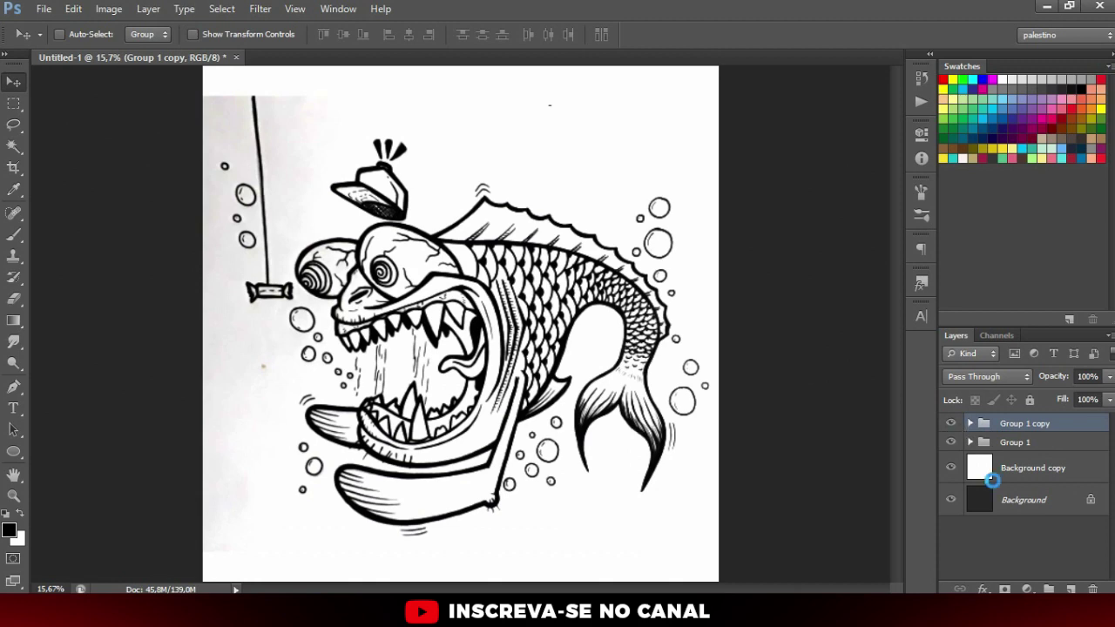
pyautogui.hotkey('ctrl', 'e')
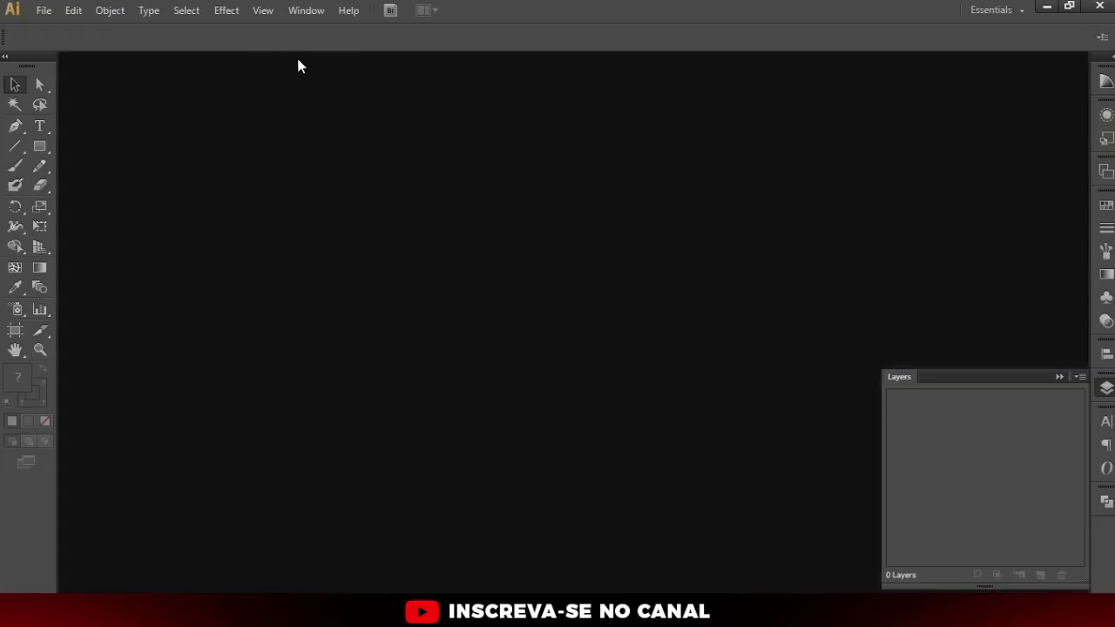
pyautogui.hotkey('ctrl', 'n')
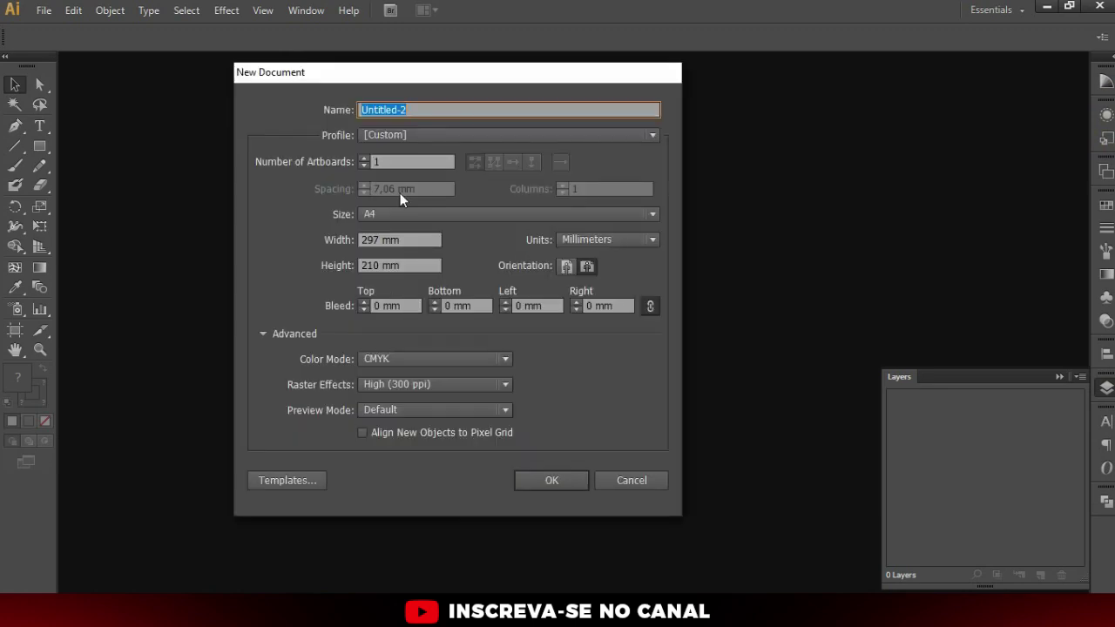
pyautogui.click(558, 485)
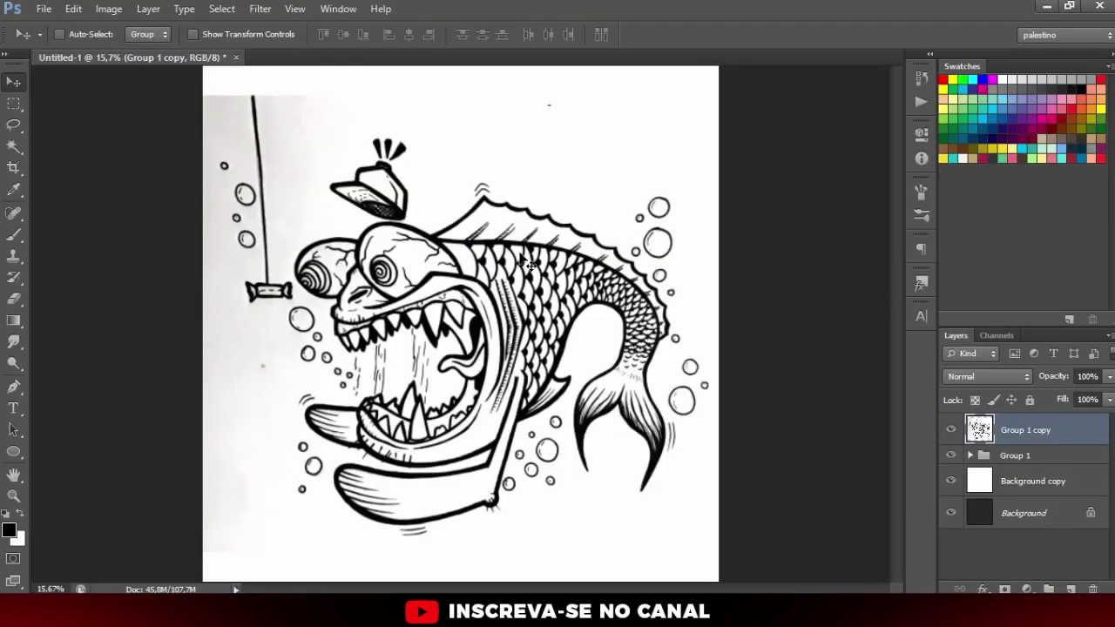
# - Select the Group 1 copy layer and copy the cleaned fish drawing
pyautogui.click(1008, 431)
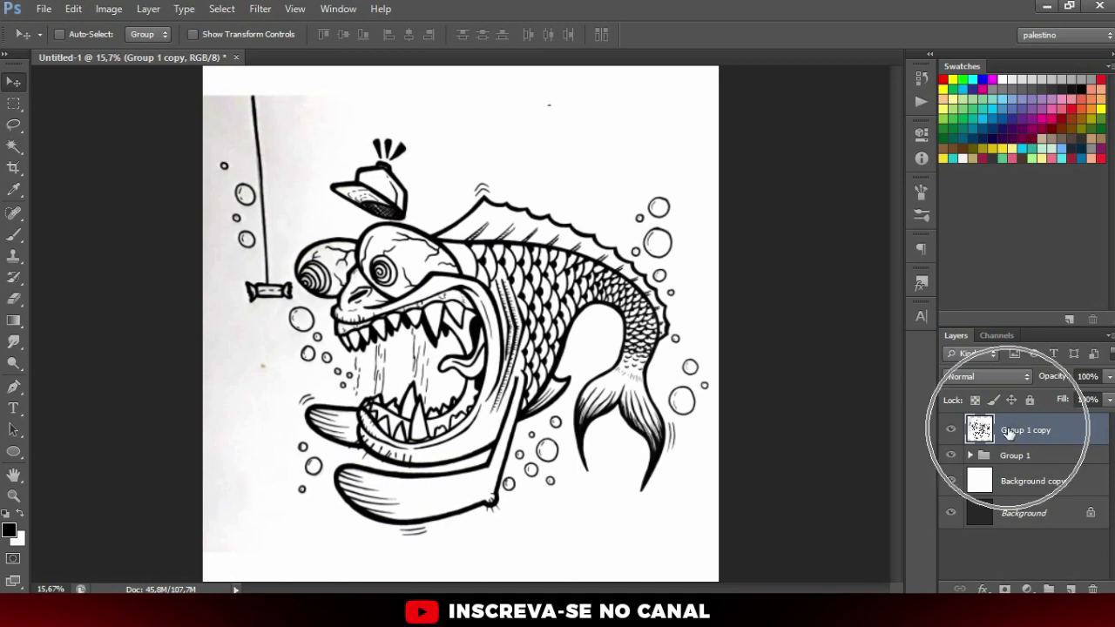
pyautogui.moveTo(375, 166); pyautogui.dragTo(610, 533)
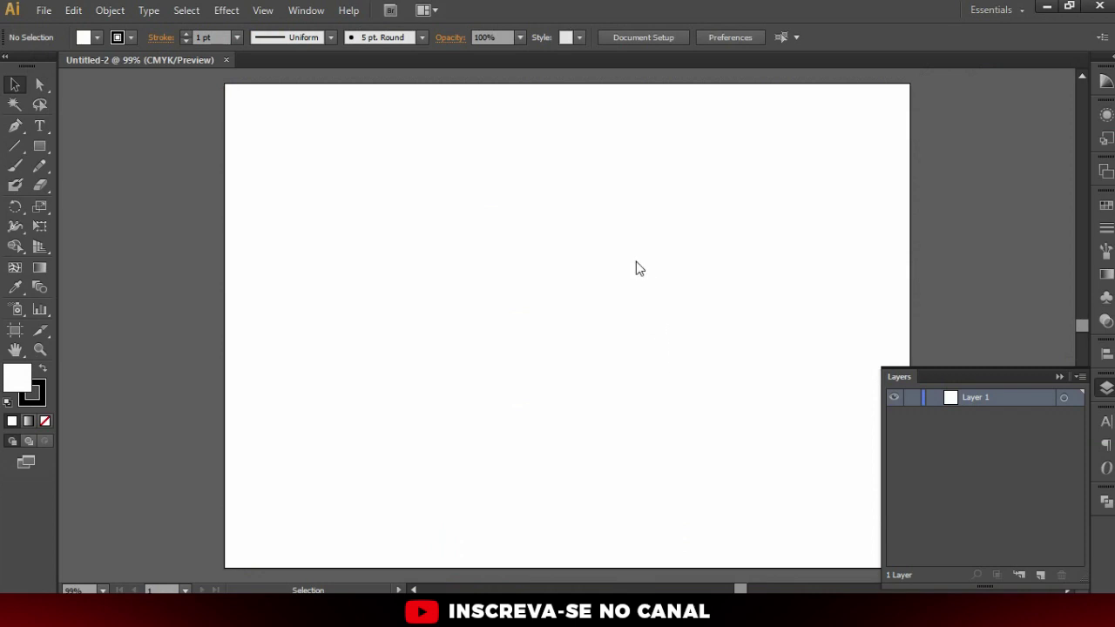
# - Paste the fish drawing into Untitled-2 and position it over the artboard
pyautogui.hotkey('ctrl', 'v')
pyautogui.scroll(-1, 535, 234)
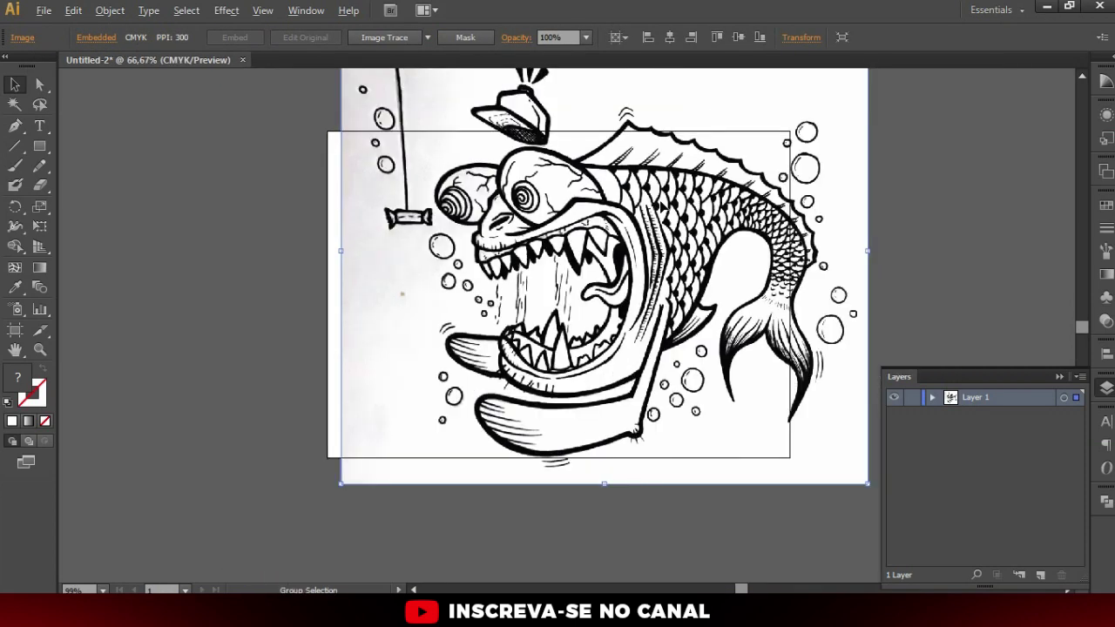
pyautogui.scroll(1, 535, 234)
pyautogui.scroll(-1, 535, 234)
pyautogui.scroll(1, 721, 173)
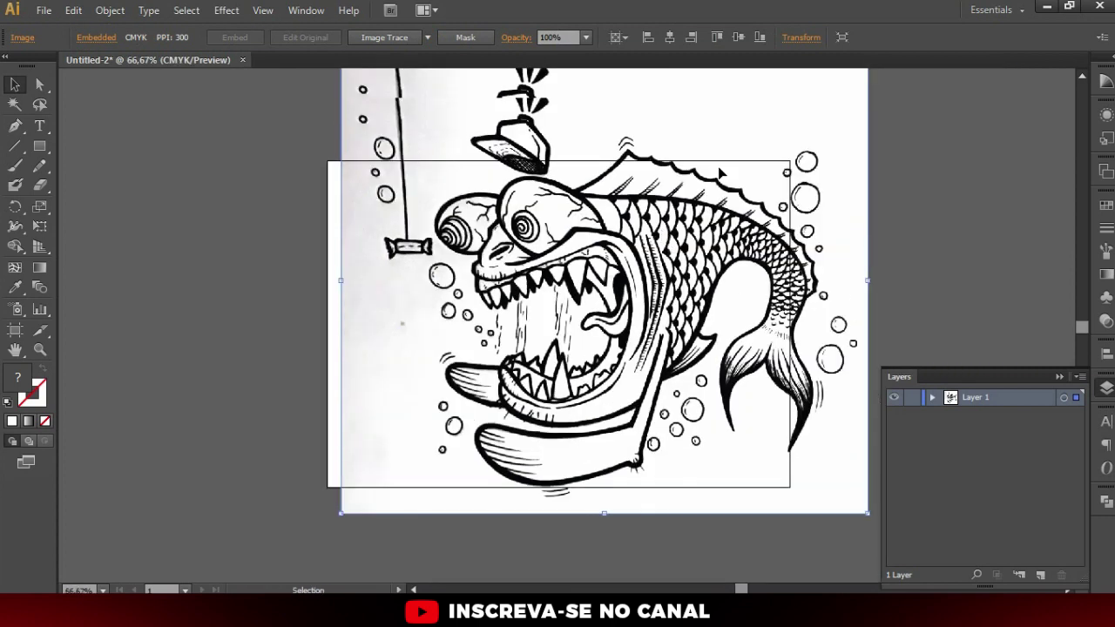
pyautogui.moveTo(662, 209)
pyautogui.mouseDown()
pyautogui.moveTo(613, 222)
pyautogui.moveTo(601, 241)
pyautogui.mouseUp()
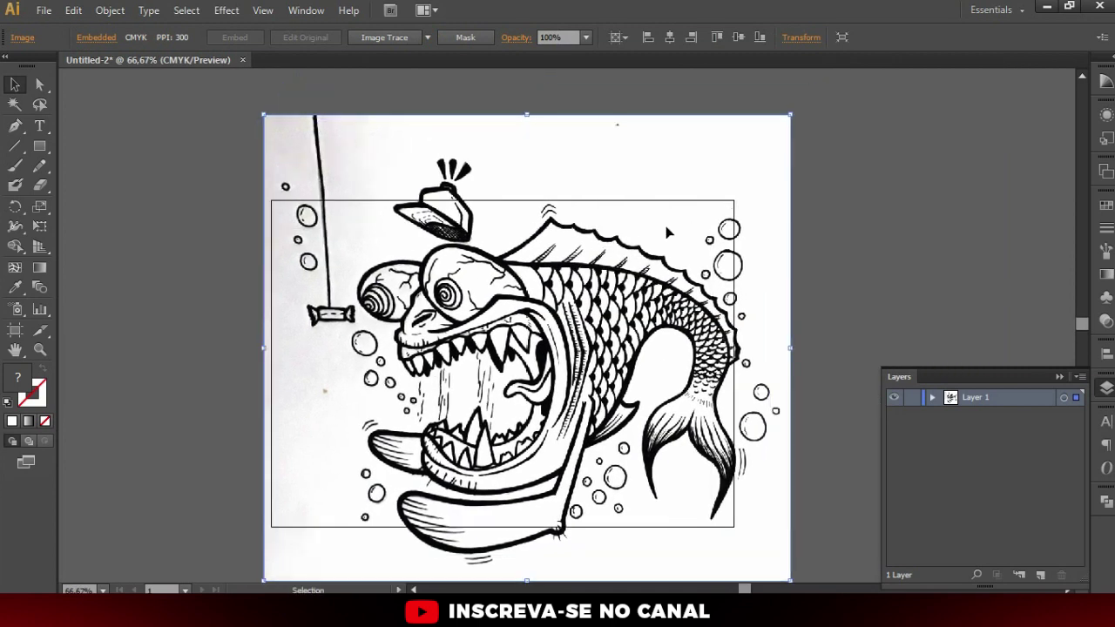
# - Image Trace the fish drawing, move the result right of the artboard, and expand it
pyautogui.click(390, 40)
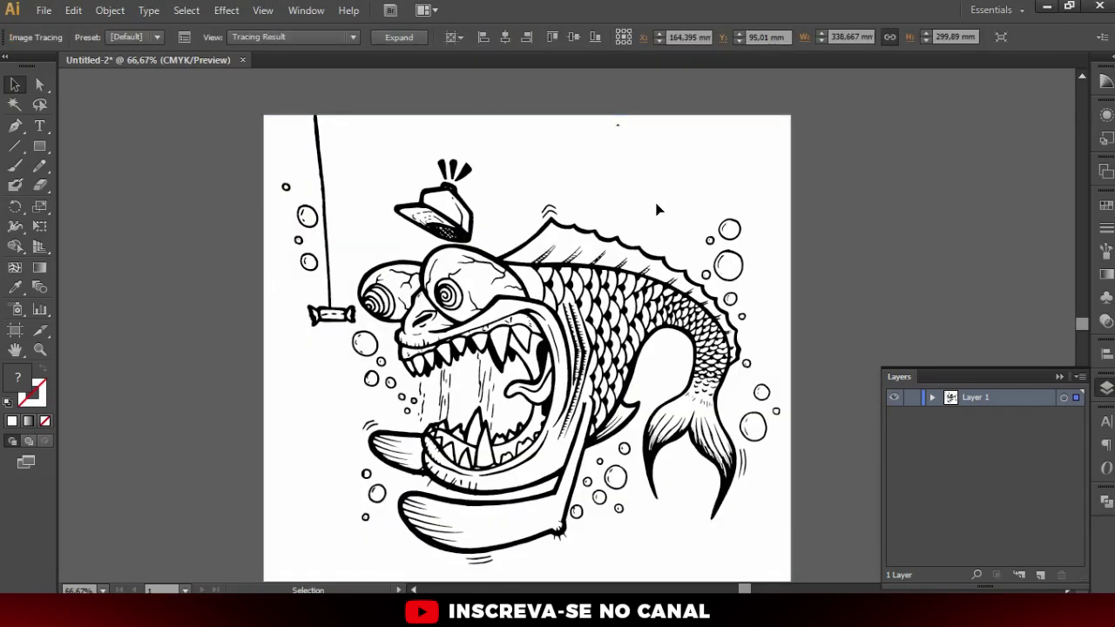
pyautogui.hotkey('ctrl', '-')
pyautogui.hotkey('ctrl', '+')
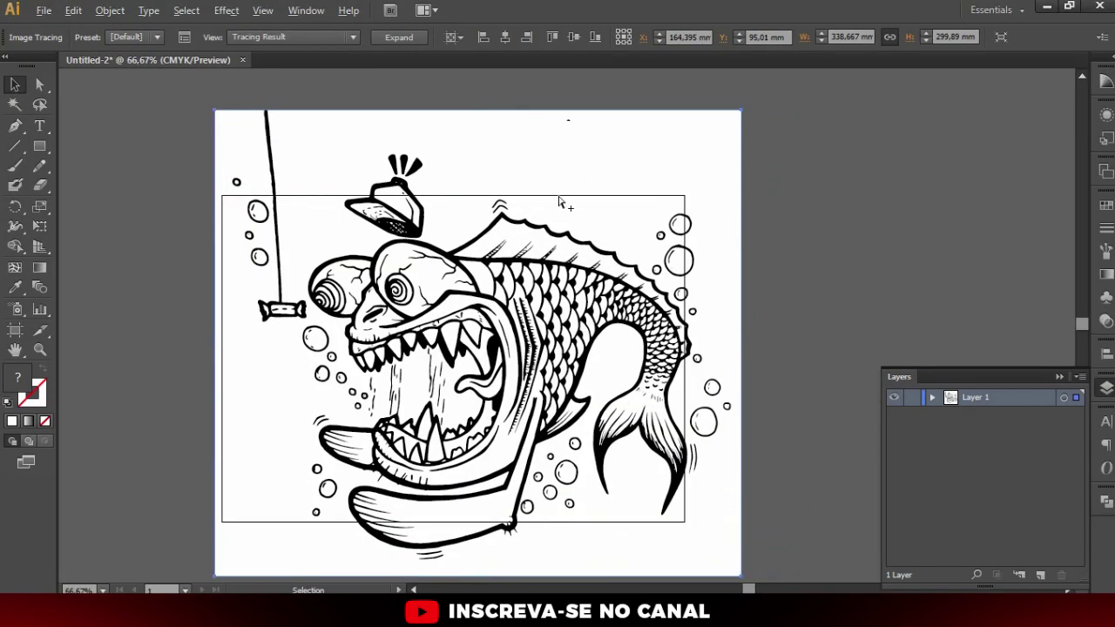
pyautogui.hotkey('ctrl', '-')
pyautogui.moveTo(468, 273)
pyautogui.mouseDown()
pyautogui.moveTo(821, 272)
pyautogui.moveTo(861, 239)
pyautogui.mouseUp()
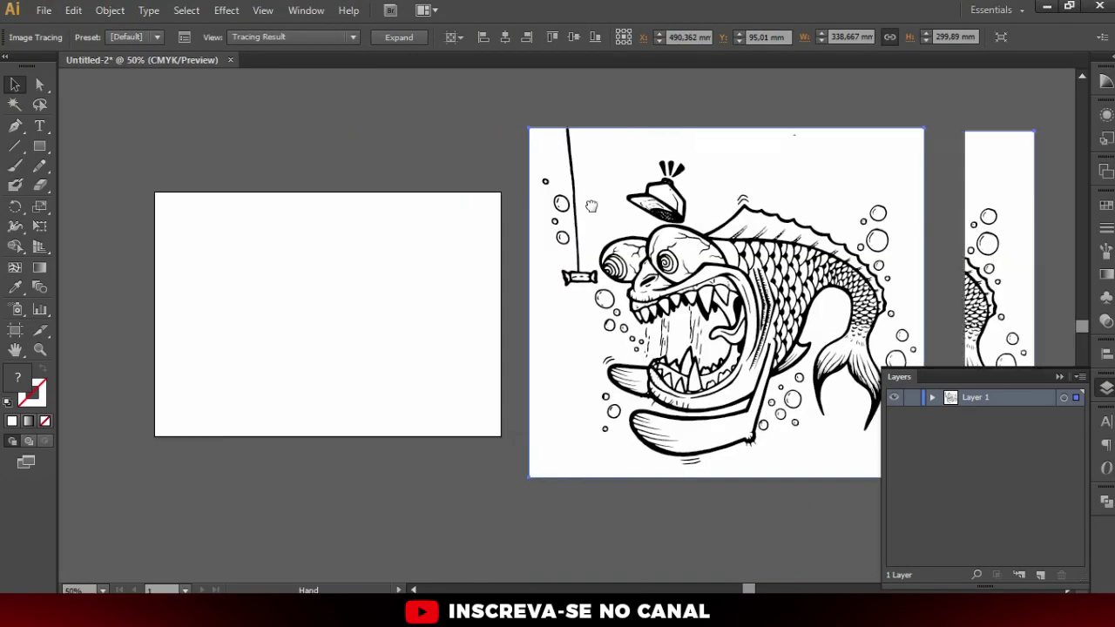
pyautogui.hotkey('ctrl', '+')
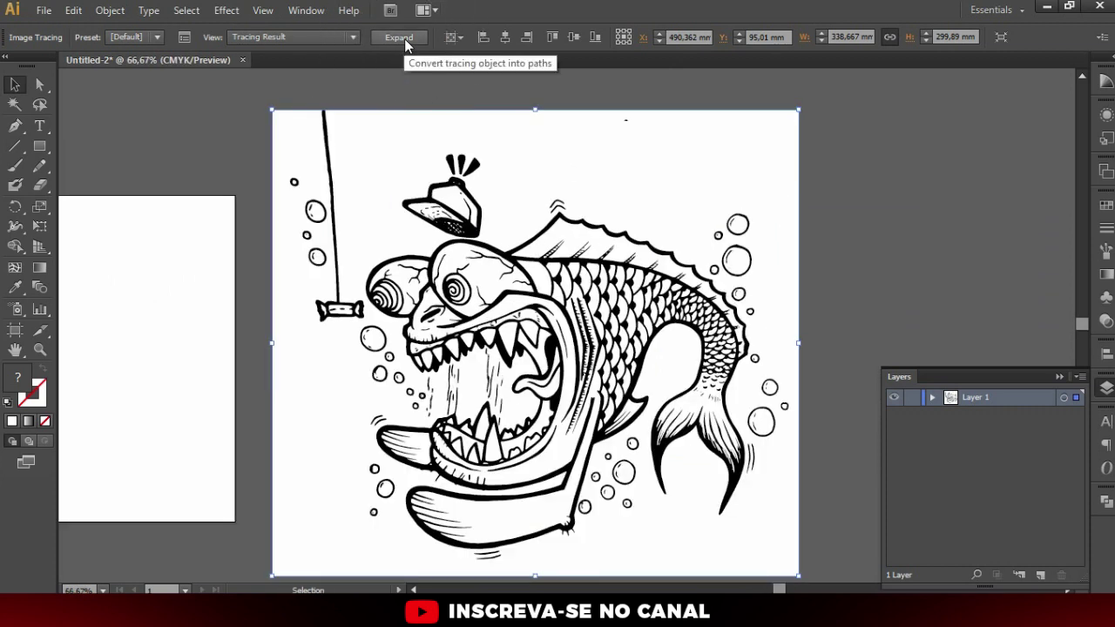
pyautogui.click(404, 38)
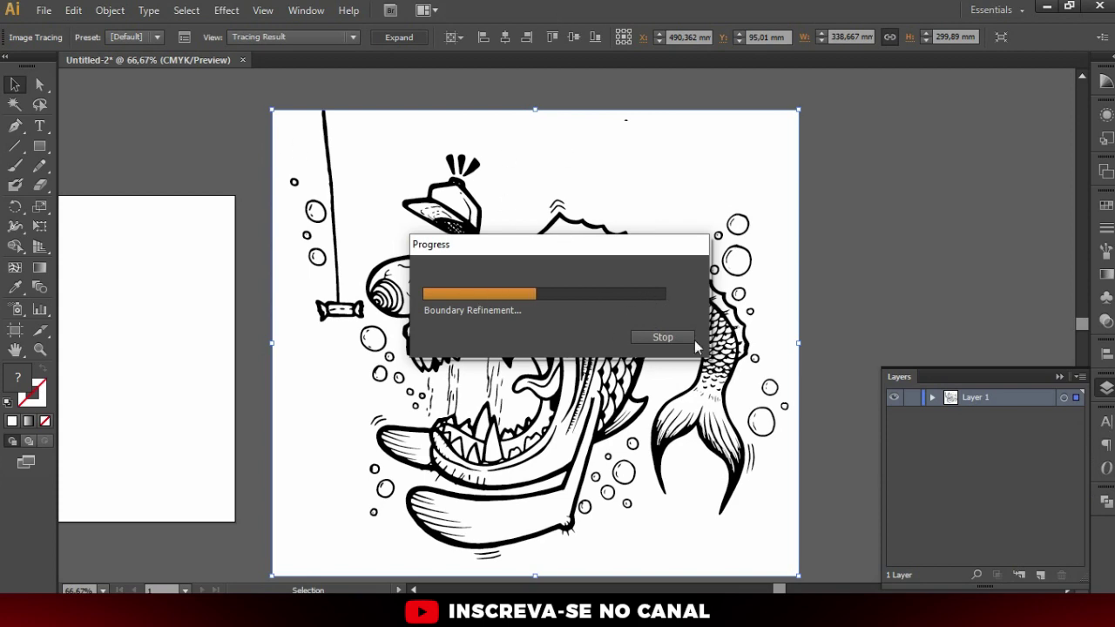
# - Delete the white background shape and a stray leftover bit from the traced fish
pyautogui.click(399, 36)
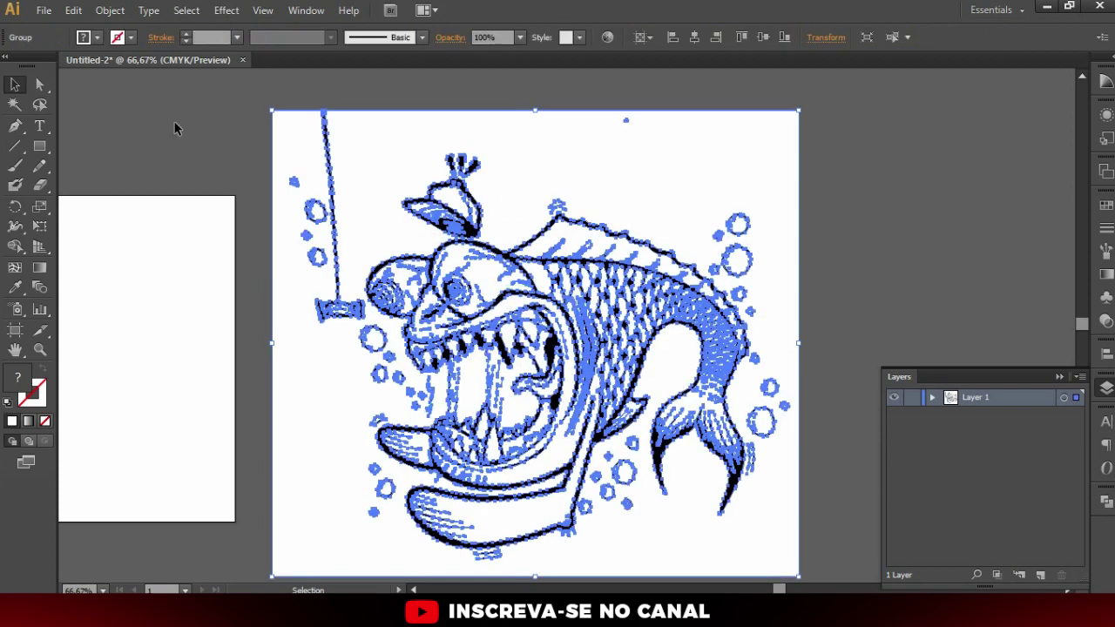
pyautogui.click(114, 113)
pyautogui.click(41, 84)
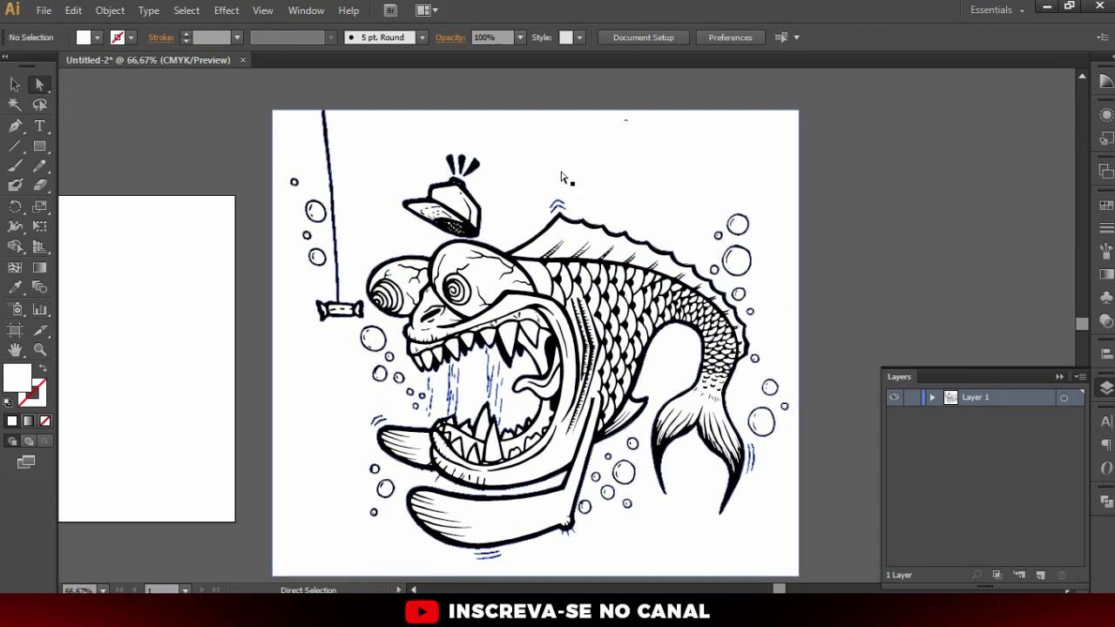
pyautogui.click(653, 152)
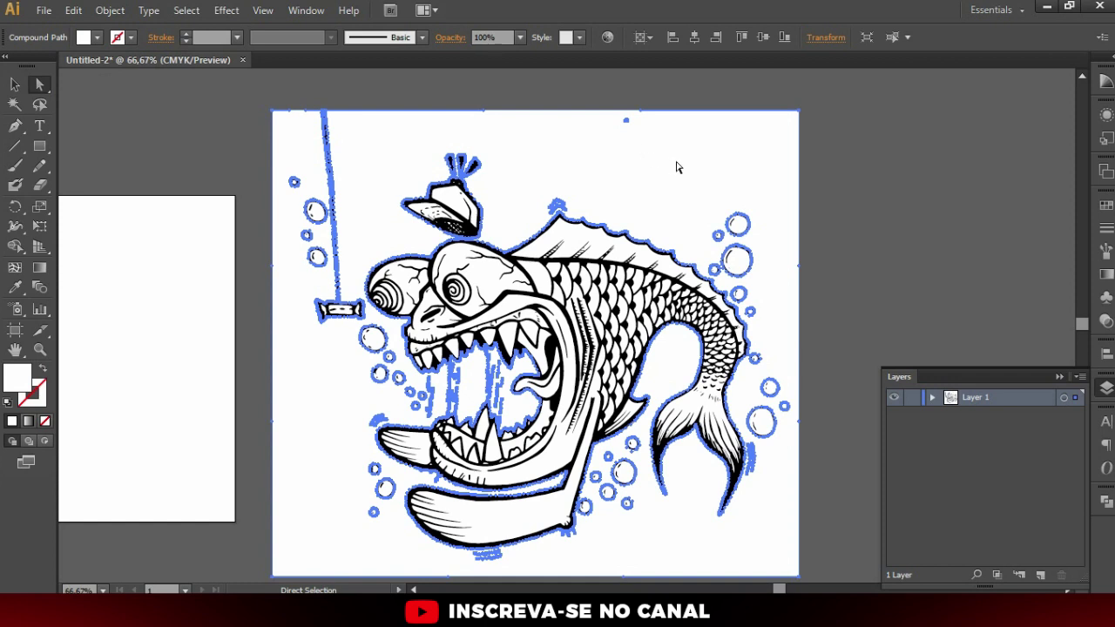
pyautogui.press('Delete')
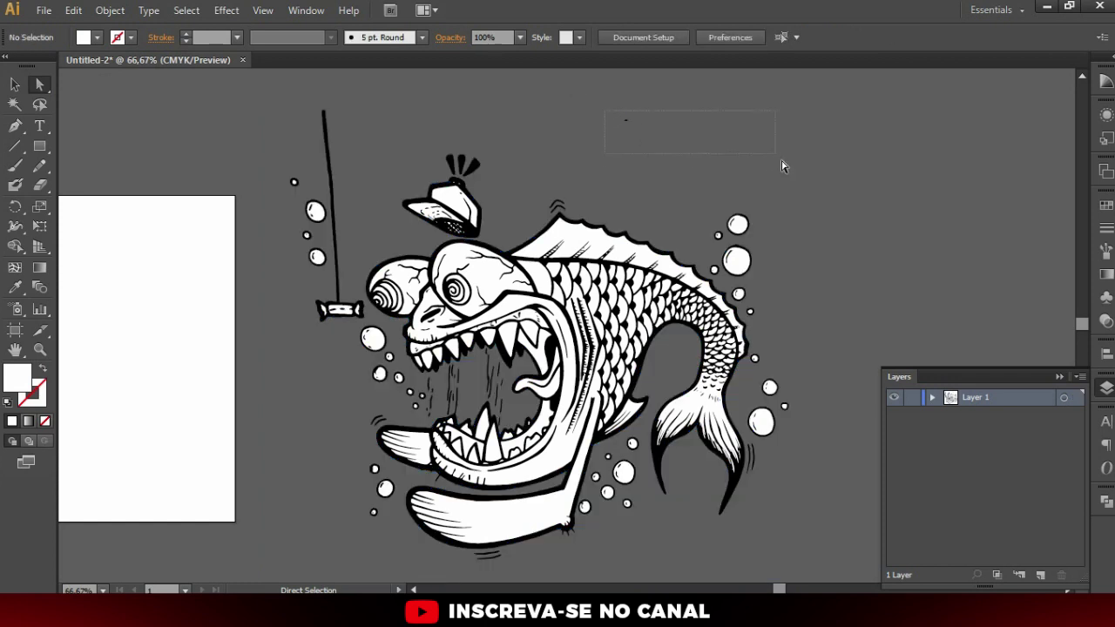
pyautogui.moveTo(608, 114); pyautogui.dragTo(786, 171)
pyautogui.press('Delete')
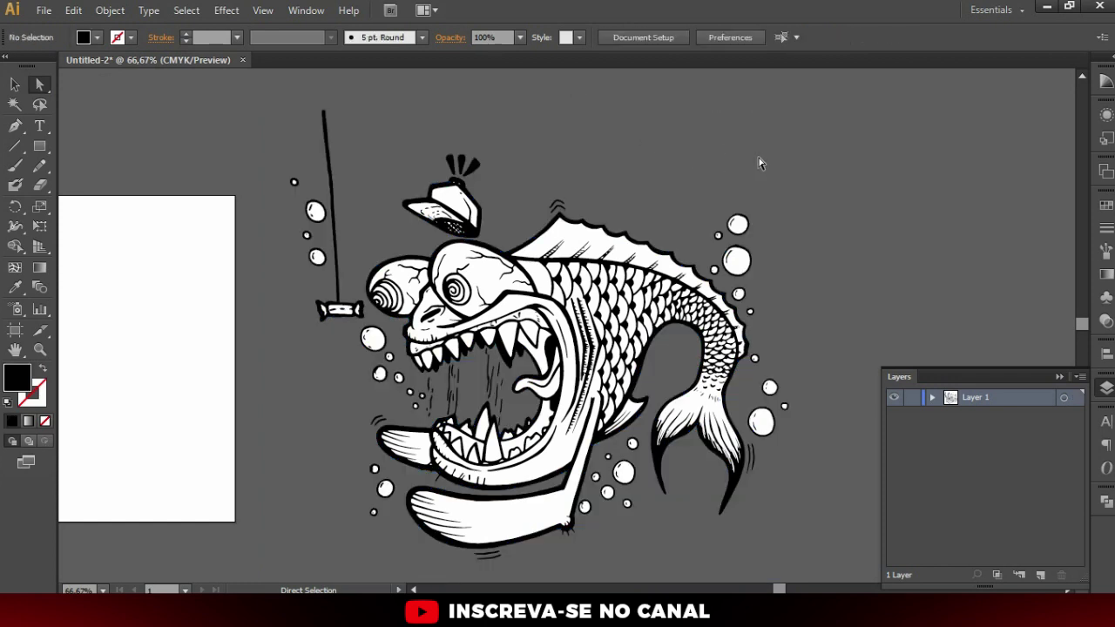
pyautogui.scroll(-2, 749, 166)
pyautogui.keyDown('alt'); pyautogui.scroll(1, 323, 372); pyautogui.keyUp('alt')
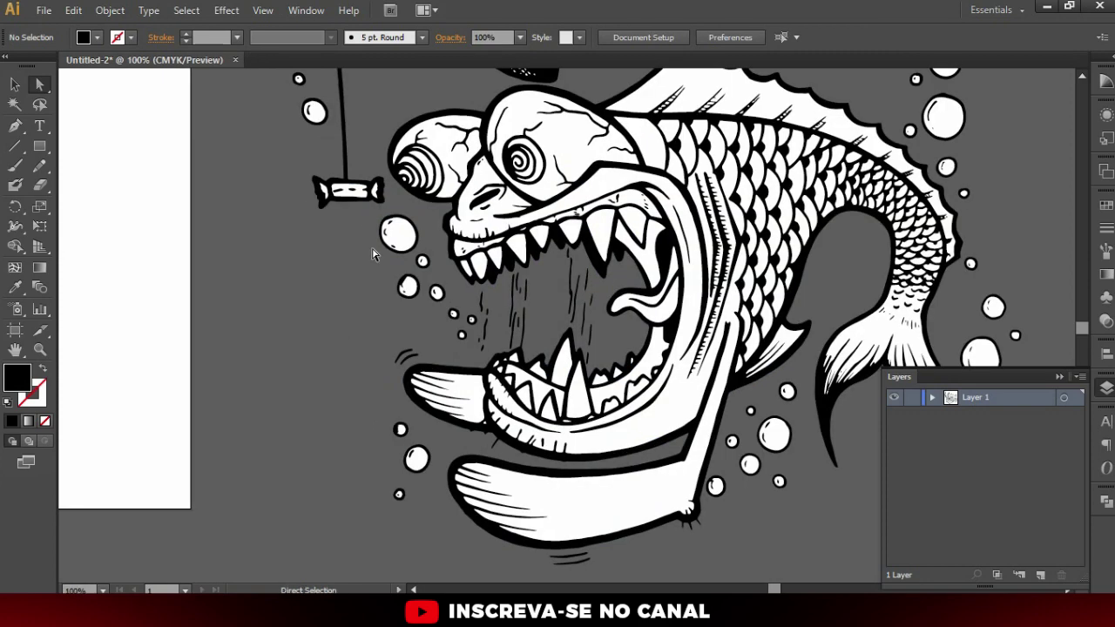
pyautogui.keyDown('alt'); pyautogui.scroll(-1, 449, 362); pyautogui.keyUp('alt')
pyautogui.keyDown('alt'); pyautogui.scroll(-1, 449, 362); pyautogui.keyUp('alt')
# - Scale the fish group down proportionally and move it onto the A4 artboard
pyautogui.press('v')
pyautogui.hotkey('ctrl', 'a')
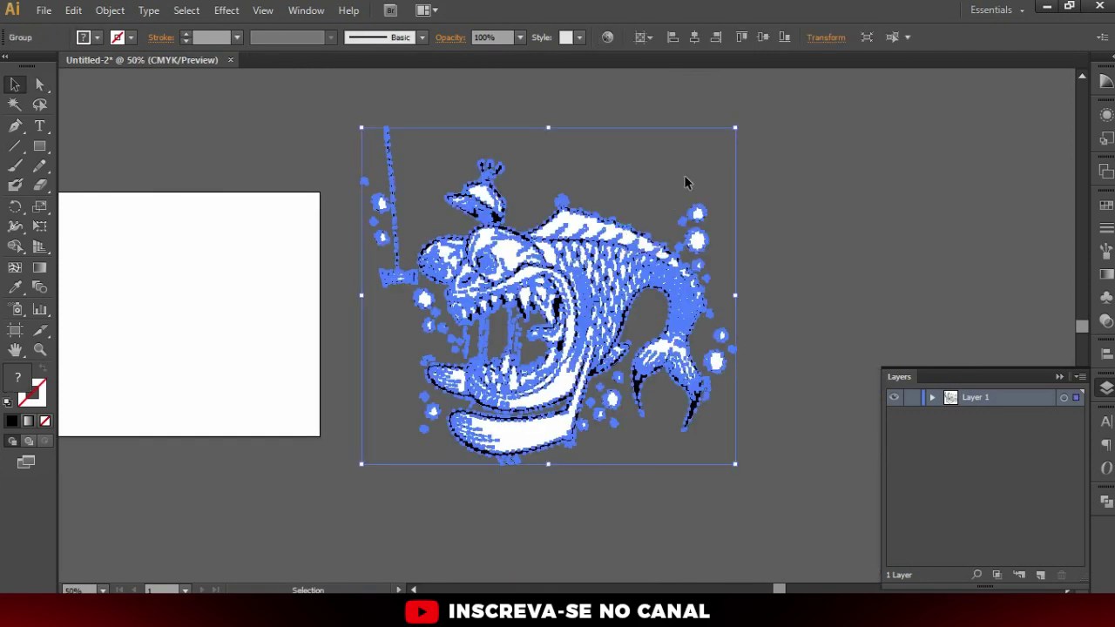
pyautogui.moveTo(735, 129); pyautogui.dragTo(662, 186)
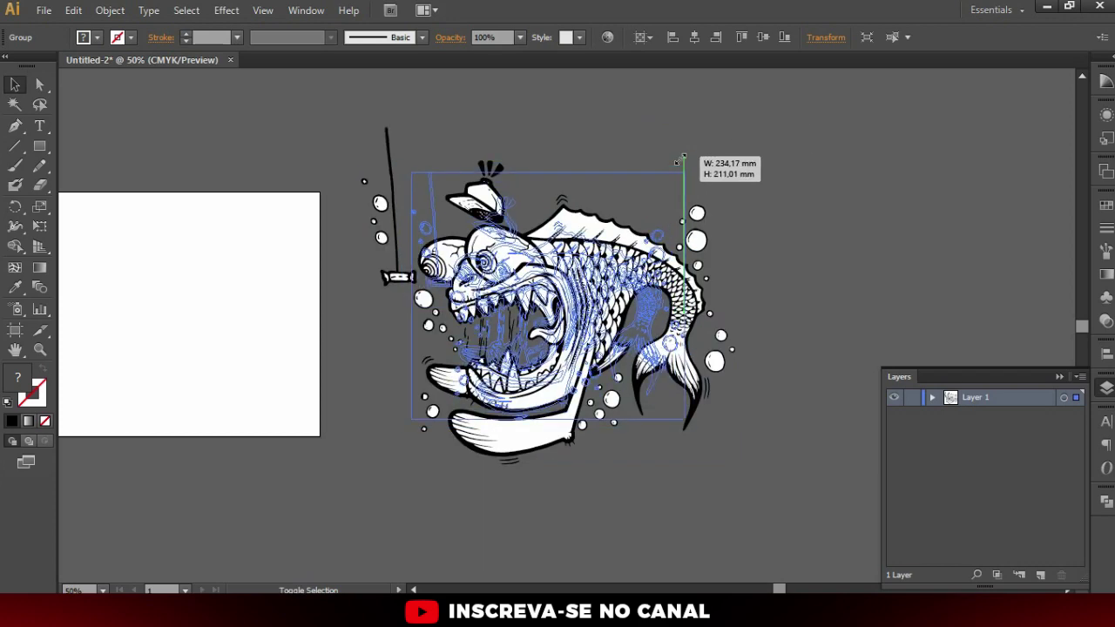
pyautogui.moveTo(642, 276); pyautogui.dragTo(853, 241)
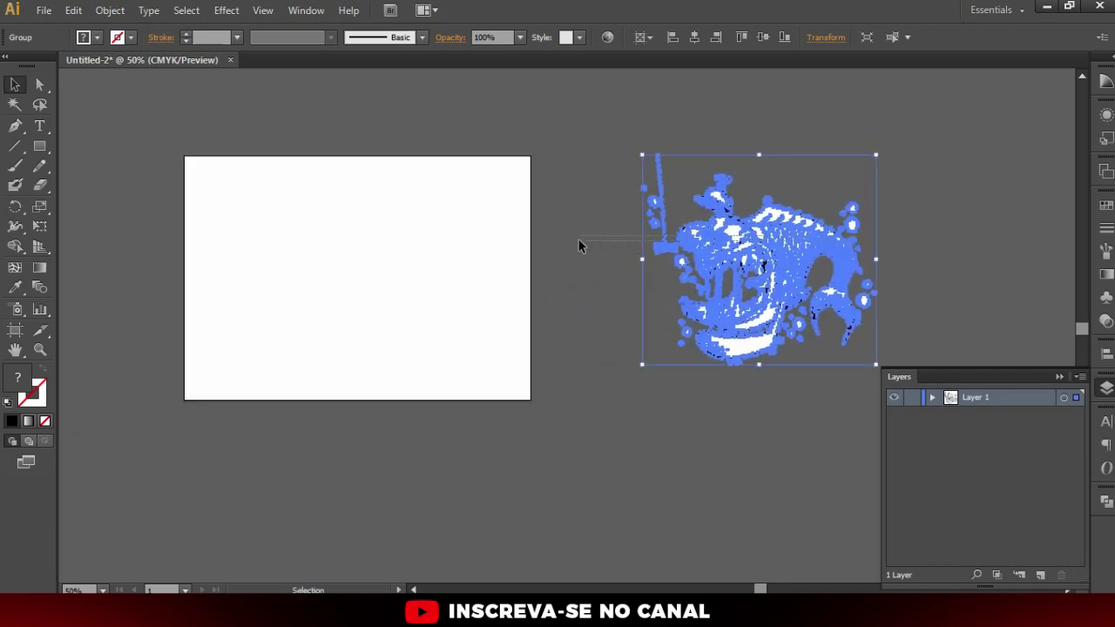
pyautogui.moveTo(747, 235); pyautogui.dragTo(392, 251)
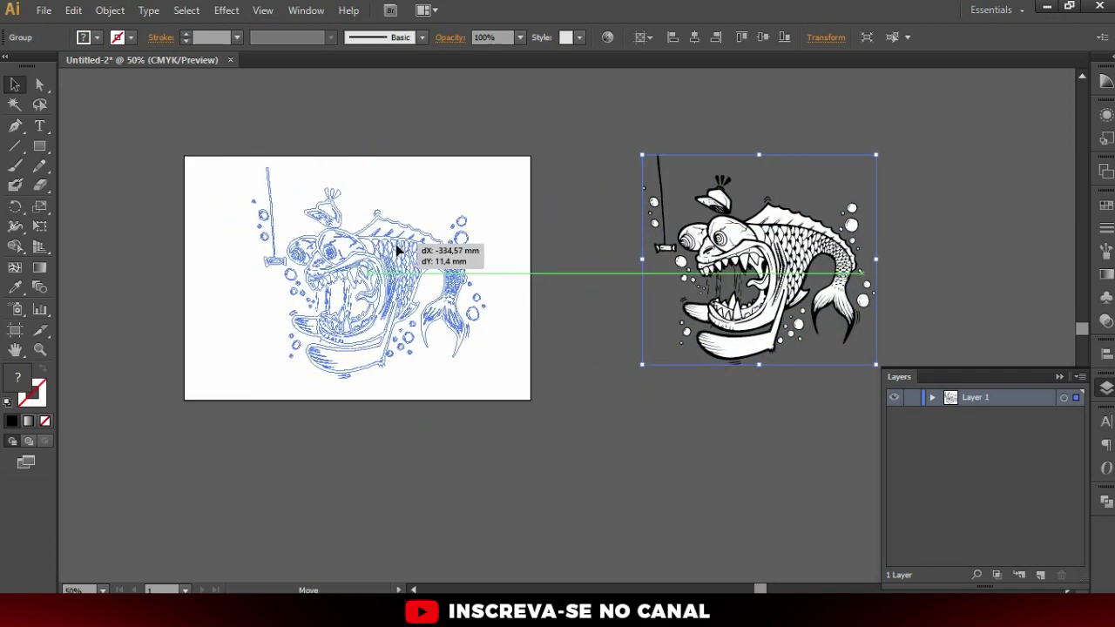
pyautogui.hotkey('ctrl', 'shift', 'a')
pyautogui.scroll(1, 249, 306)
pyautogui.moveTo(111, 176); pyautogui.dragTo(180, 213)
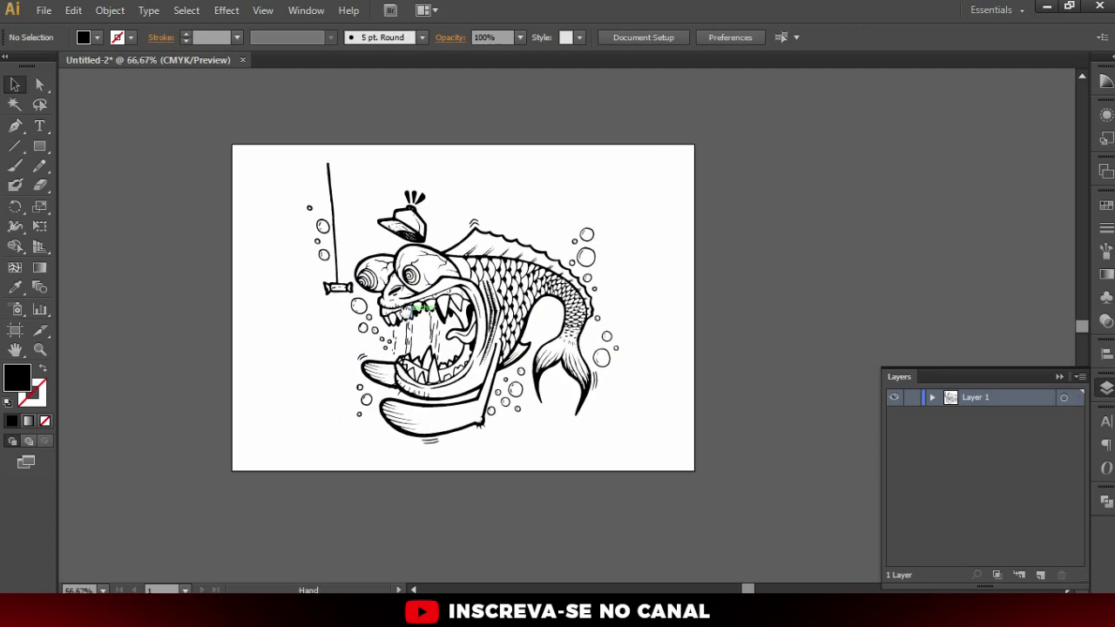
pyautogui.click(13, 105)
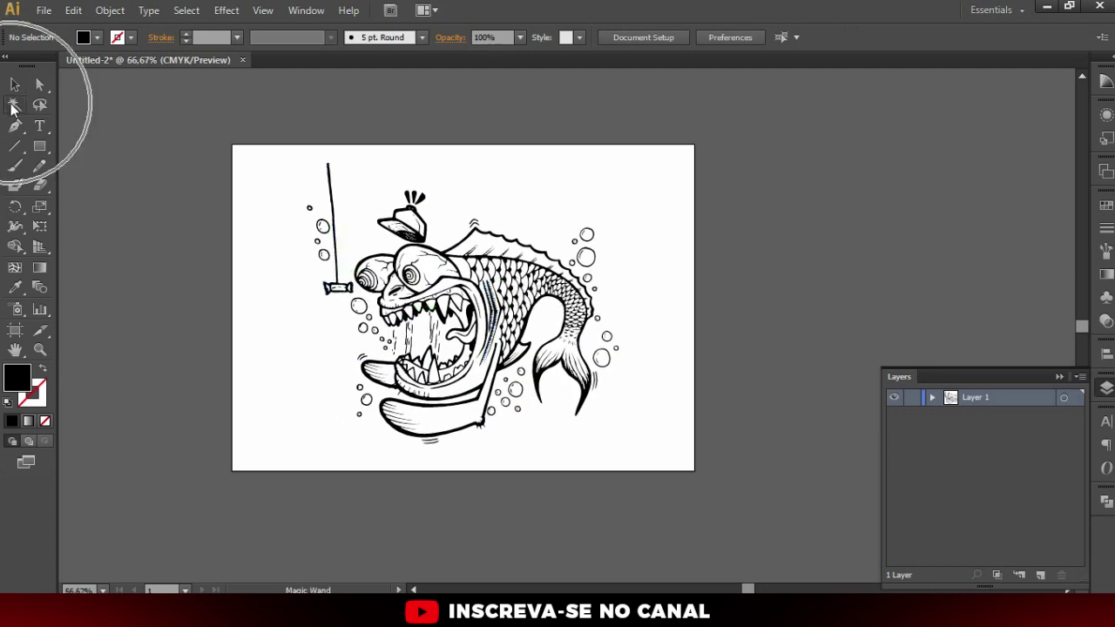
# - Move the black line art onto a new locked layer above Layer 1
pyautogui.scroll(4, 425, 209)
pyautogui.click(513, 167)
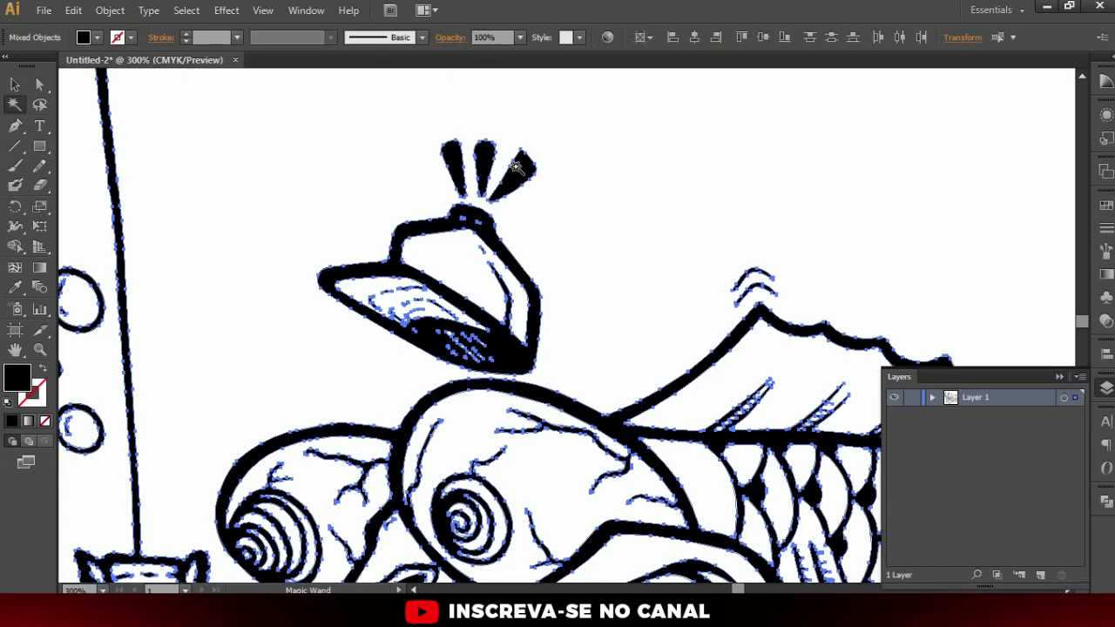
pyautogui.hotkey('ctrl', '0')
pyautogui.press('Delete')
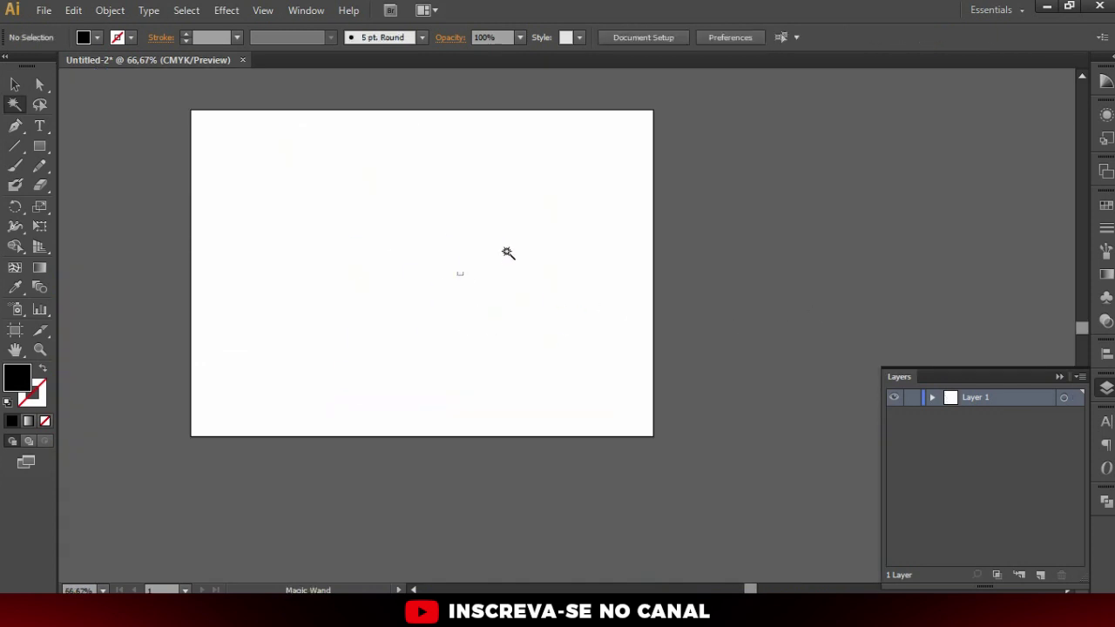
pyautogui.click(1042, 576)
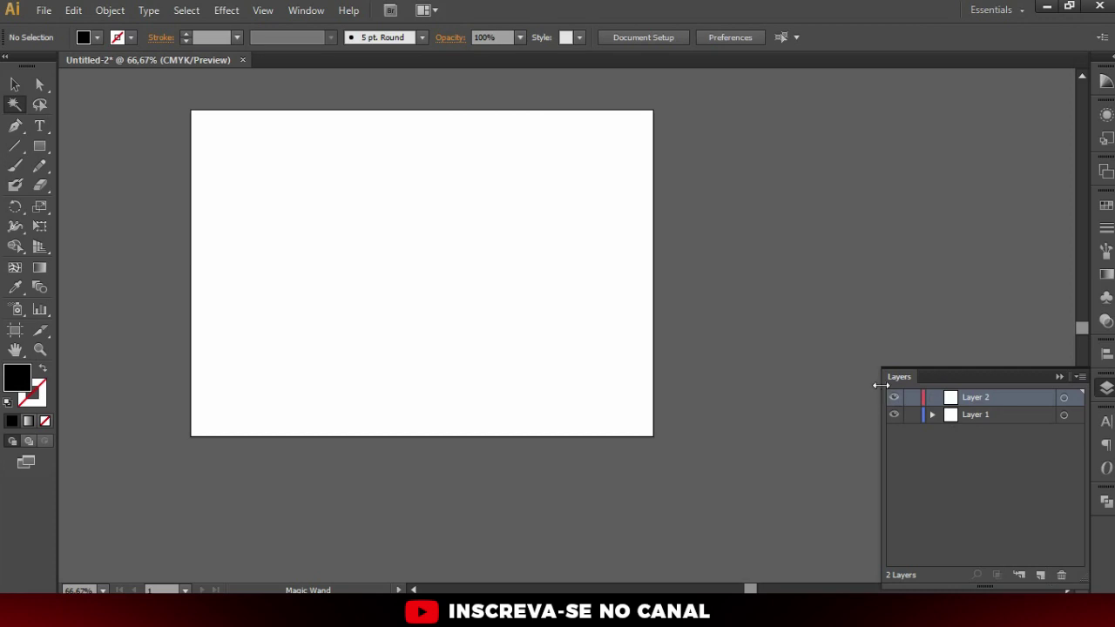
pyautogui.press('v')
pyautogui.hotkey('ctrl', 'v')
pyautogui.click(913, 398)
# - Rename the new line art layer to 'traço'
pyautogui.click(1064, 415)
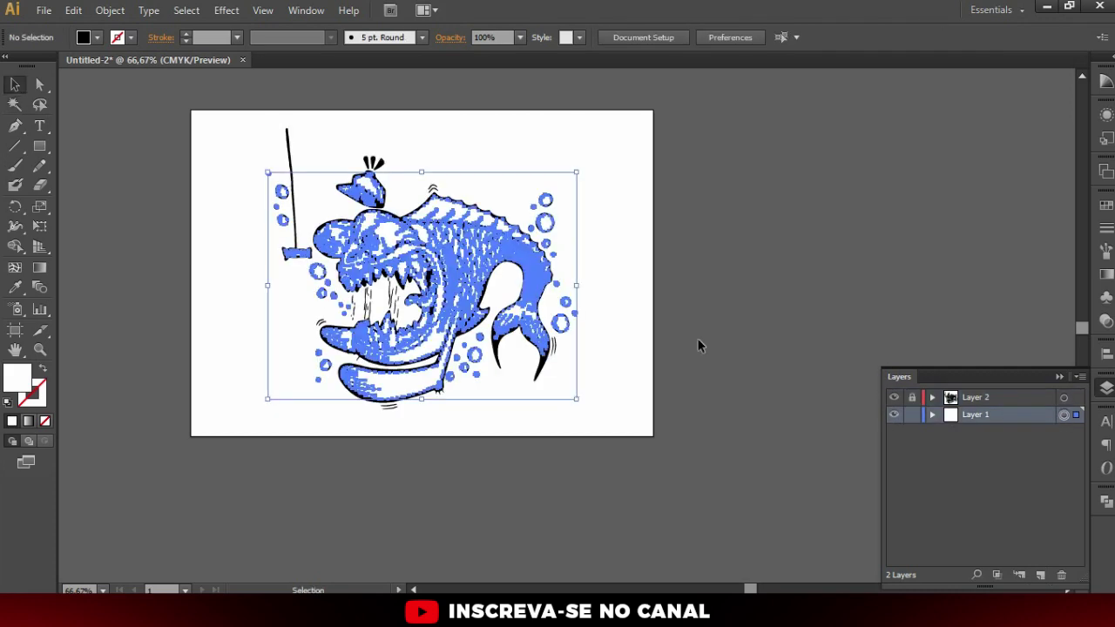
pyautogui.click(304, 200)
pyautogui.click(923, 397)
pyautogui.doubleClick(977, 396)
pyautogui.write('traço')
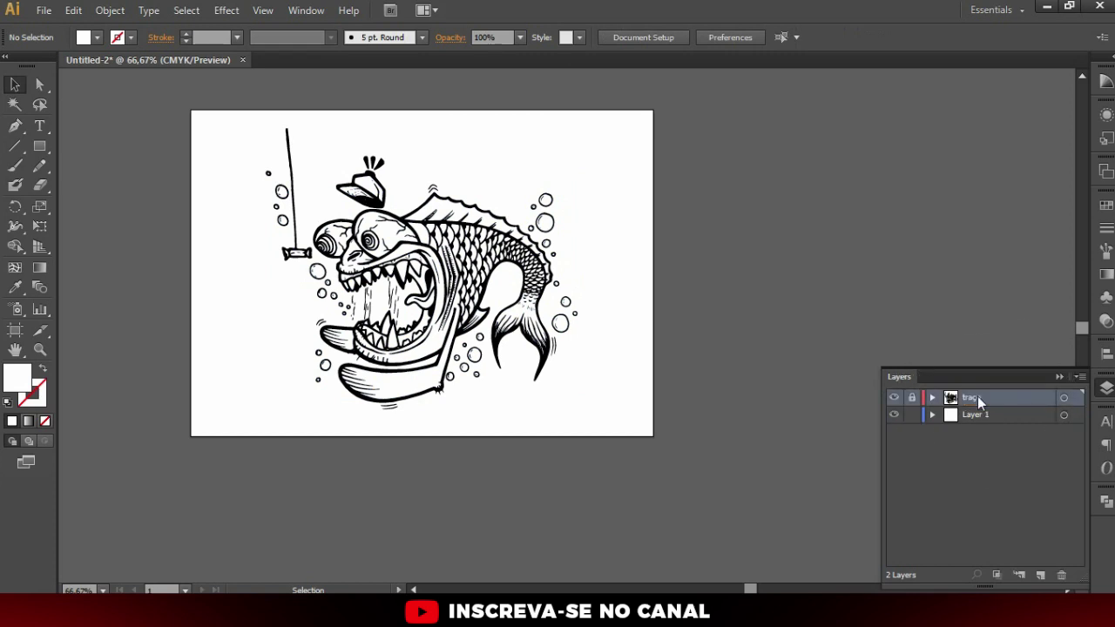
pyautogui.press('Return')
pyautogui.scroll(1, 392, 194)
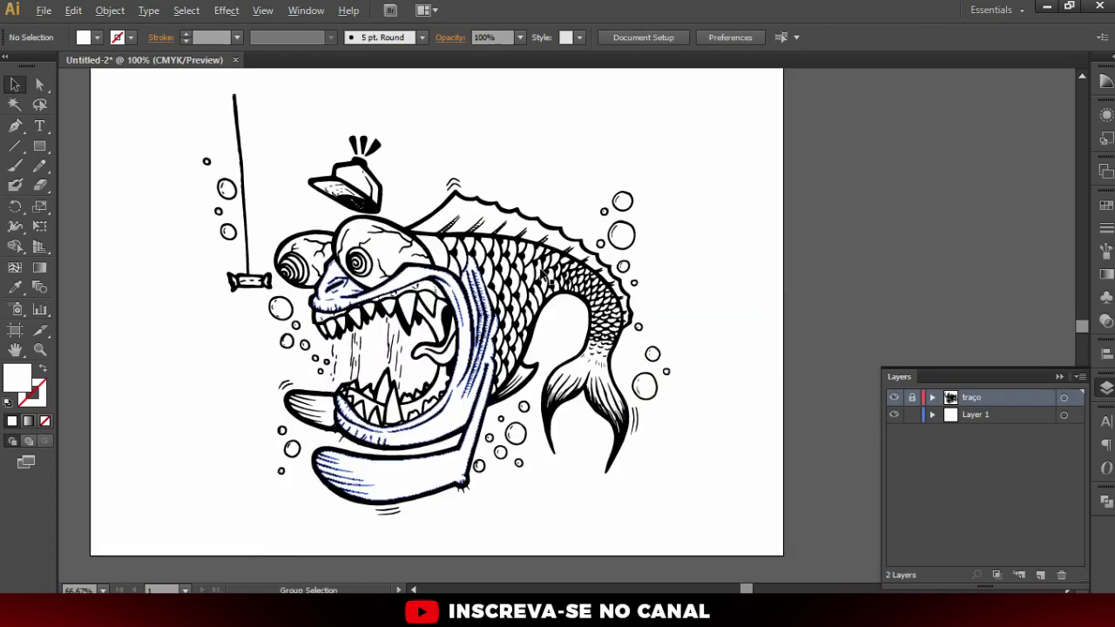
# - Select all Layer 1 artwork and fill it with the yellow swatch
pyautogui.click(894, 399)
pyautogui.click(894, 399)
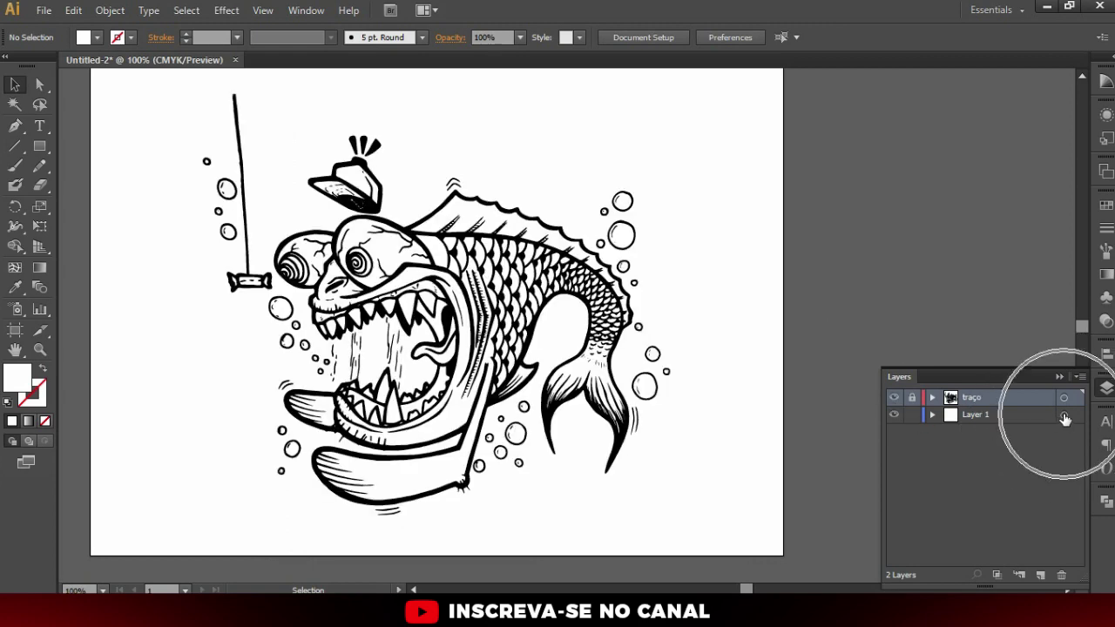
pyautogui.click(1064, 416)
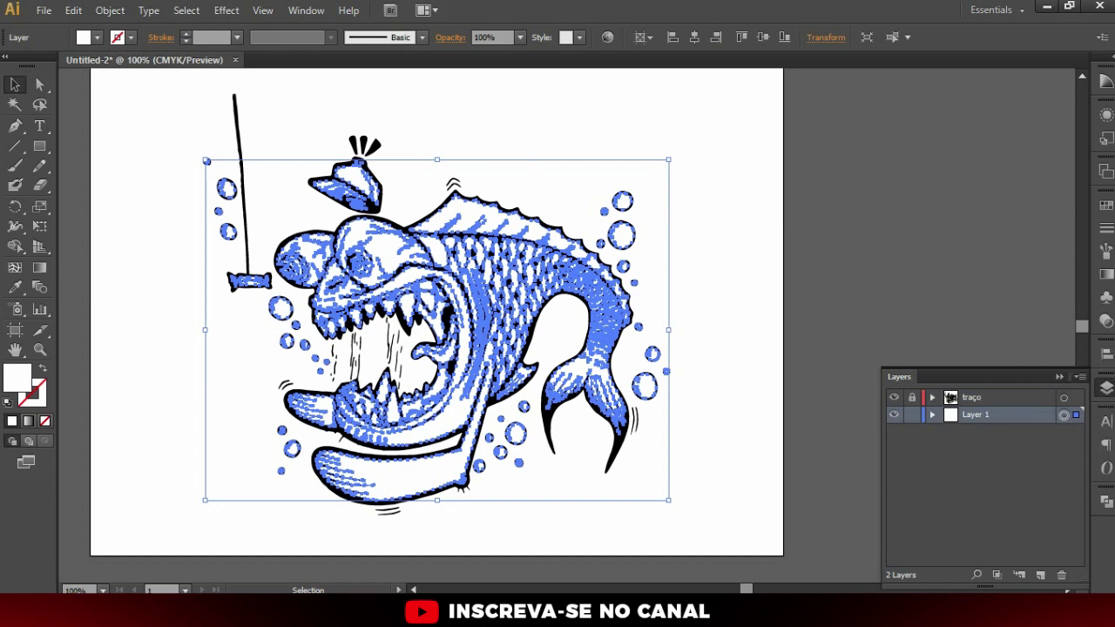
pyautogui.click(1106, 202)
pyautogui.click(967, 211)
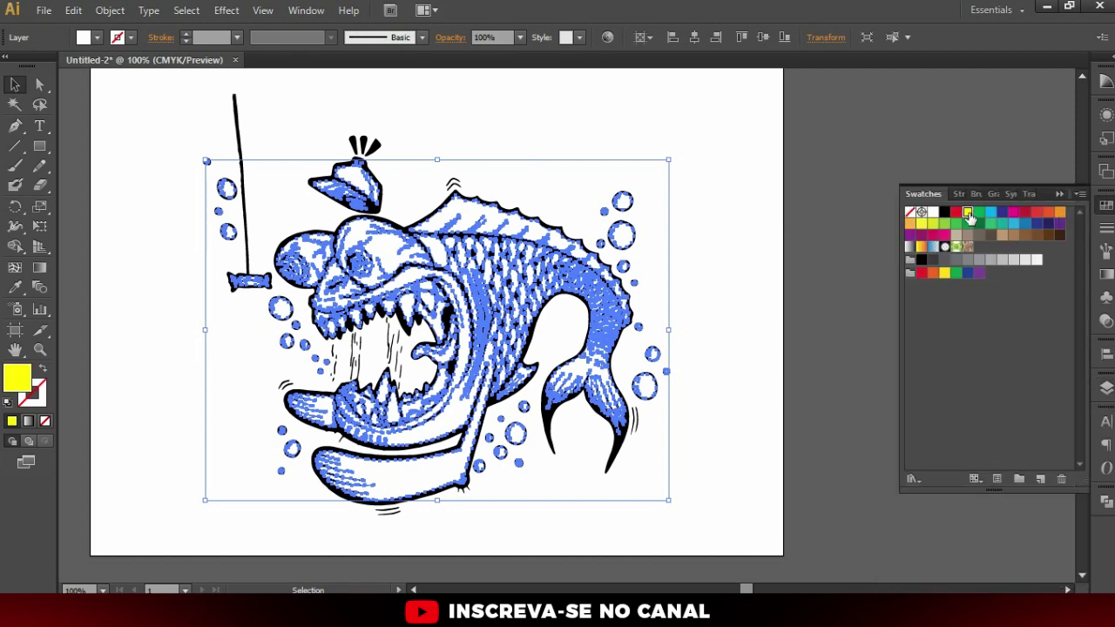
pyautogui.click(766, 212)
# - Zoom and pan across the fish head and body to check the yellow fill
pyautogui.scroll(1, 279, 174)
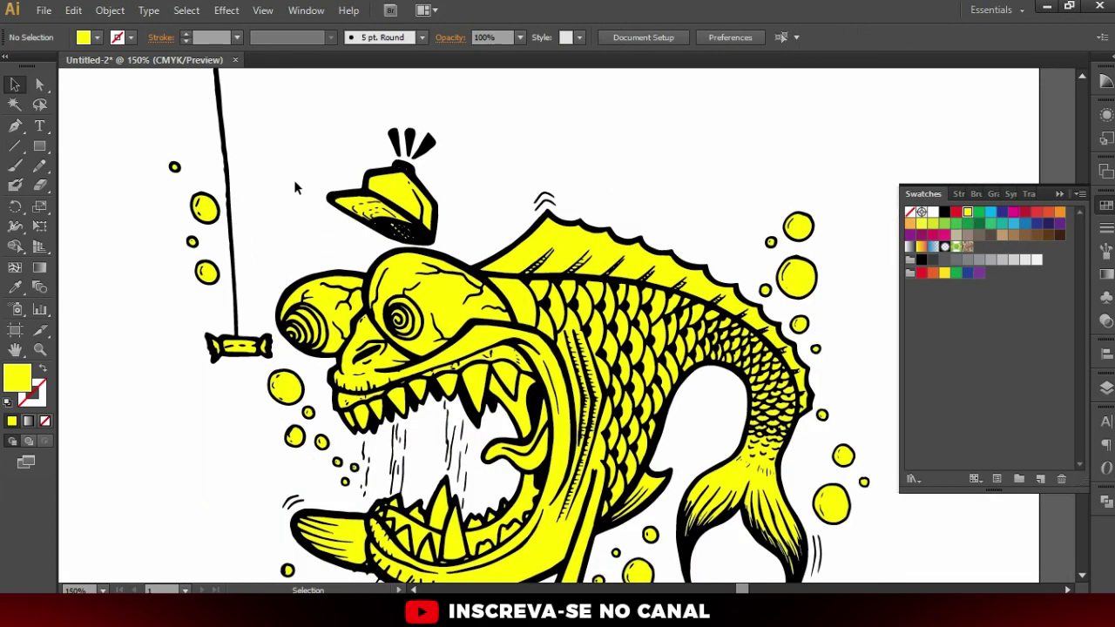
pyautogui.scroll(2, 216, 220)
pyautogui.moveTo(536, 385); pyautogui.dragTo(438, 280)
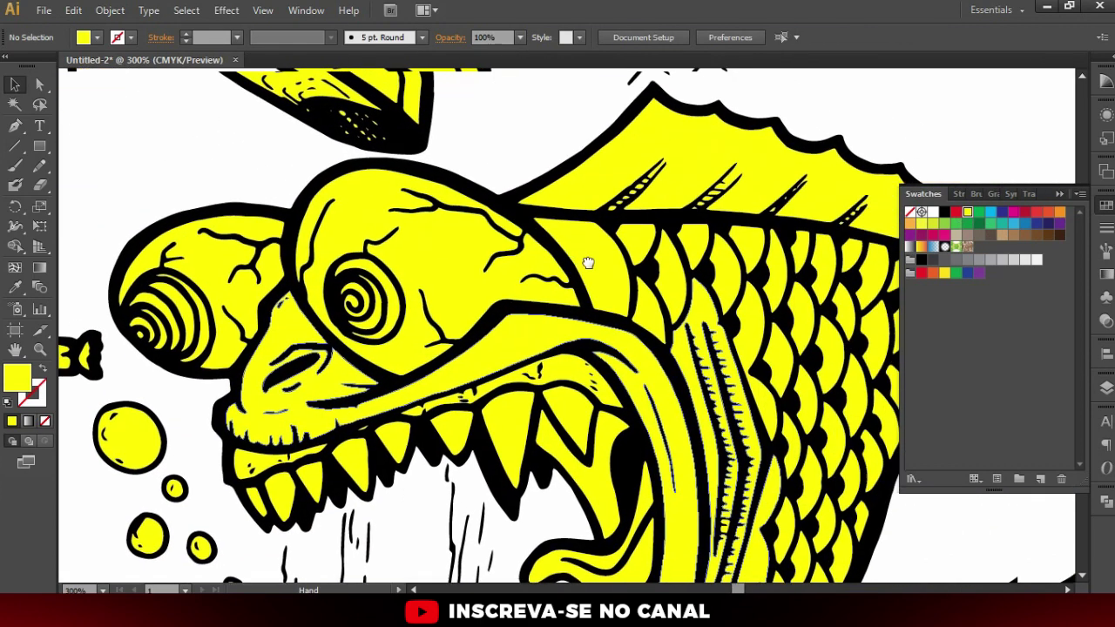
pyautogui.moveTo(675, 272); pyautogui.dragTo(503, 226)
pyautogui.scroll(-1, 502, 225)
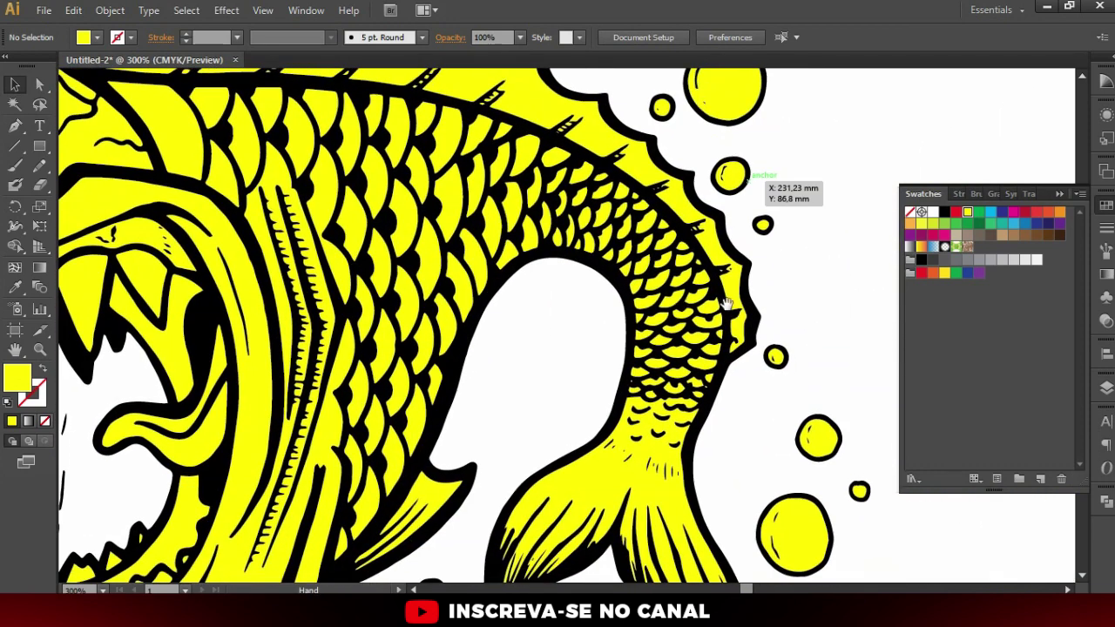
pyautogui.scroll(-1, 710, 346)
pyautogui.scroll(-1, 679, 349)
pyautogui.scroll(-1, 659, 351)
pyautogui.scroll(1, 659, 351)
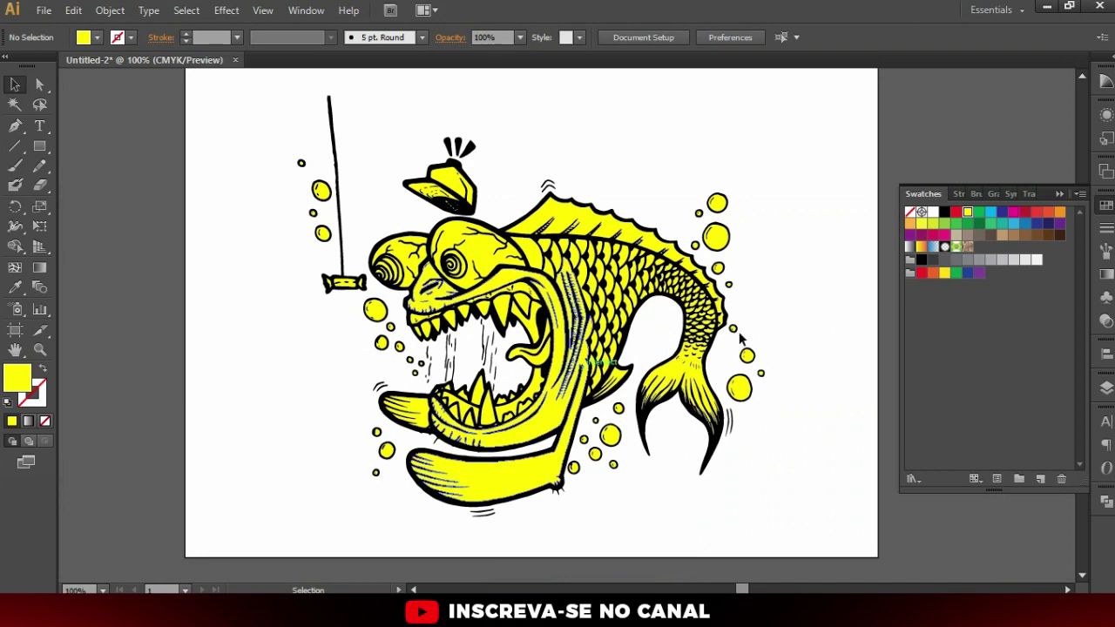
pyautogui.scroll(-1, 590, 373)
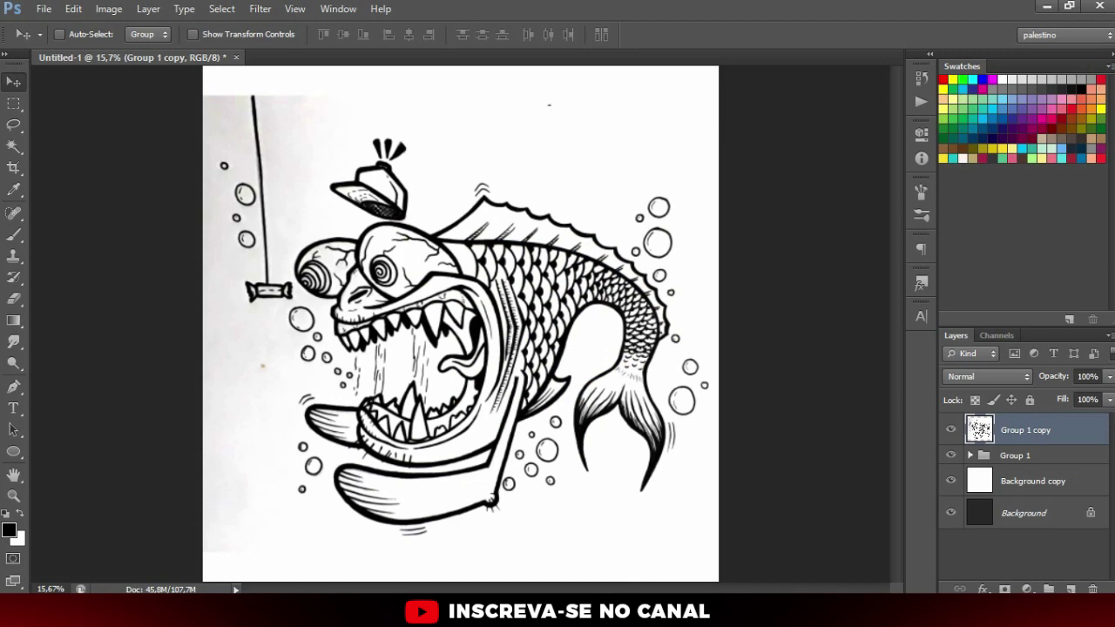
# - Shift the inked Group 1 copy sketch on the Photoshop canvas, then return to Illustrator
pyautogui.moveTo(582, 301); pyautogui.dragTo(599, 537)
pyautogui.scroll(-2, 593, 418)
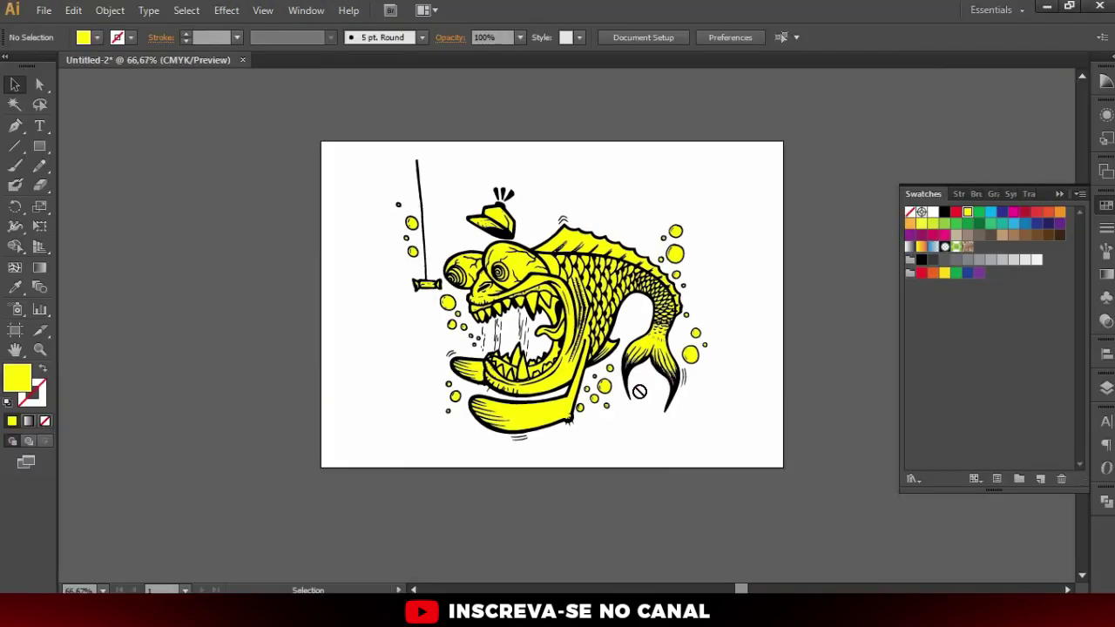
pyautogui.hotkey('ctrl', 'v')
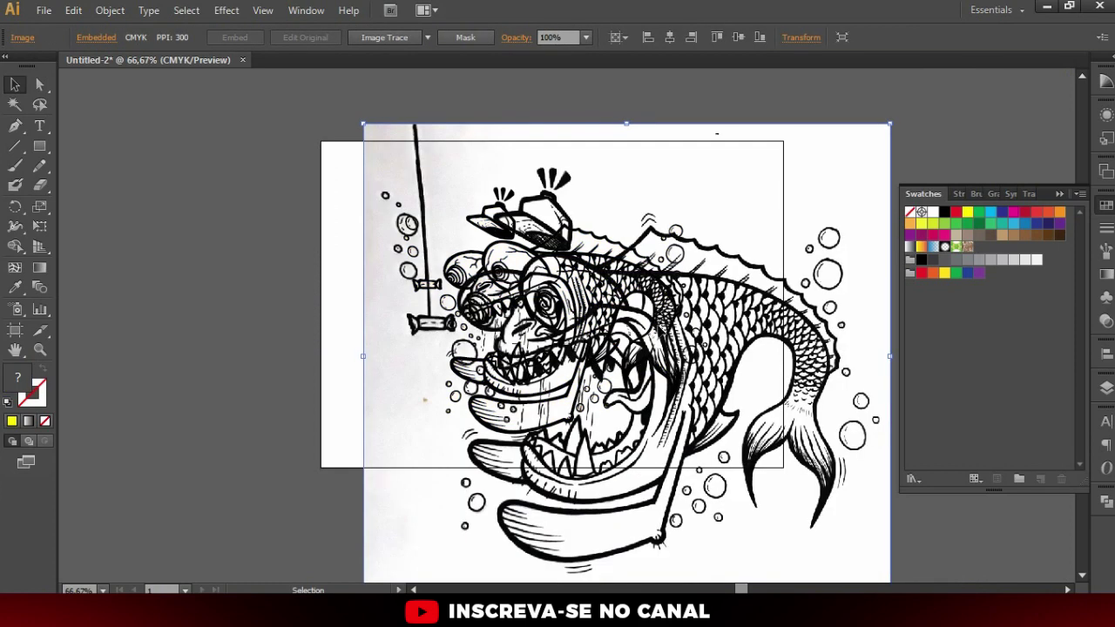
pyautogui.moveTo(883, 120)
pyautogui.mouseDown()
pyautogui.moveTo(710, 282)
pyautogui.moveTo(836, 270)
pyautogui.moveTo(631, 297)
pyautogui.mouseUp()
pyautogui.moveTo(669, 247)
pyautogui.mouseDown()
pyautogui.moveTo(723, 246)
pyautogui.moveTo(755, 218)
pyautogui.mouseUp()
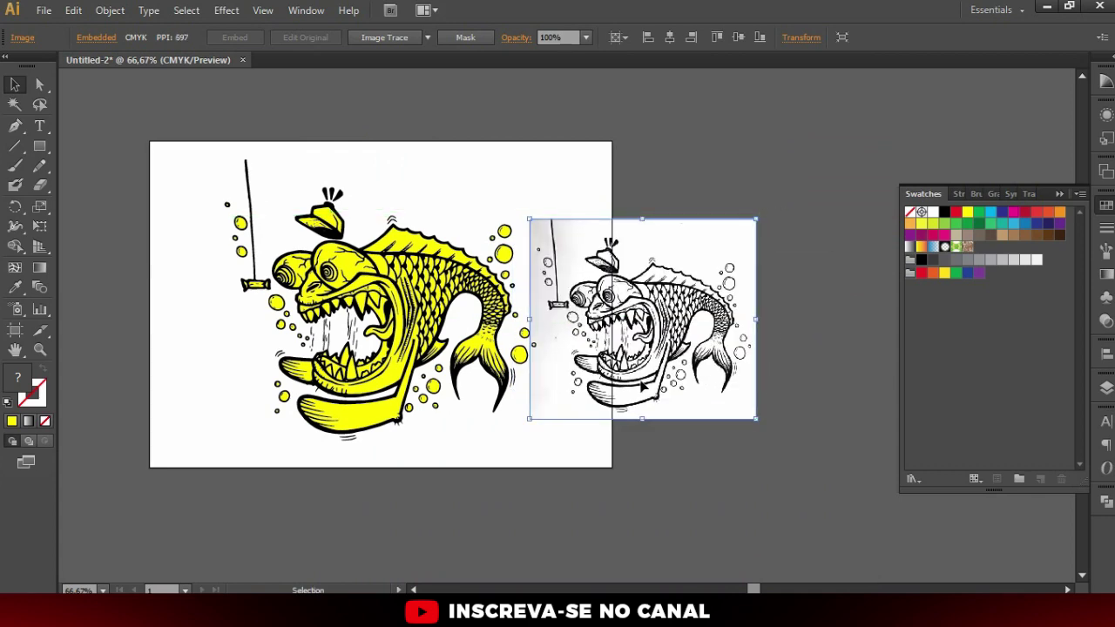
pyautogui.moveTo(555, 334); pyautogui.dragTo(574, 333)
pyautogui.hotkey('ctrl', 'shift', 'a')
pyautogui.scroll(1, 575, 334)
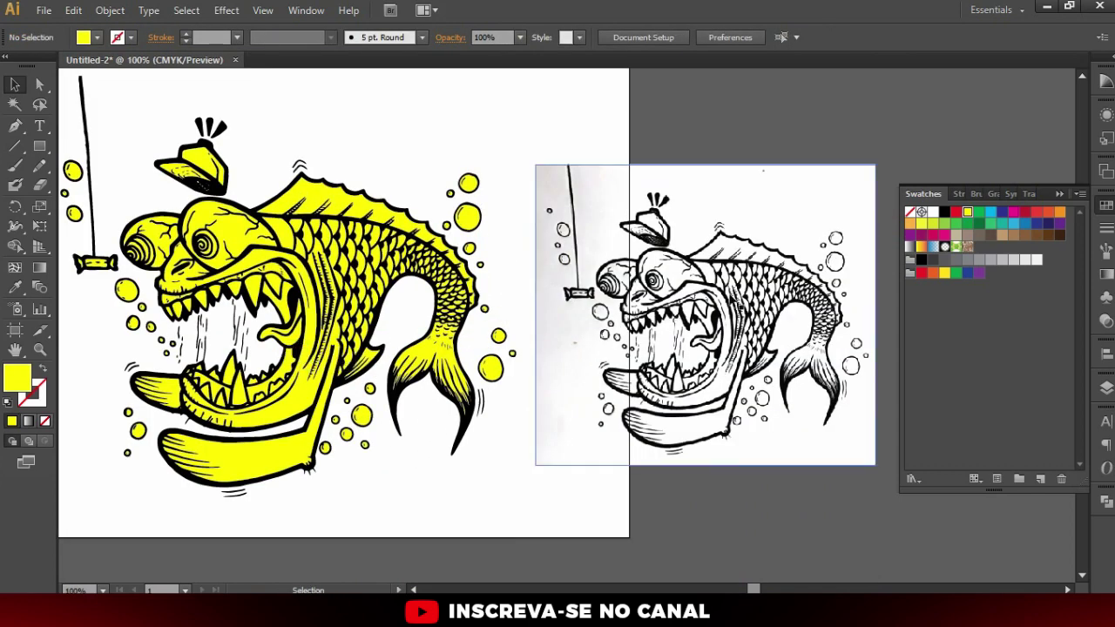
pyautogui.scroll(1, 571, 259)
pyautogui.moveTo(570, 259); pyautogui.dragTo(327, 252)
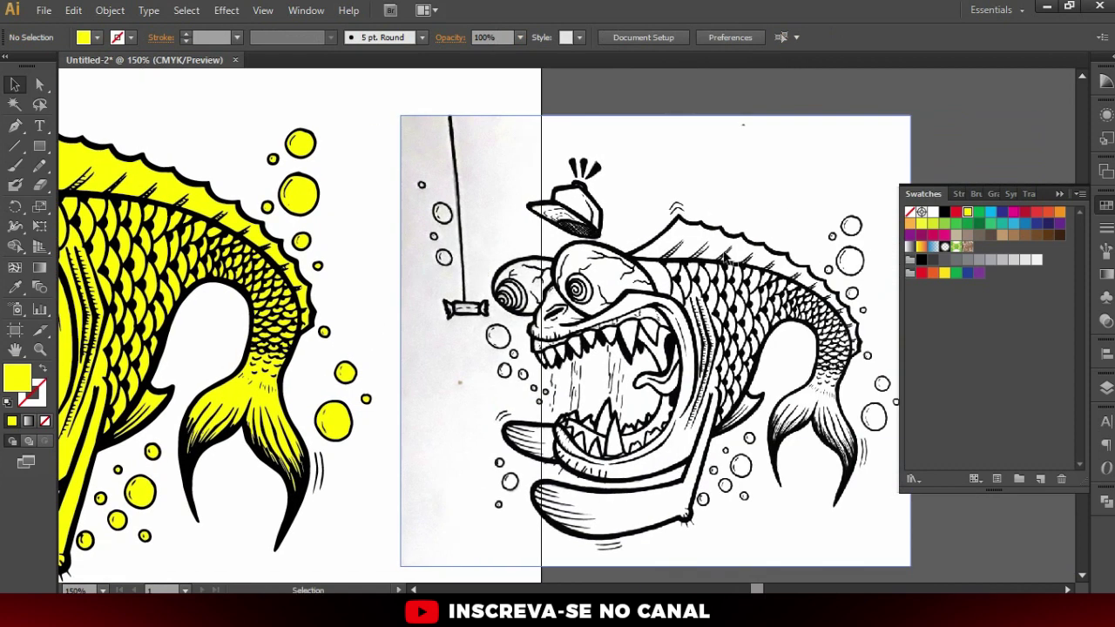
pyautogui.scroll(2, 627, 329)
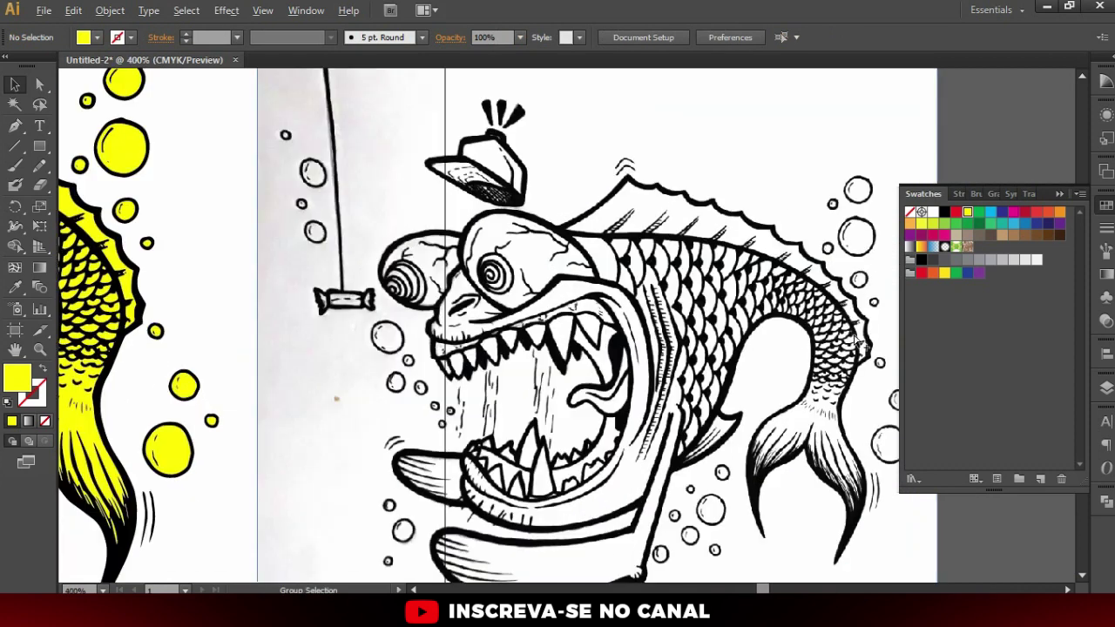
pyautogui.scroll(4, 636, 331)
pyautogui.moveTo(685, 331); pyautogui.dragTo(640, 331)
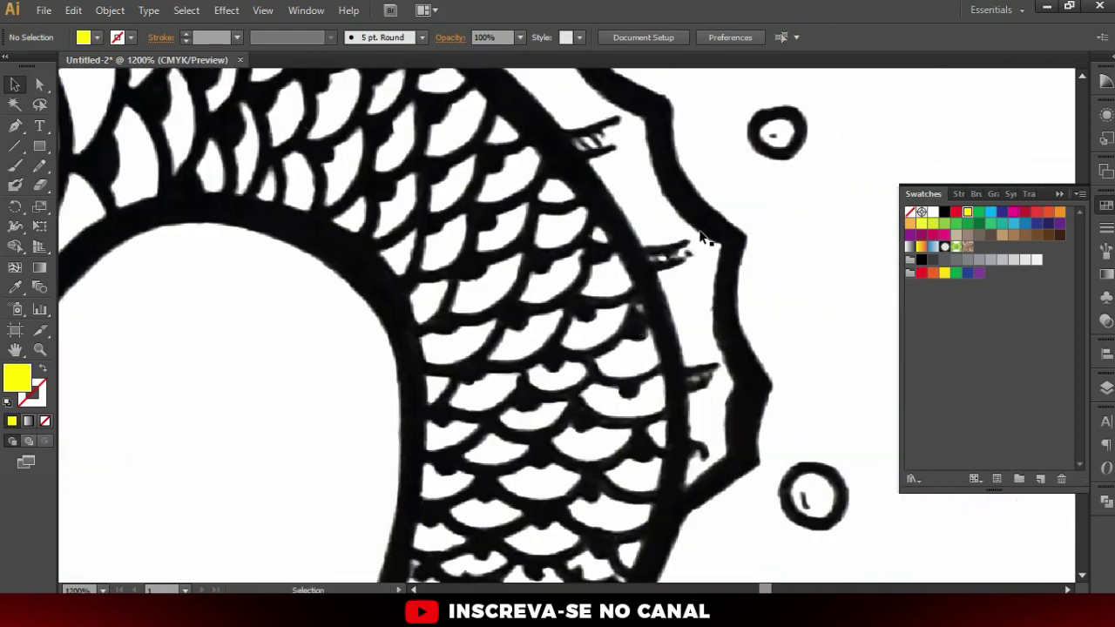
pyautogui.moveTo(403, 129)
pyautogui.mouseDown()
pyautogui.moveTo(540, 174)
pyautogui.moveTo(449, 293)
pyautogui.mouseUp()
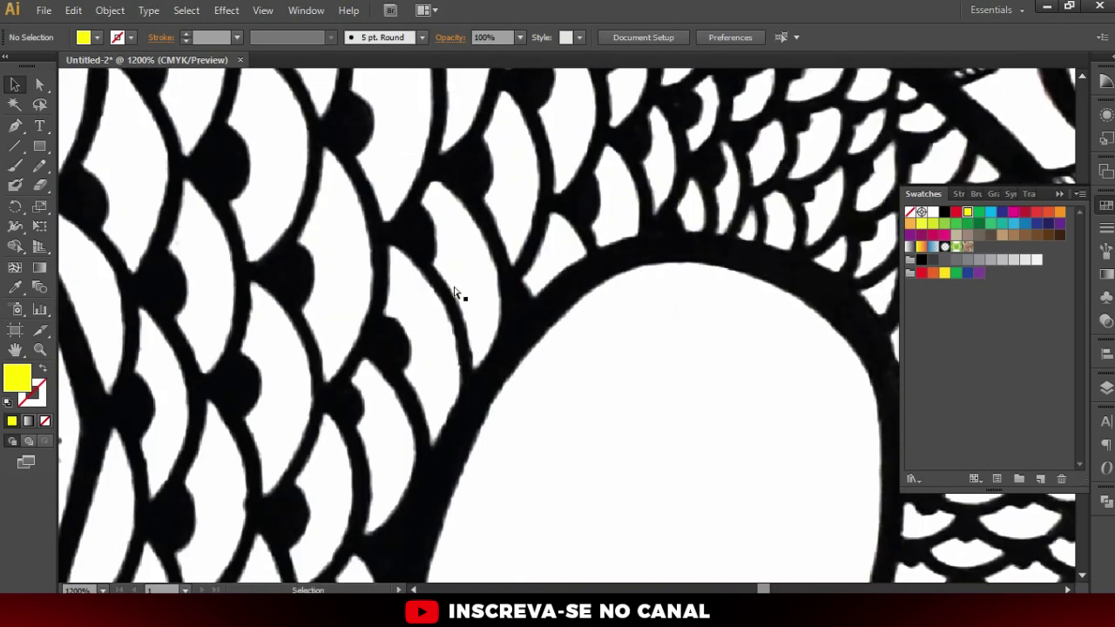
pyautogui.scroll(-2, 449, 293)
pyautogui.moveTo(368, 296); pyautogui.dragTo(430, 296)
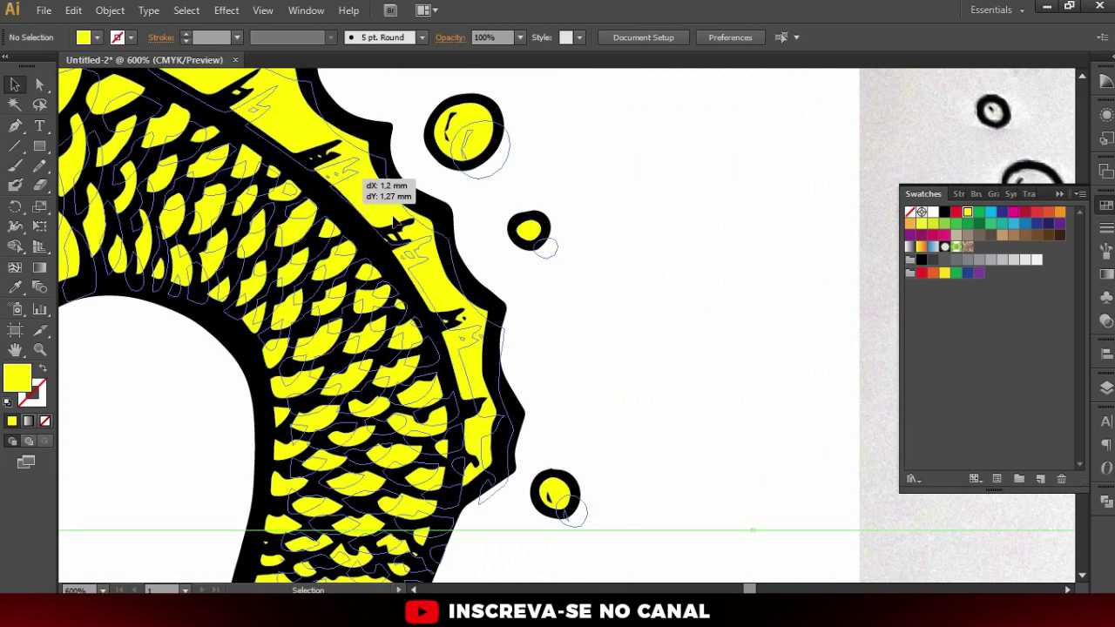
pyautogui.hotkey('ctrl', '1')
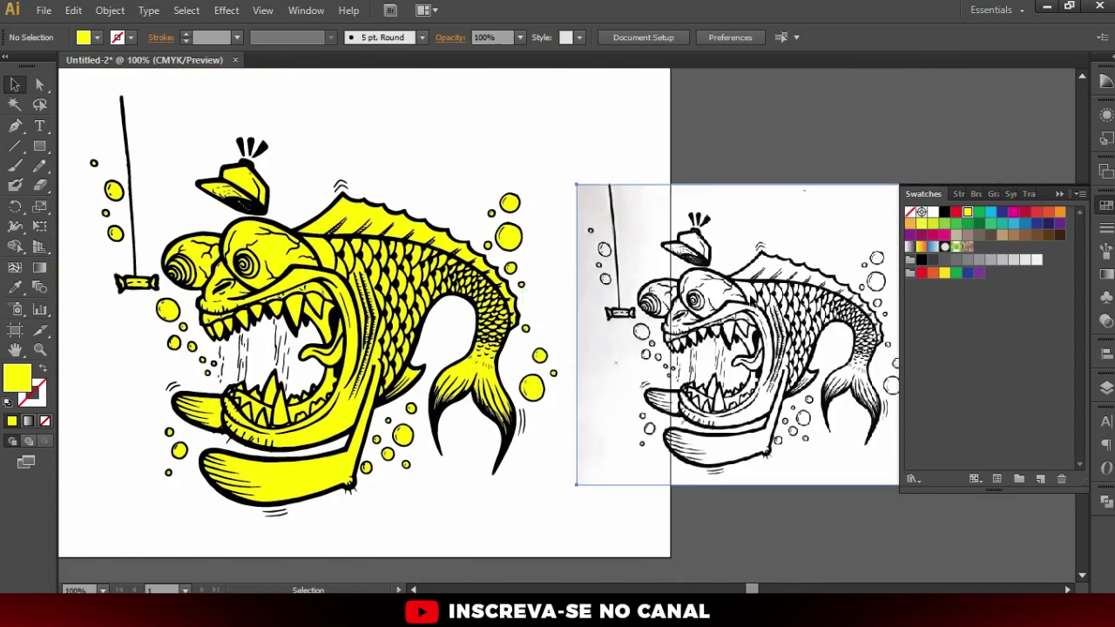
pyautogui.click(751, 299)
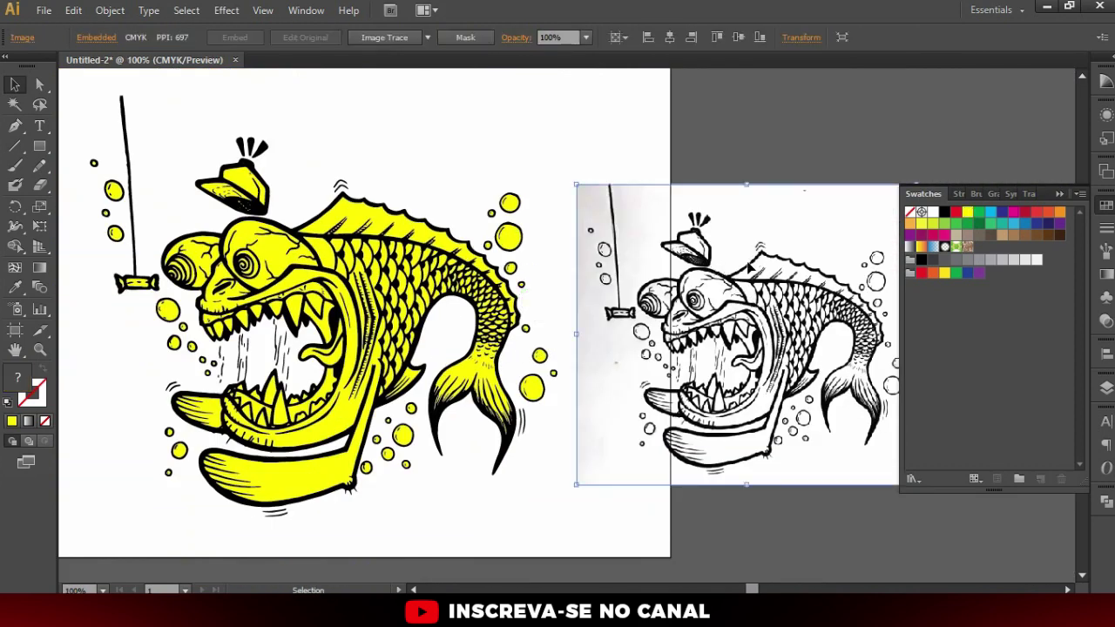
pyautogui.press('Delete')
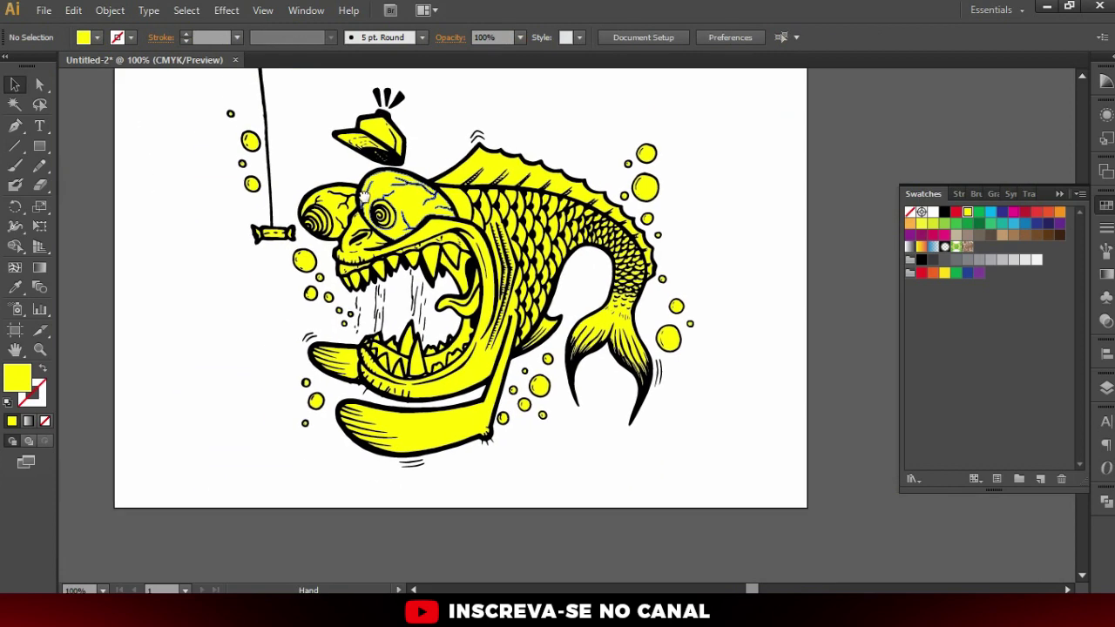
# - Fill the fish's head shapes with light grey using Direct Selection
pyautogui.click(40, 86)
pyautogui.scroll(1, 417, 193)
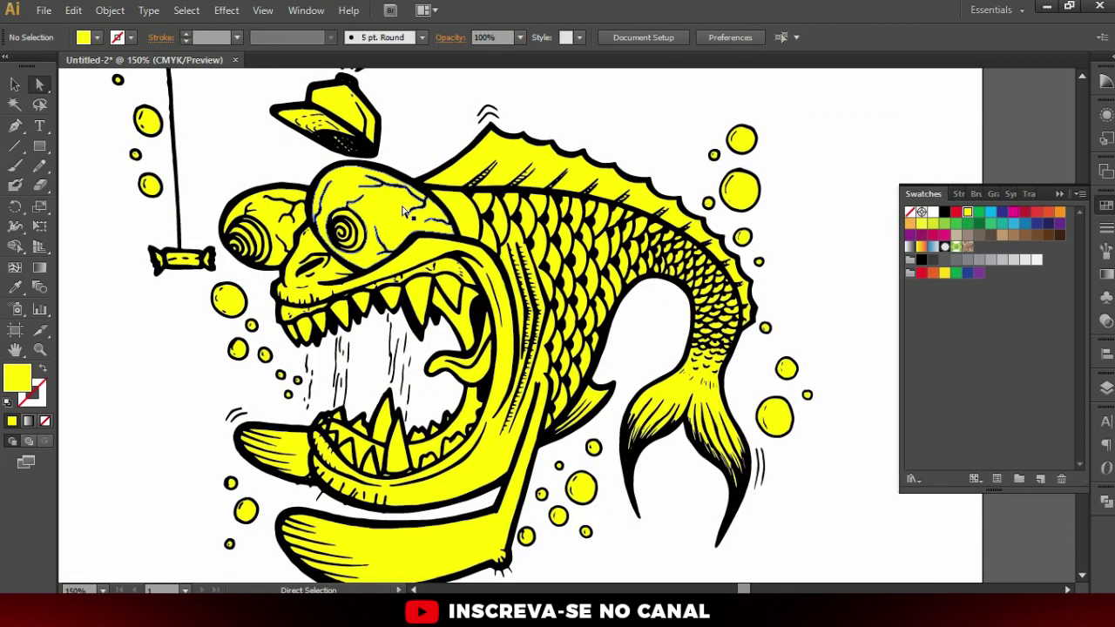
pyautogui.click(408, 213)
pyautogui.scroll(1, 407, 212)
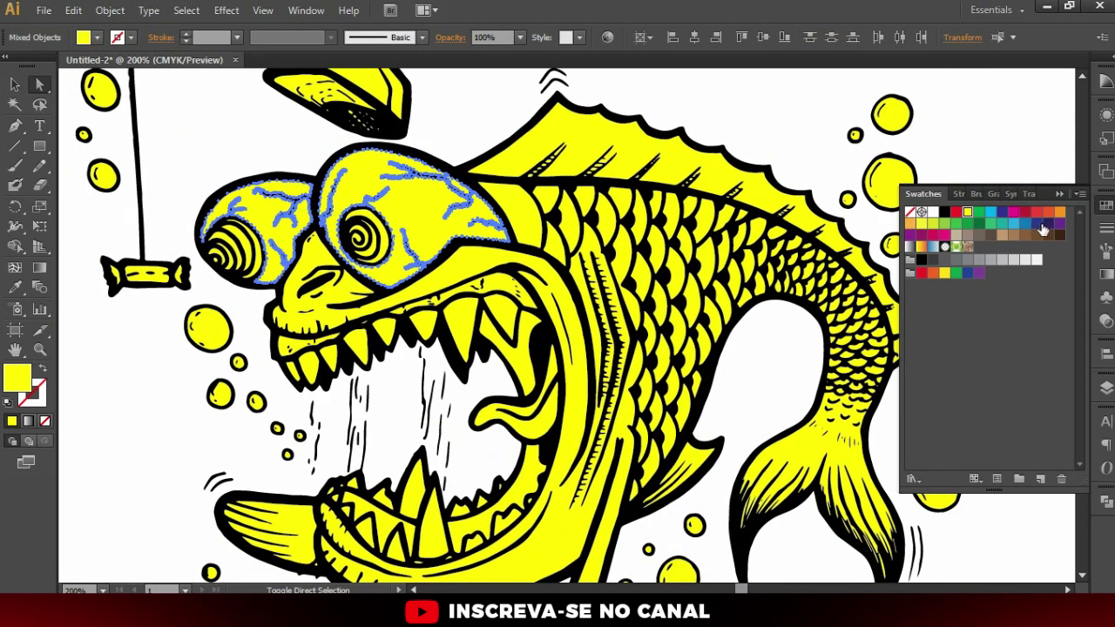
pyautogui.click(1014, 260)
pyautogui.scroll(3, 350, 249)
# - Colour the right eye's spiral dark magenta
pyautogui.click(405, 242)
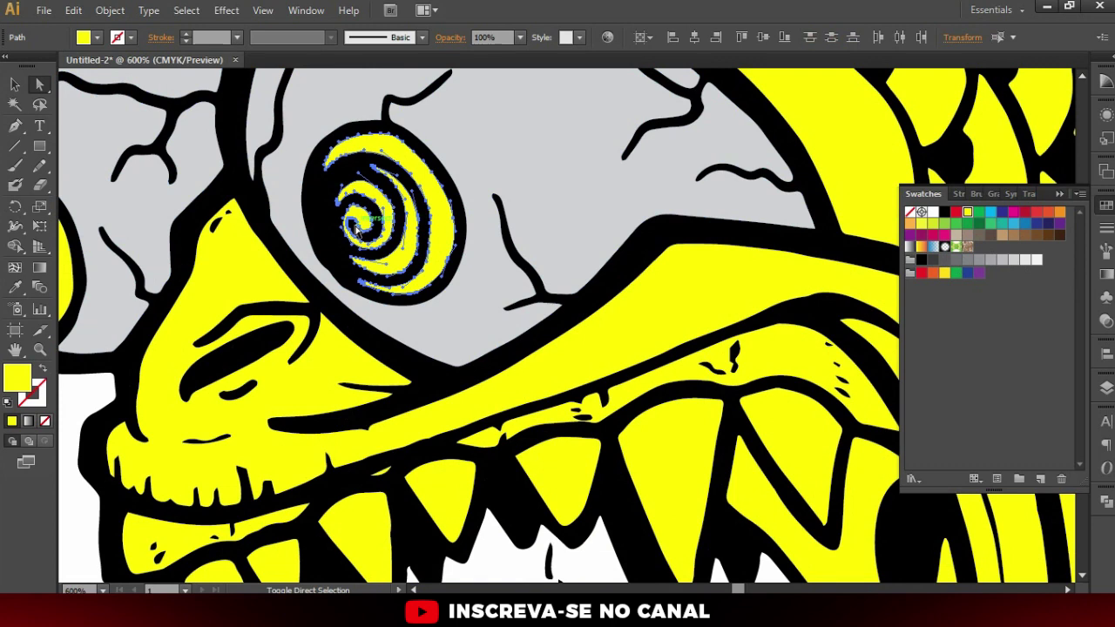
pyautogui.scroll(-2, 741, 322)
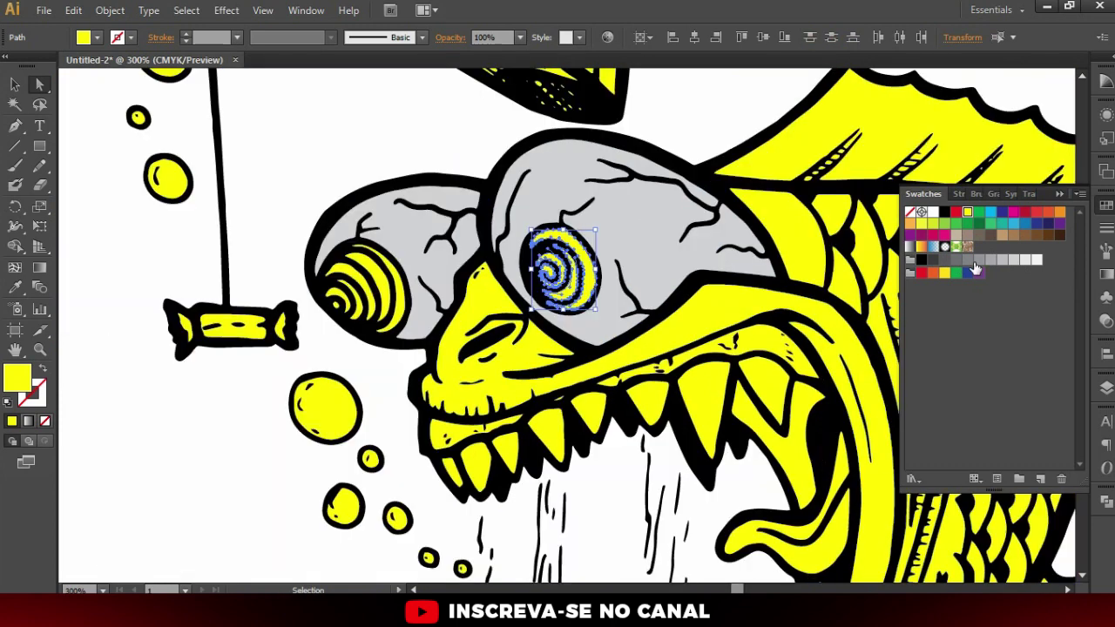
pyautogui.click(934, 236)
pyautogui.click(922, 235)
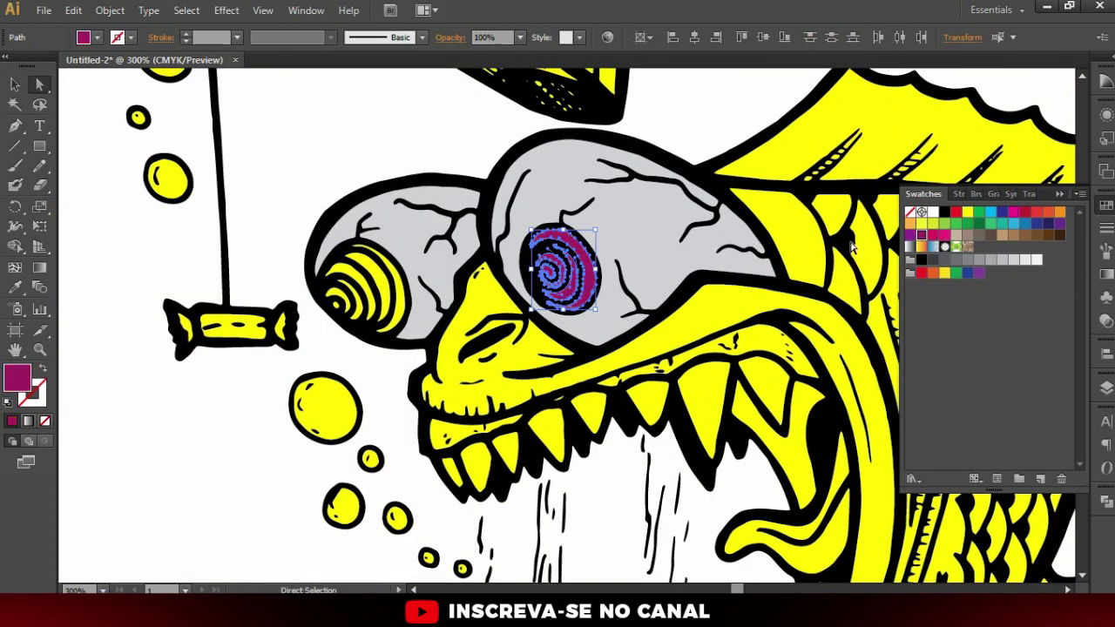
# - Eyedropper the right spiral's magenta onto the left eye's spiral, then deselect and view the fish
pyautogui.click(404, 290)
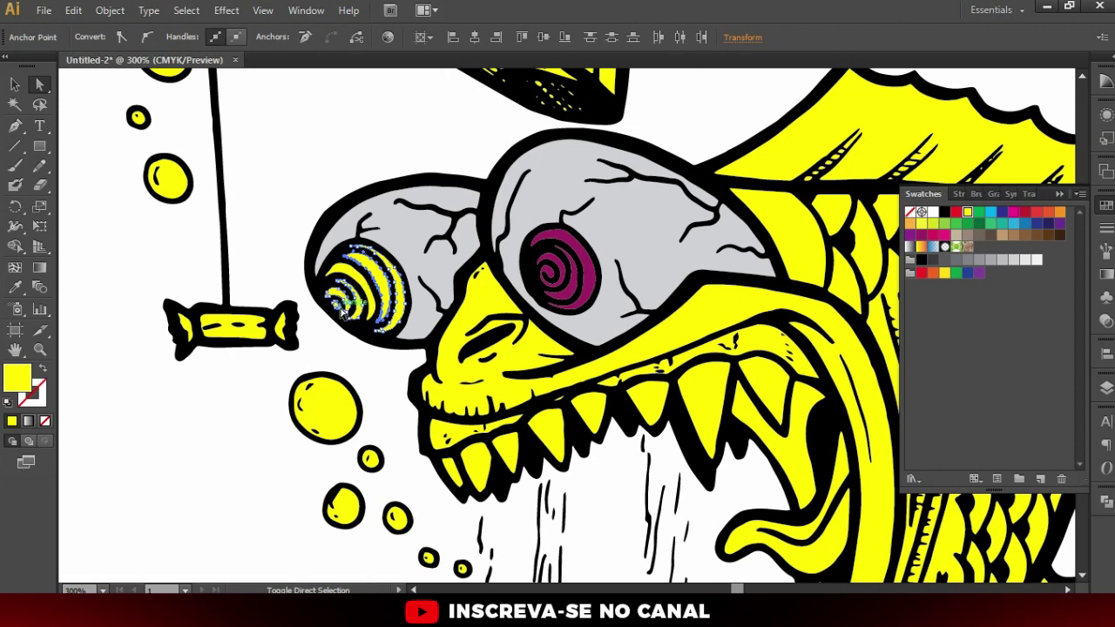
pyautogui.click(14, 287)
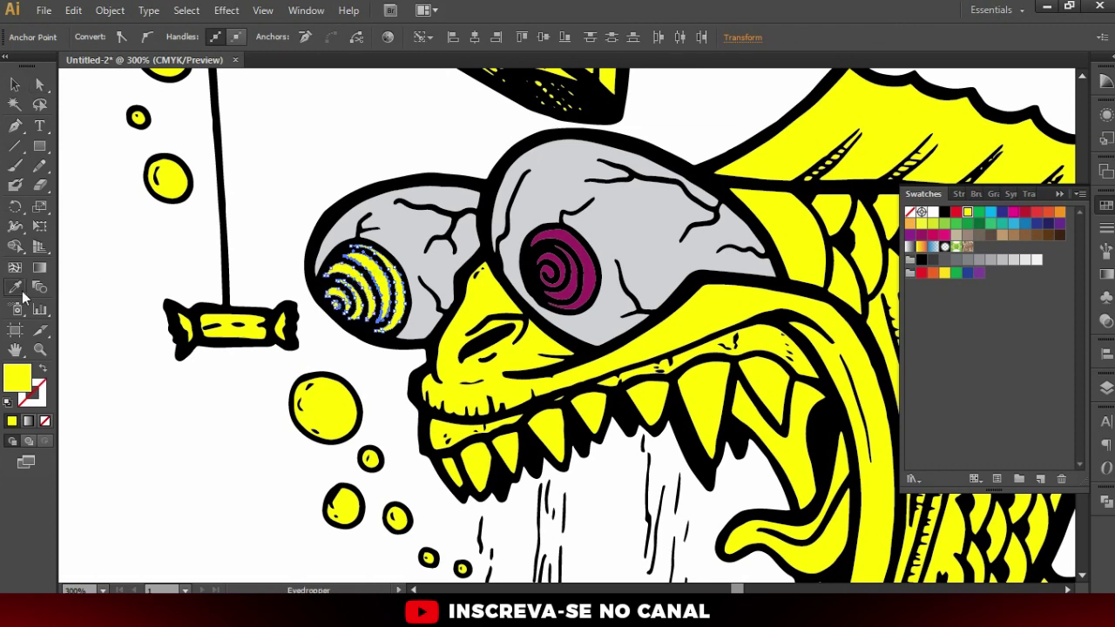
pyautogui.click(558, 266)
pyautogui.press('v')
pyautogui.hotkey('ctrl', 'shift', 'a')
pyautogui.scroll(-2, 612, 401)
pyautogui.hscroll(3, 540, 349)
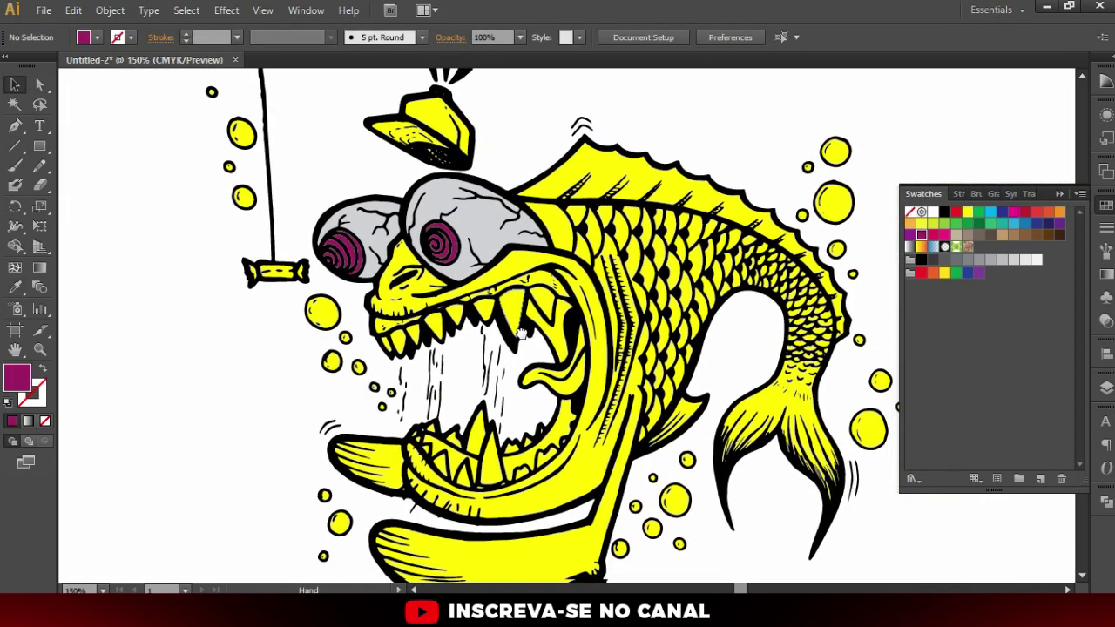
pyautogui.scroll(-3, 505, 331)
pyautogui.scroll(4, 468, 301)
pyautogui.scroll(-1, 467, 300)
pyautogui.scroll(1, 710, 231)
pyautogui.scroll(-1, 540, 340)
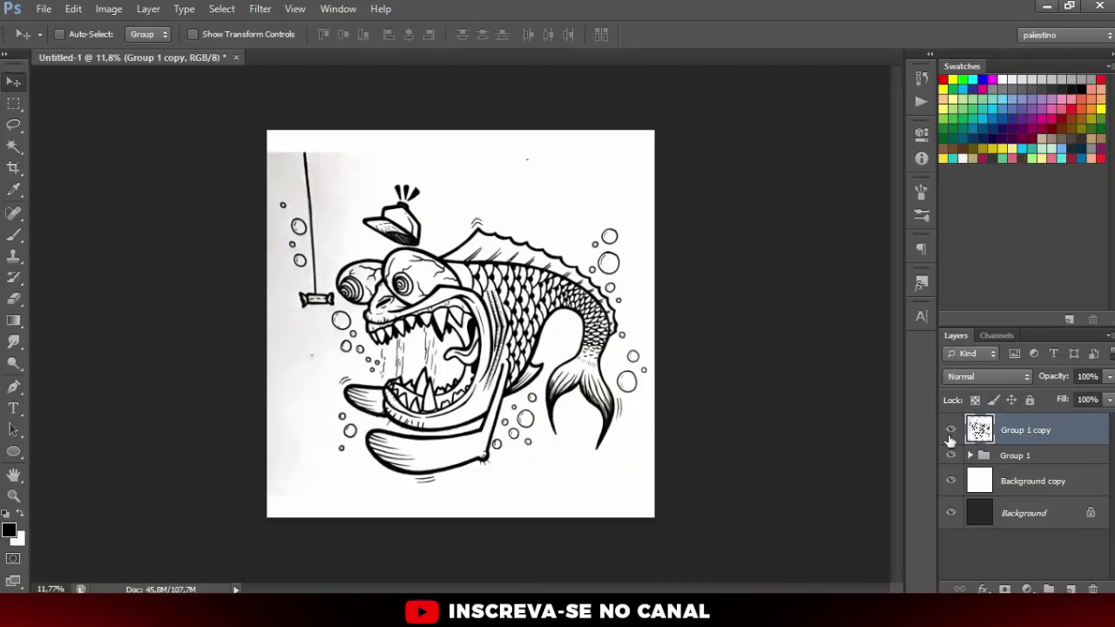
# - Hide Group 1 copy, expand Group 1, and toggle the Levels adjustment to compare the raw scan
pyautogui.click(951, 430)
pyautogui.click(951, 455)
pyautogui.click(950, 455)
pyautogui.click(961, 460)
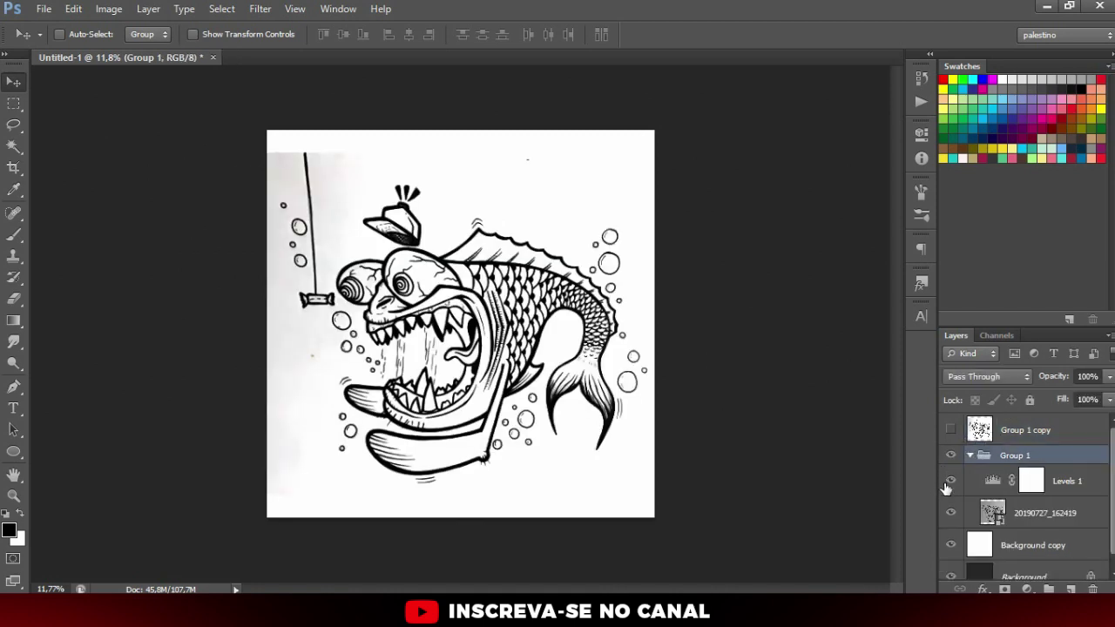
pyautogui.click(950, 480)
pyautogui.scroll(1, 538, 352)
pyautogui.scroll(1, 536, 325)
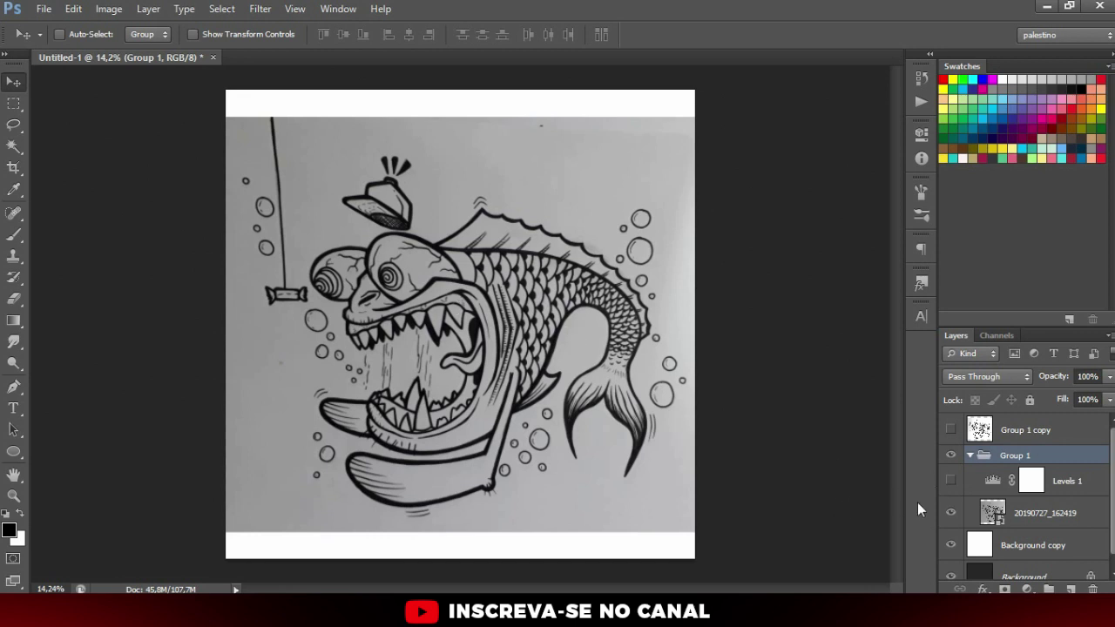
pyautogui.click(951, 481)
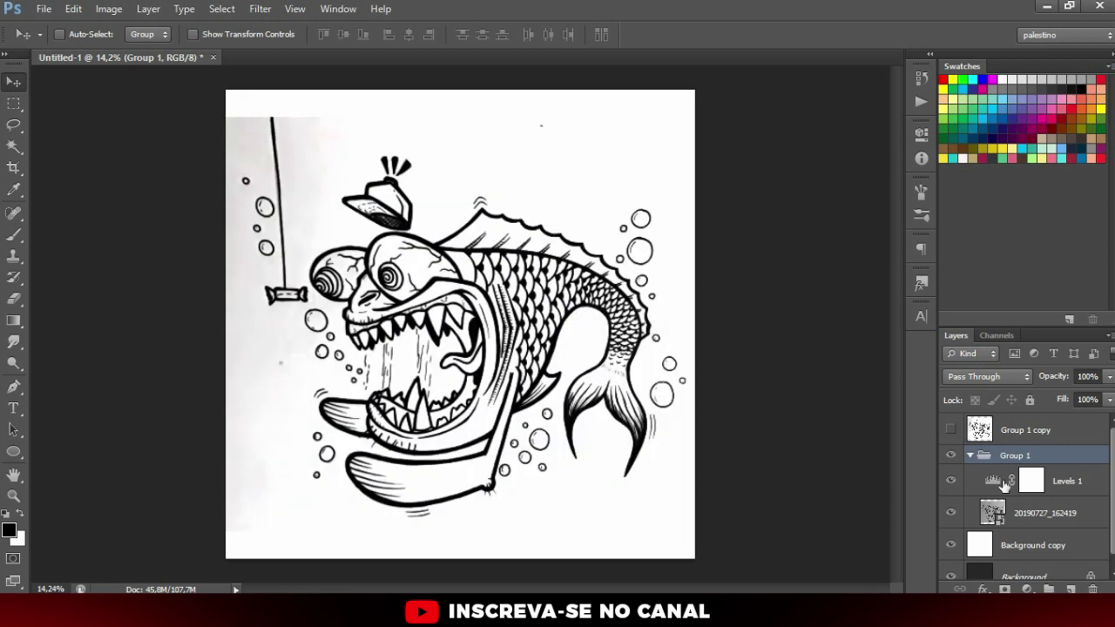
# - Set the Levels 1 input levels to 0 / 0,70 / 158
pyautogui.click(992, 481)
pyautogui.doubleClick(992, 481)
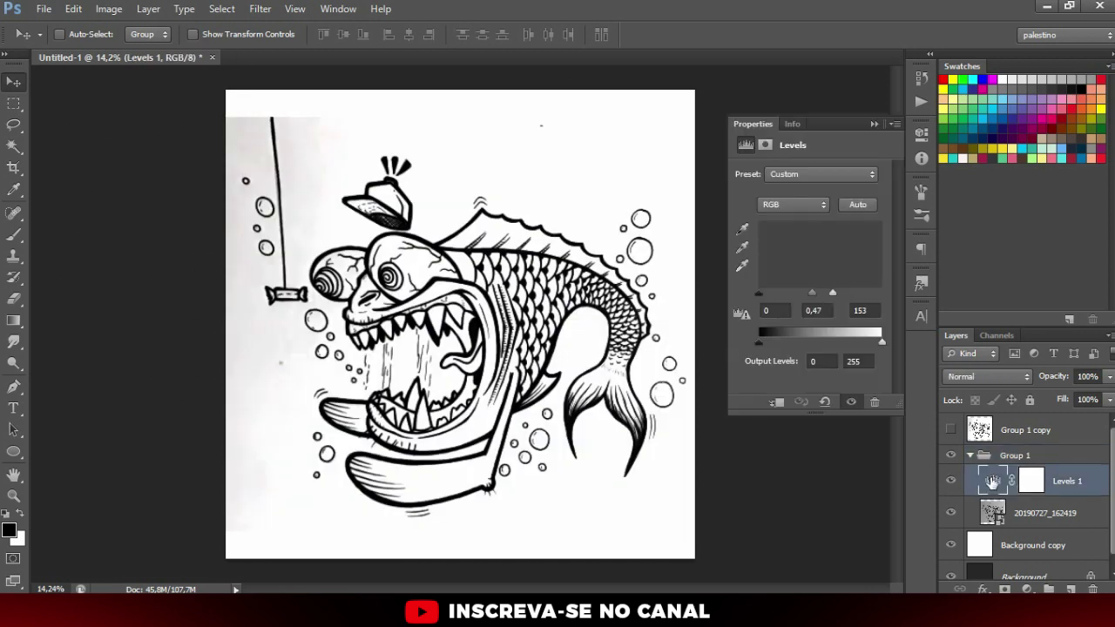
pyautogui.moveTo(833, 293); pyautogui.dragTo(885, 299)
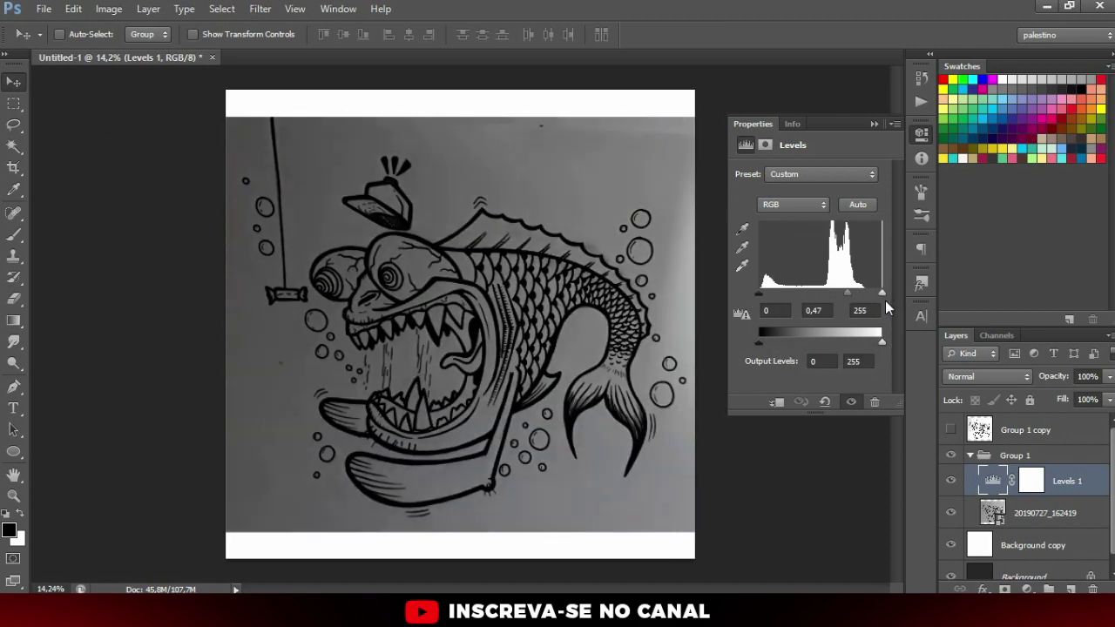
pyautogui.moveTo(885, 301)
pyautogui.mouseDown()
pyautogui.moveTo(829, 300)
pyautogui.moveTo(916, 296)
pyautogui.mouseUp()
pyautogui.moveTo(847, 293); pyautogui.dragTo(825, 299)
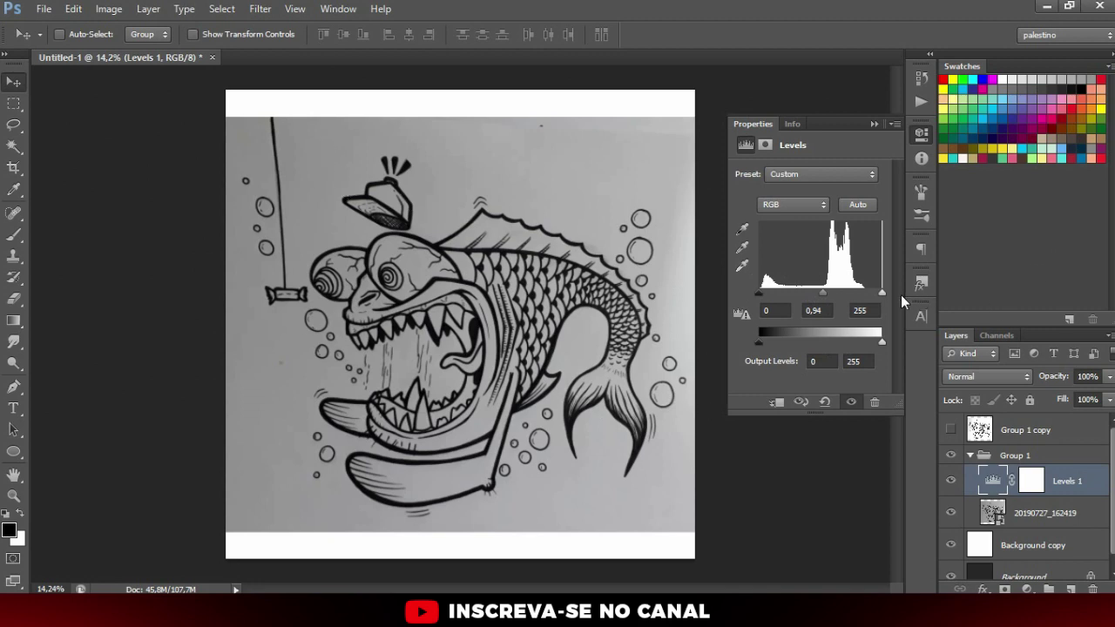
pyautogui.moveTo(882, 295); pyautogui.dragTo(813, 297)
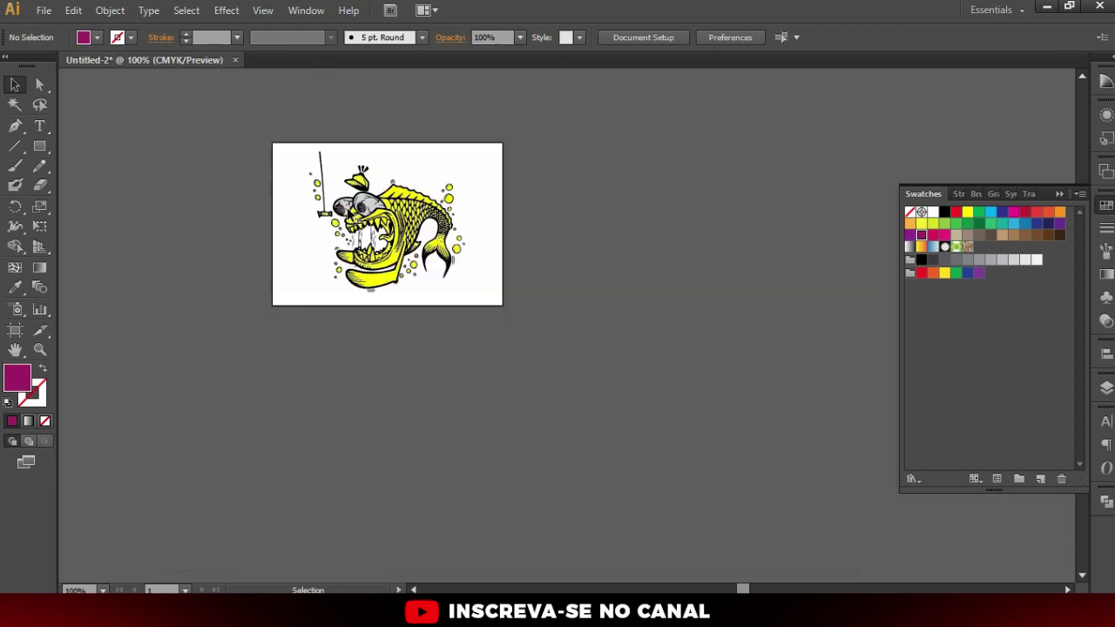
# - Recentre and zoom onto the mouth, then recolour it from yellow to red
pyautogui.hotkey('ctrl', '-')
pyautogui.moveTo(497, 384); pyautogui.dragTo(578, 360)
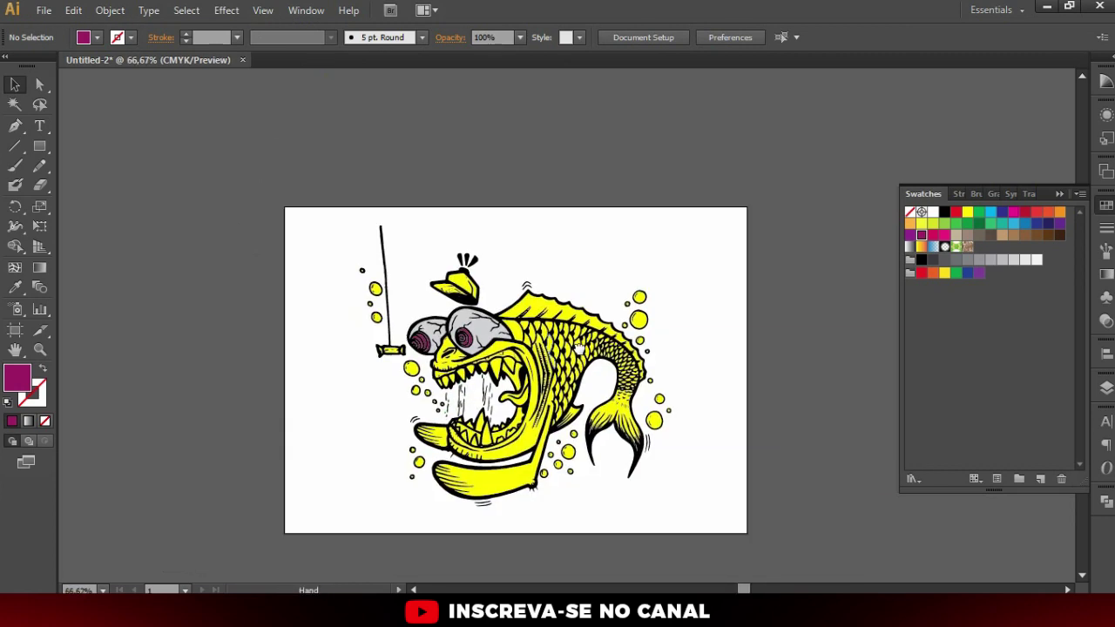
pyautogui.hotkey('ctrl', '+')
pyautogui.hotkey('ctrl', '+')
pyautogui.hotkey('ctrl', '+')
pyautogui.press('a')
pyautogui.click(497, 200)
pyautogui.click(1048, 211)
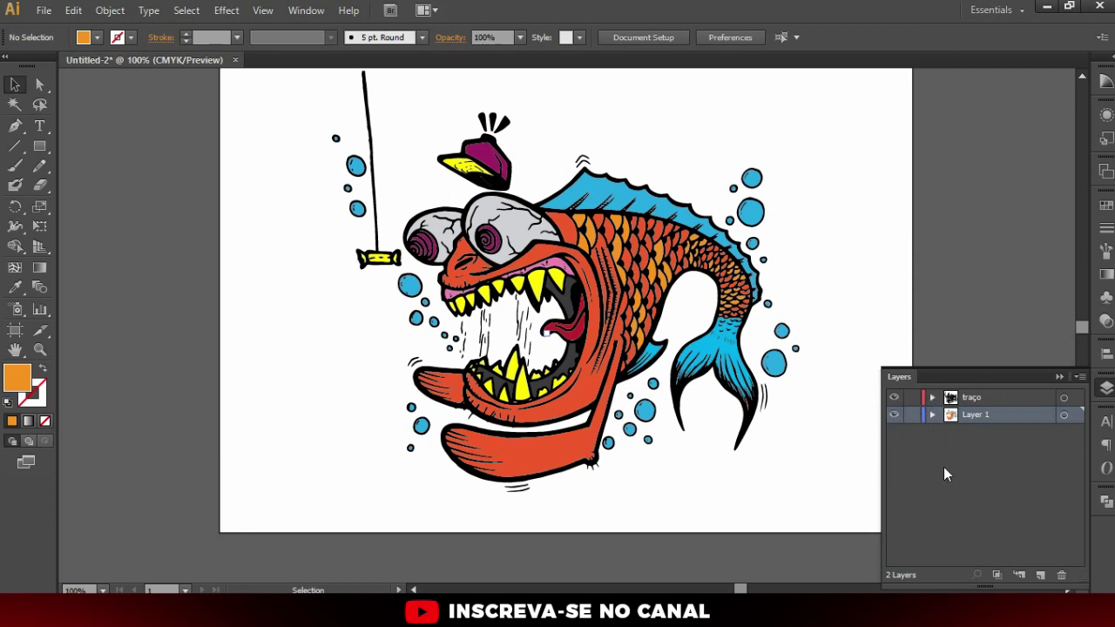
# - Create Layer 3 at the bottom of the stack and paste the artwork in place
pyautogui.hotkey('ctrl', 'a')
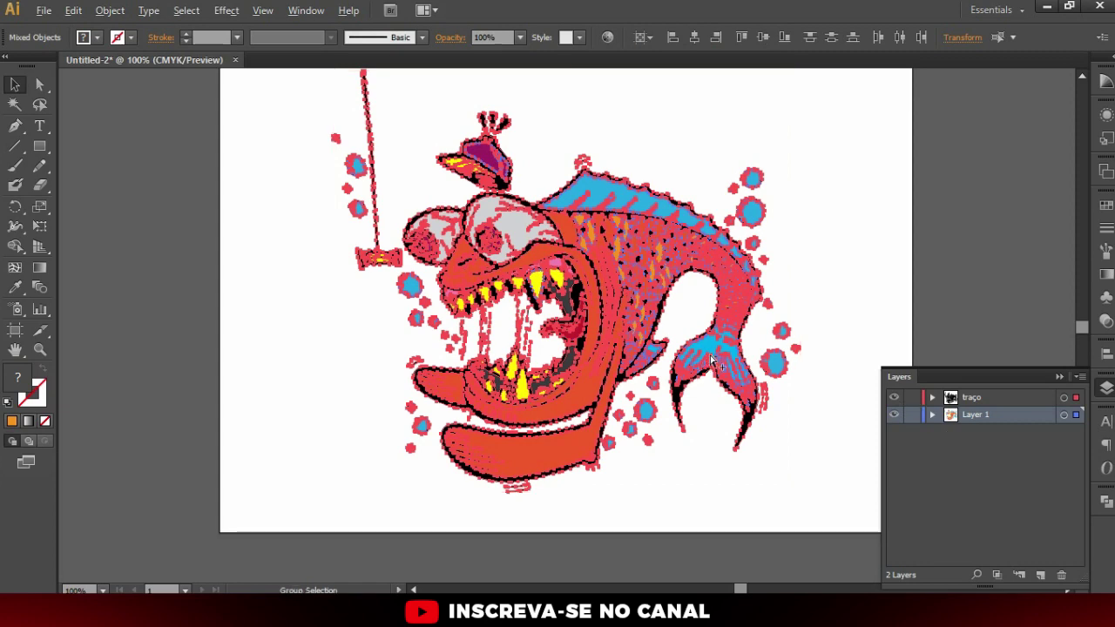
pyautogui.hotkey('ctrl', '+')
pyautogui.hotkey('ctrl', 'shift', 'a')
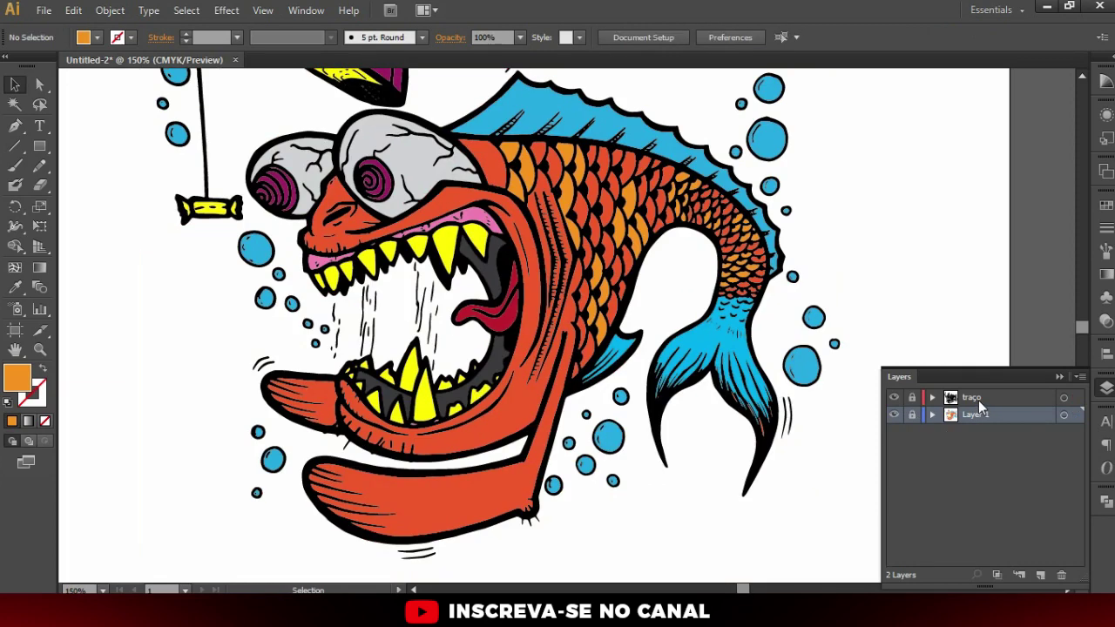
pyautogui.click(978, 399)
pyautogui.click(1040, 575)
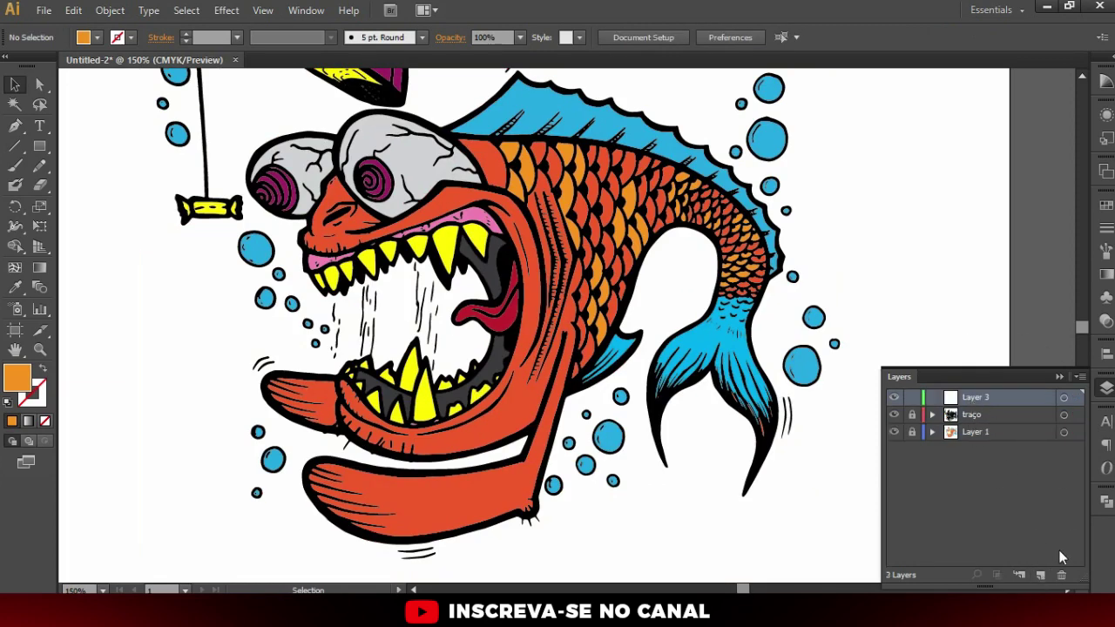
pyautogui.moveTo(1020, 419); pyautogui.dragTo(987, 450)
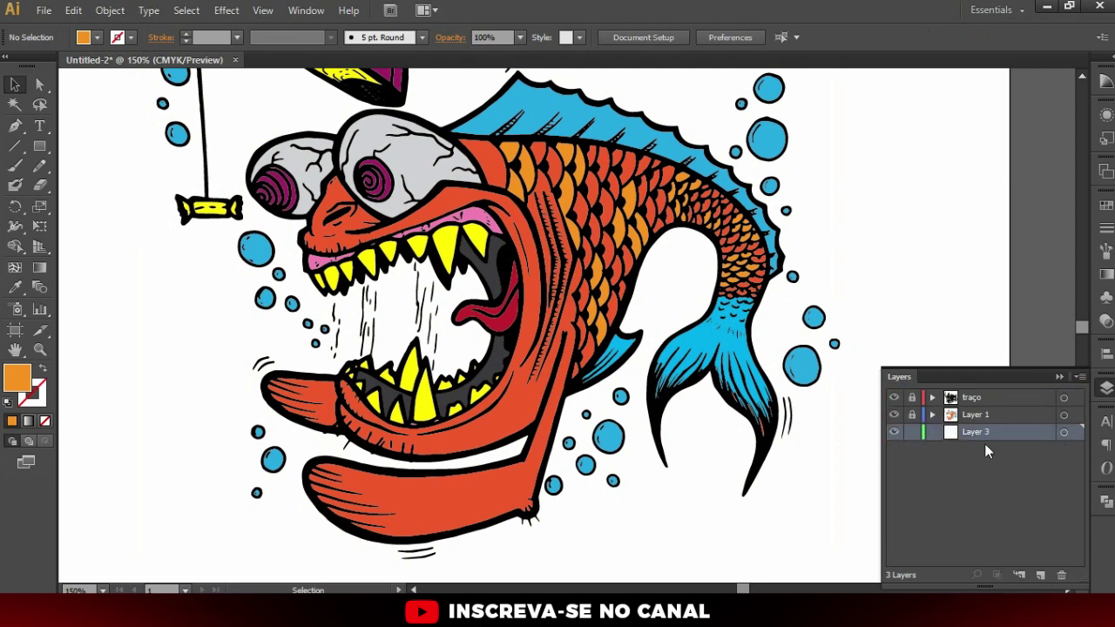
pyautogui.hotkey('ctrl', 'f')
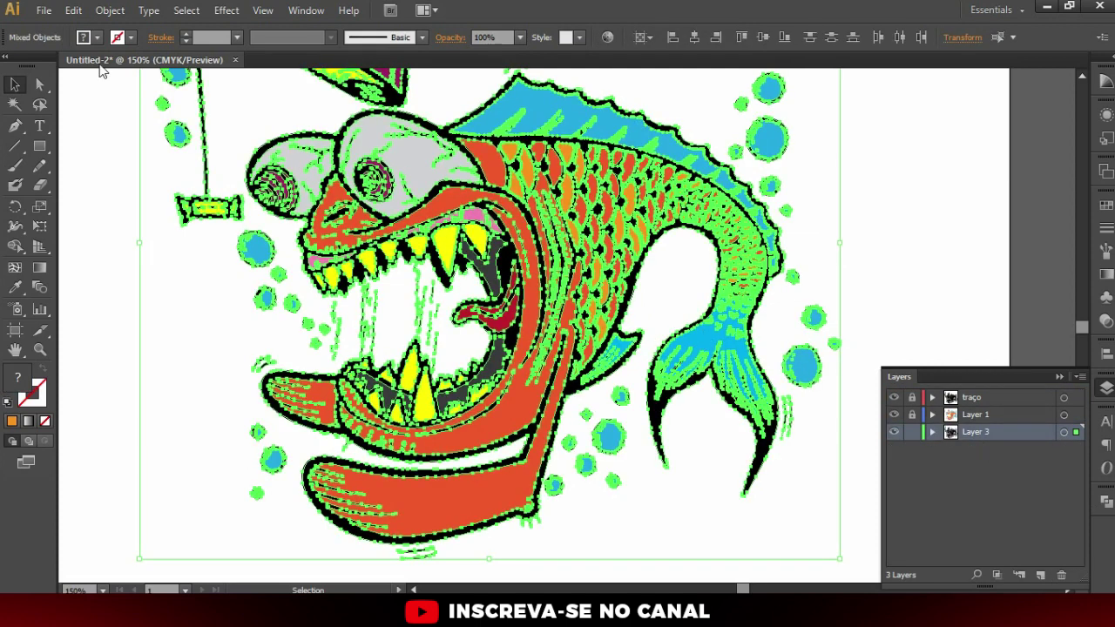
# - Outline all strokes, unite the shapes into one silhouette, and lock Layer 3
pyautogui.click(110, 12)
pyautogui.moveTo(128, 342)
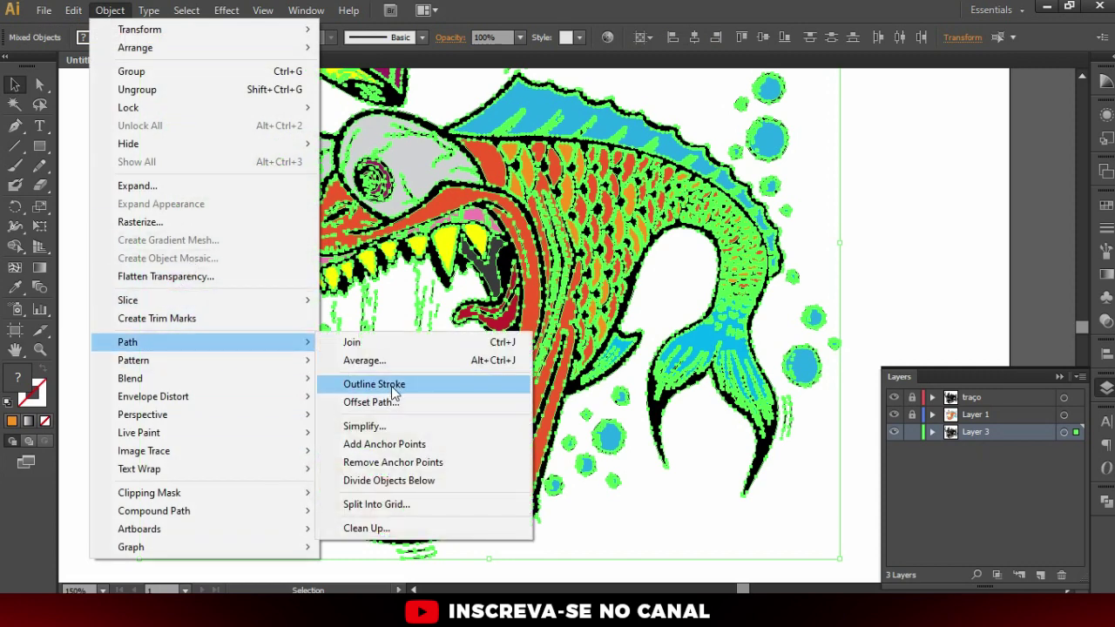
pyautogui.click(375, 385)
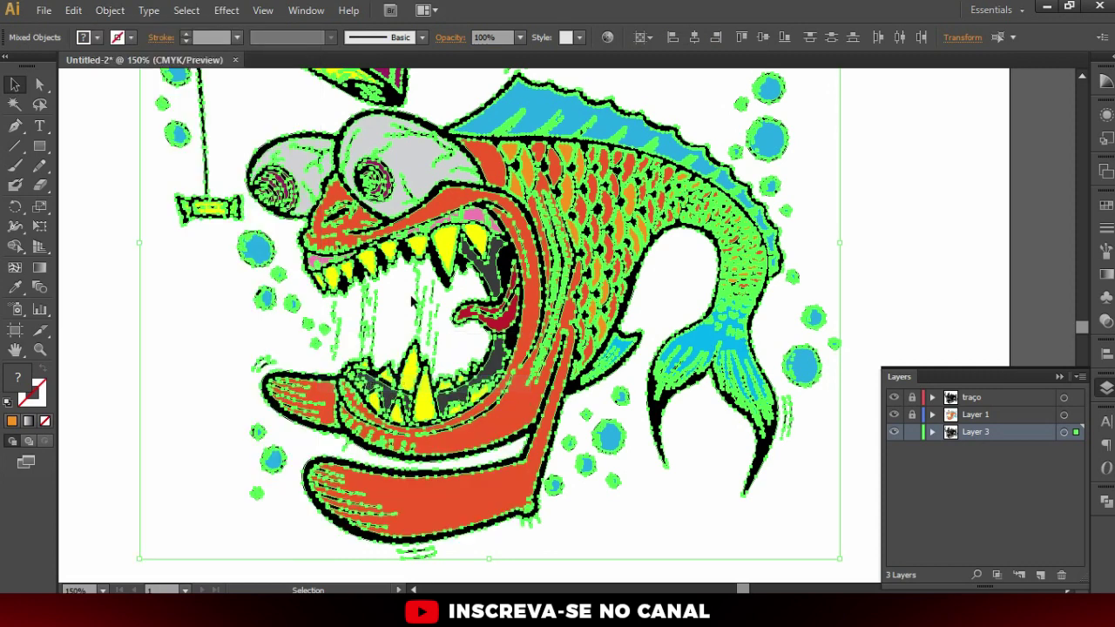
pyautogui.click(1107, 503)
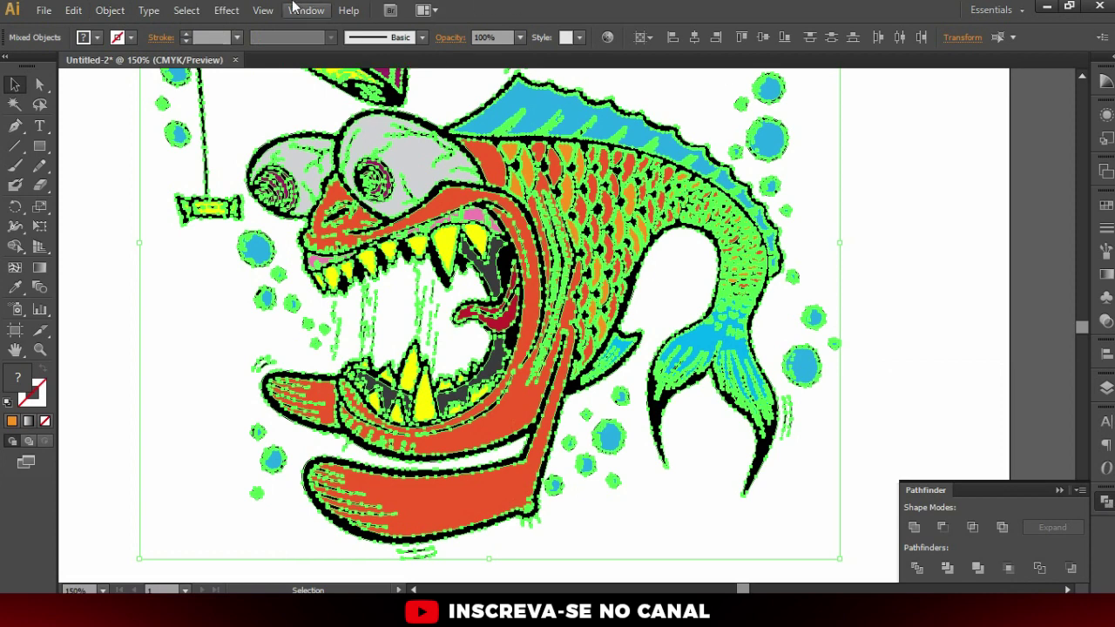
pyautogui.click(305, 11)
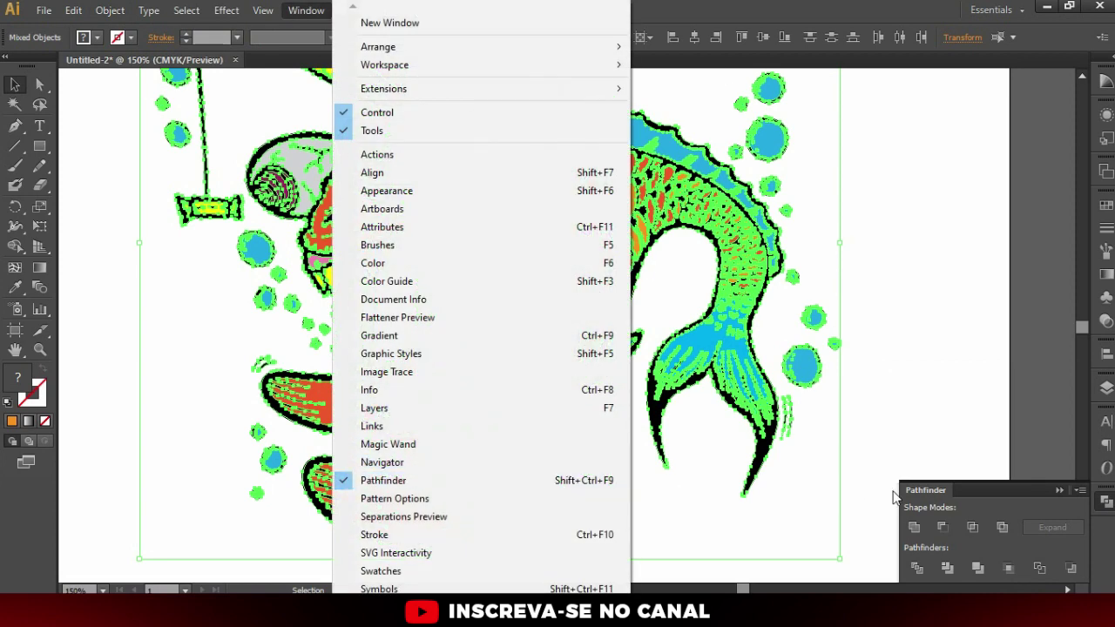
pyautogui.click(1033, 487)
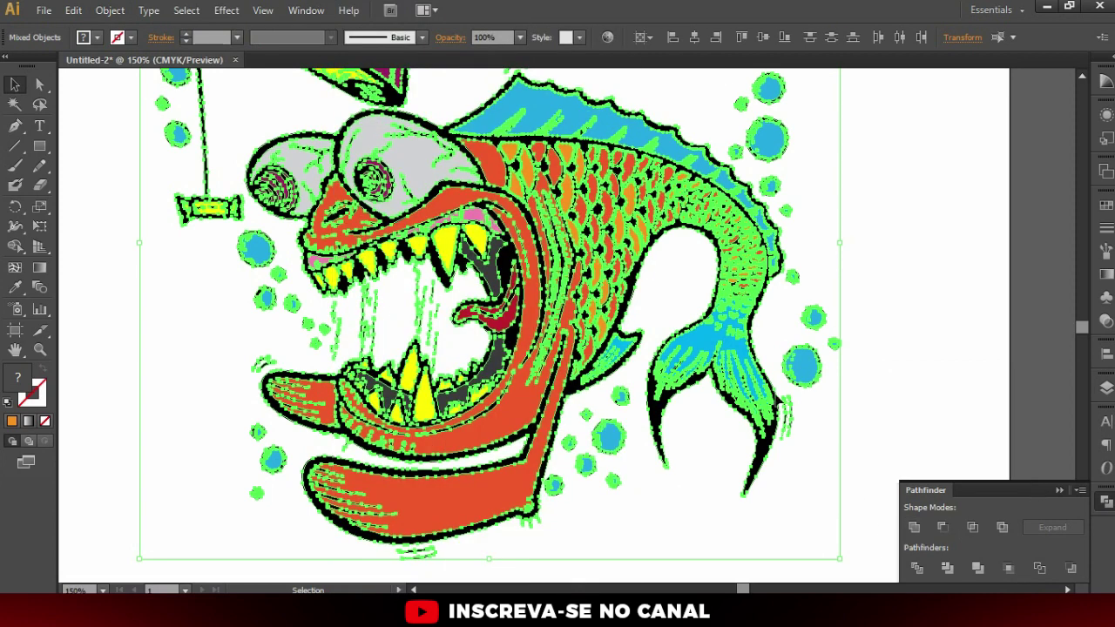
pyautogui.click(914, 529)
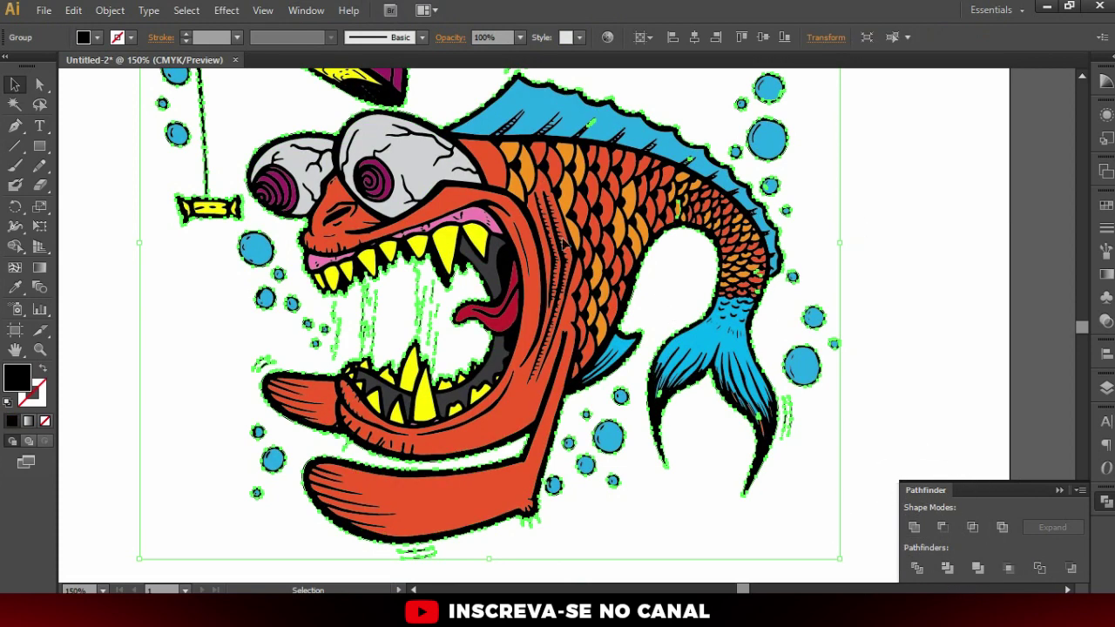
pyautogui.click(1107, 388)
pyautogui.click(914, 432)
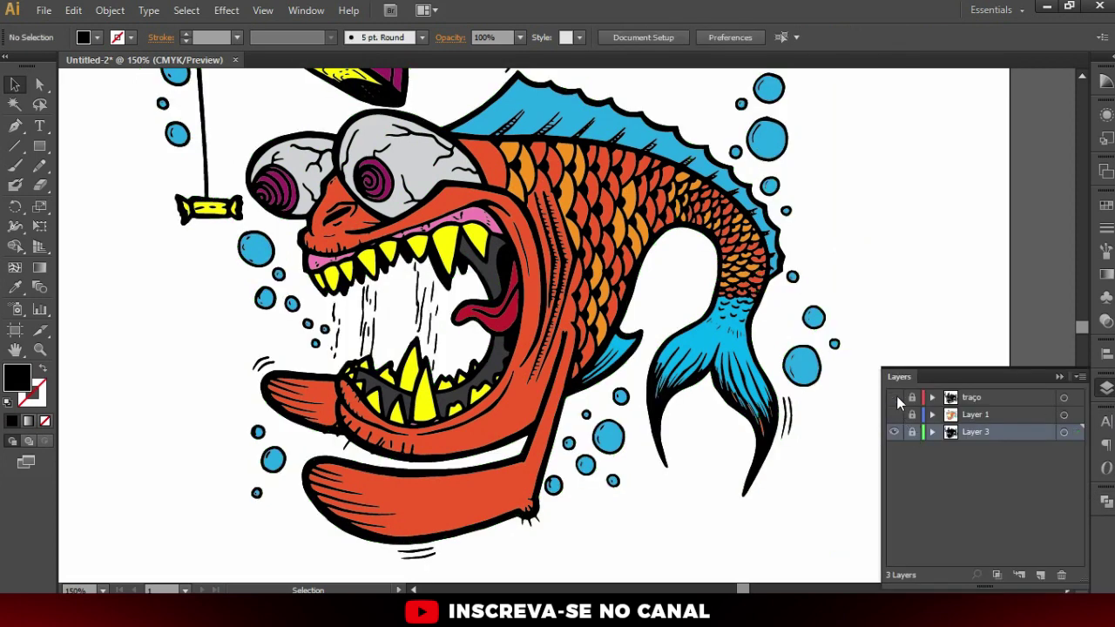
# - Toggle the traço and Layer 1 visibility and switch Outline/Preview with Ctrl+Y
pyautogui.click(896, 398)
pyautogui.click(896, 400)
pyautogui.click(894, 415)
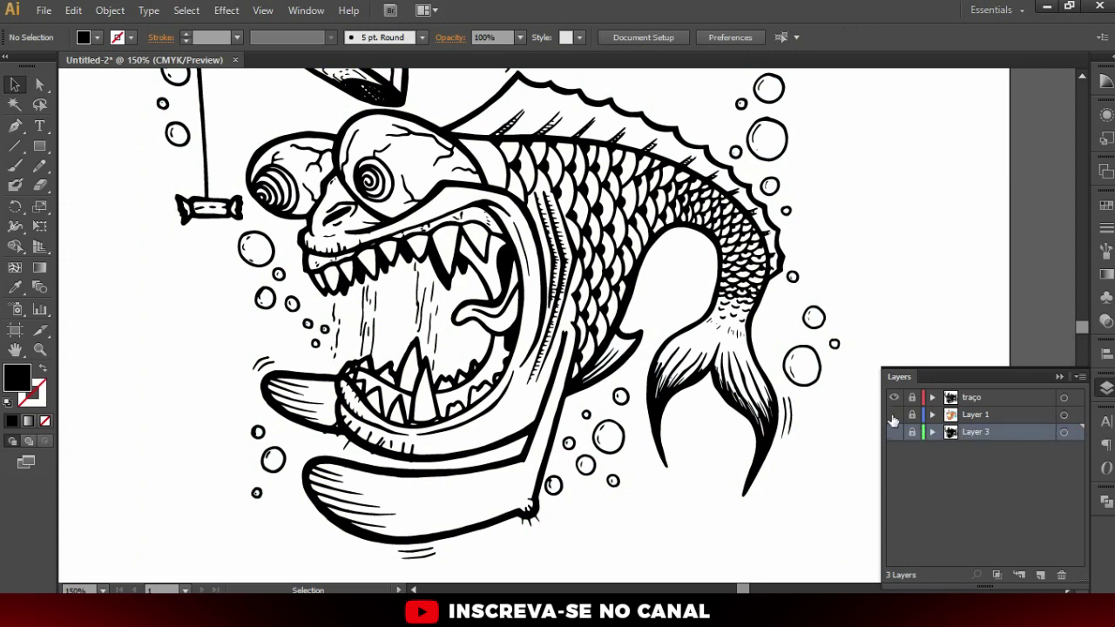
pyautogui.click(894, 416)
pyautogui.hotkey('ctrl', 'y')
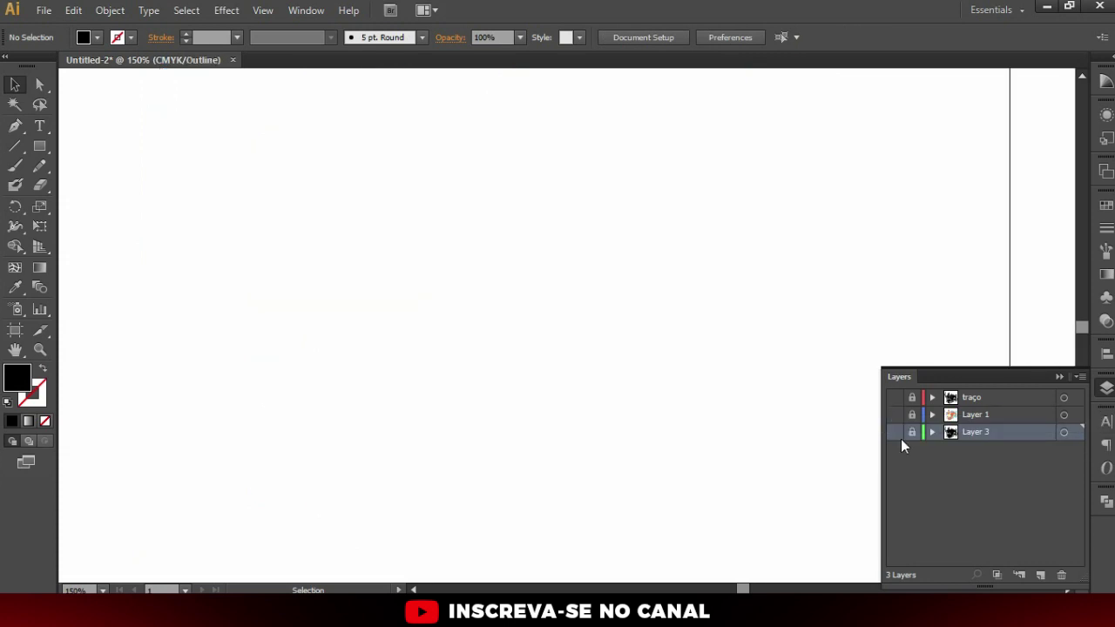
pyautogui.hotkey('ctrl', 'y')
# - Show the colour layer over the black backing and toggle the traço line-work
pyautogui.hotkey('ctrl', '1')
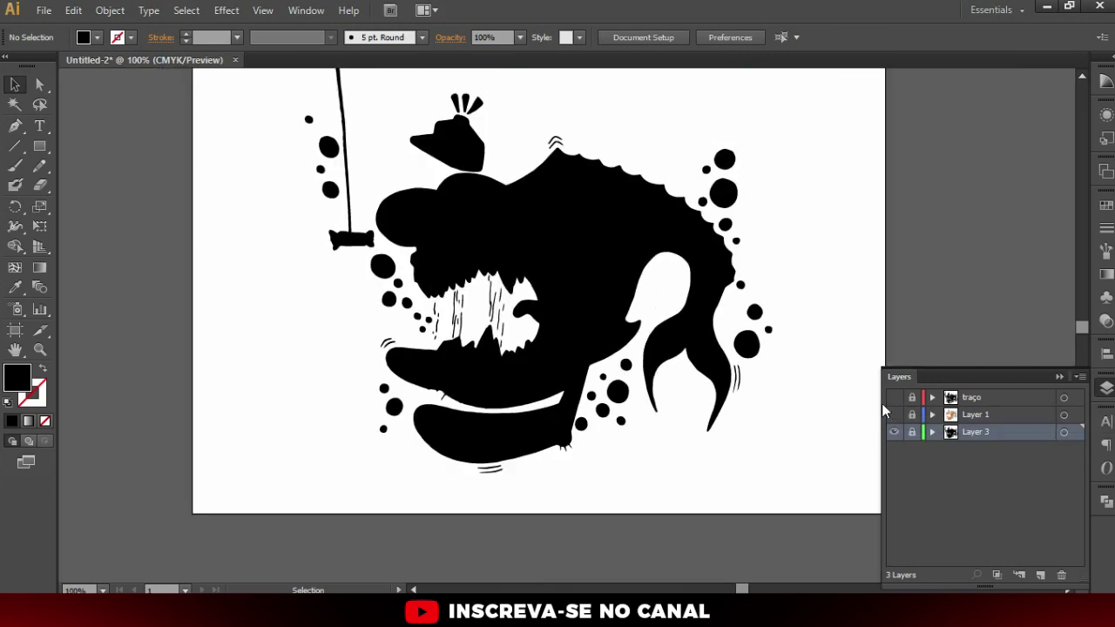
pyautogui.click(893, 415)
pyautogui.hotkey('ctrl', '+')
pyautogui.click(895, 398)
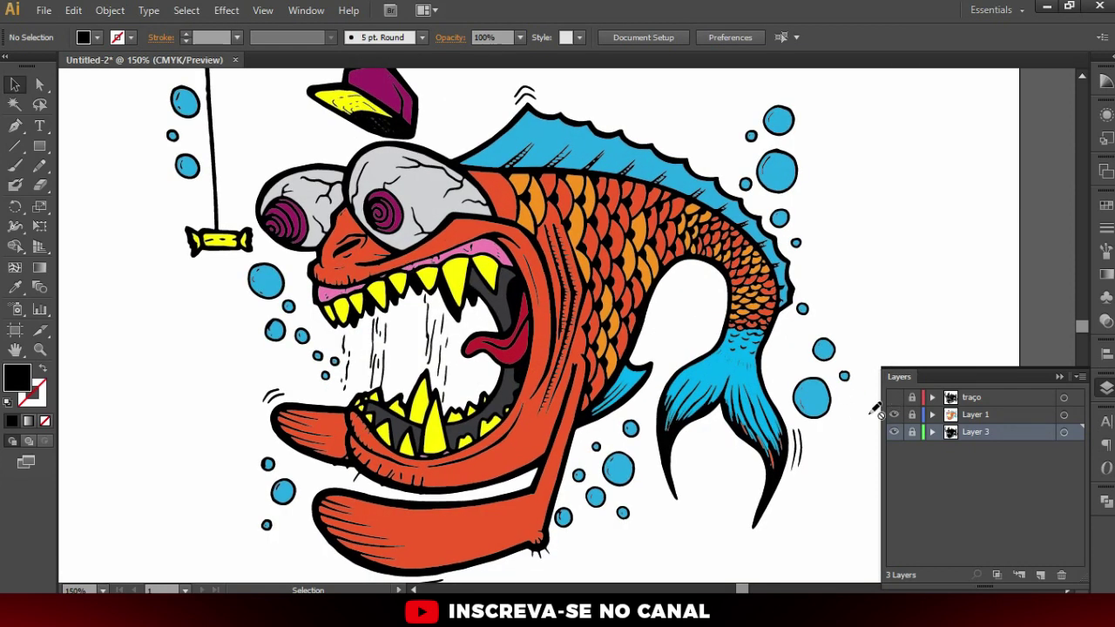
pyautogui.scroll(1, 809, 447)
pyautogui.click(895, 399)
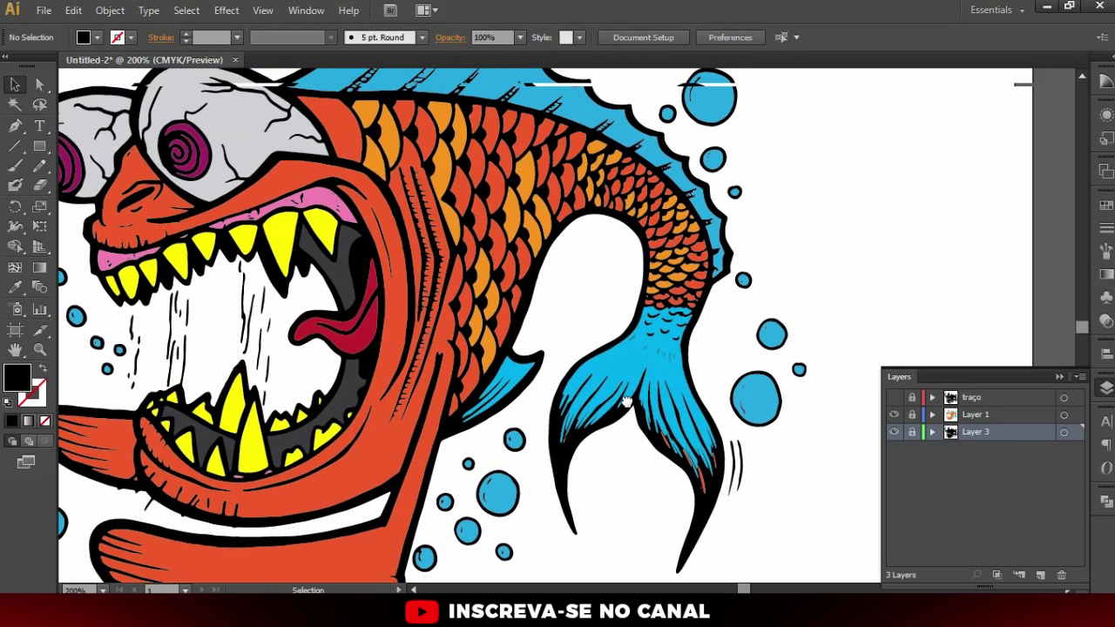
# - Zoom onto the hat and toggle the colour layer to check the black Layer 3 backing
pyautogui.moveTo(662, 262); pyautogui.dragTo(749, 409)
pyautogui.moveTo(360, 250)
pyautogui.mouseDown()
pyautogui.moveTo(461, 273)
pyautogui.moveTo(514, 370)
pyautogui.moveTo(527, 431)
pyautogui.mouseUp()
pyautogui.hotkey('ctrl', '+')
pyautogui.hotkey('ctrl', '+')
pyautogui.hotkey('ctrl', '+')
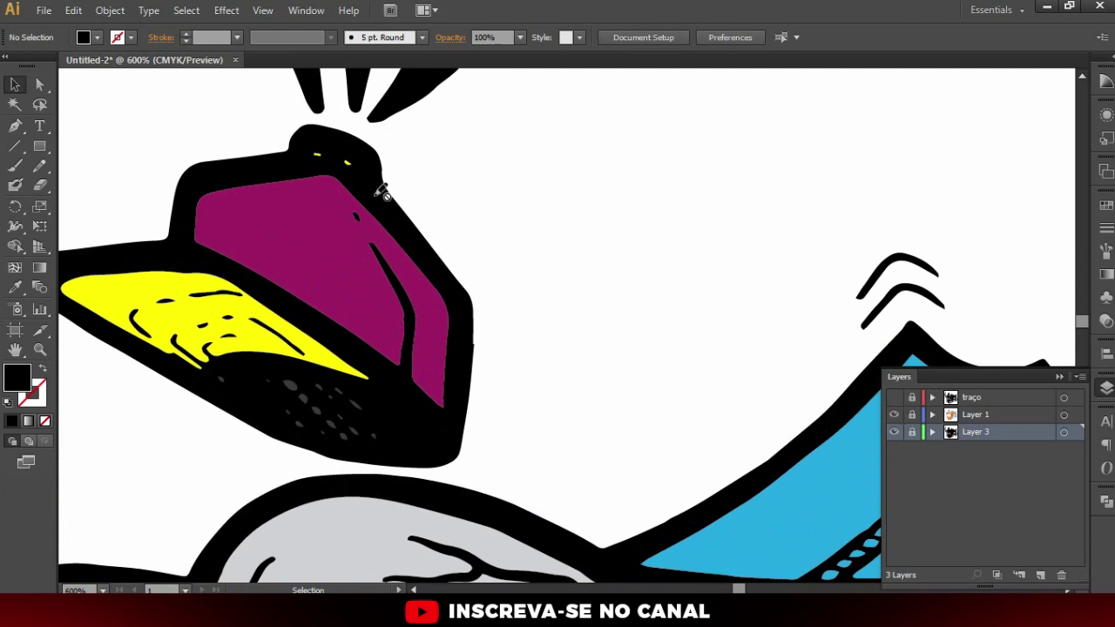
pyautogui.scroll(2, 300, 155)
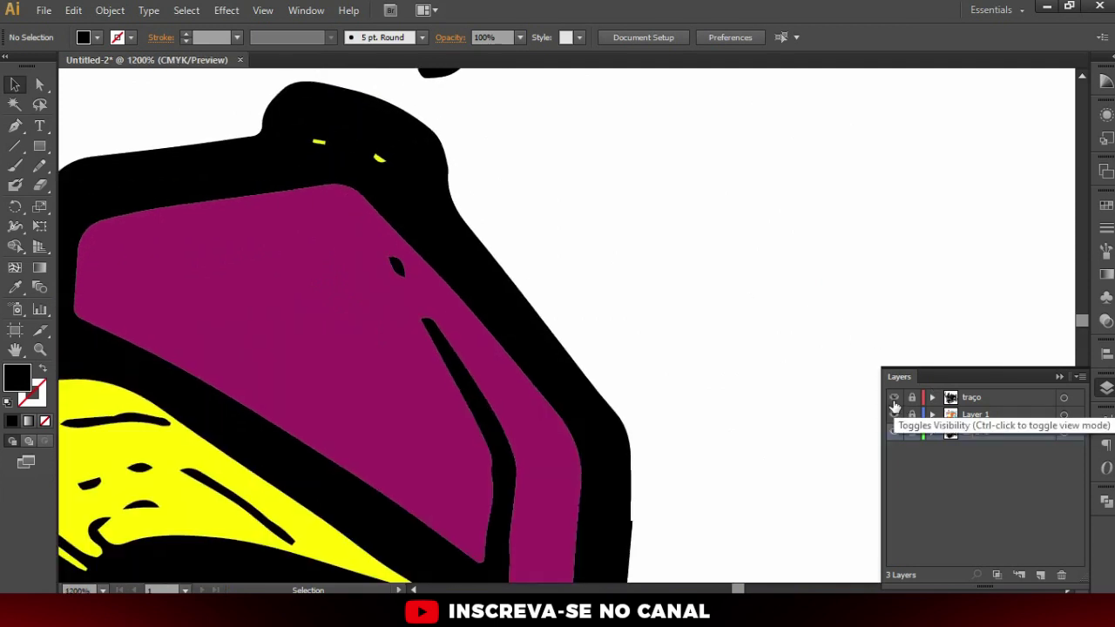
pyautogui.click(895, 415)
pyautogui.click(895, 415)
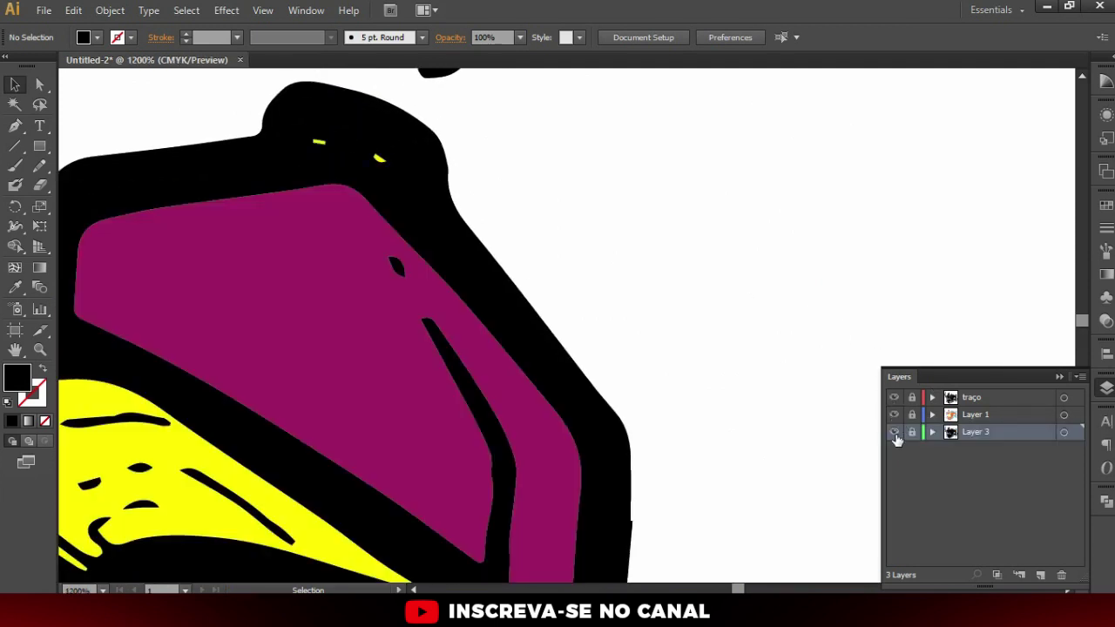
pyautogui.click(895, 415)
pyautogui.click(895, 415)
pyautogui.click(894, 415)
pyautogui.click(894, 433)
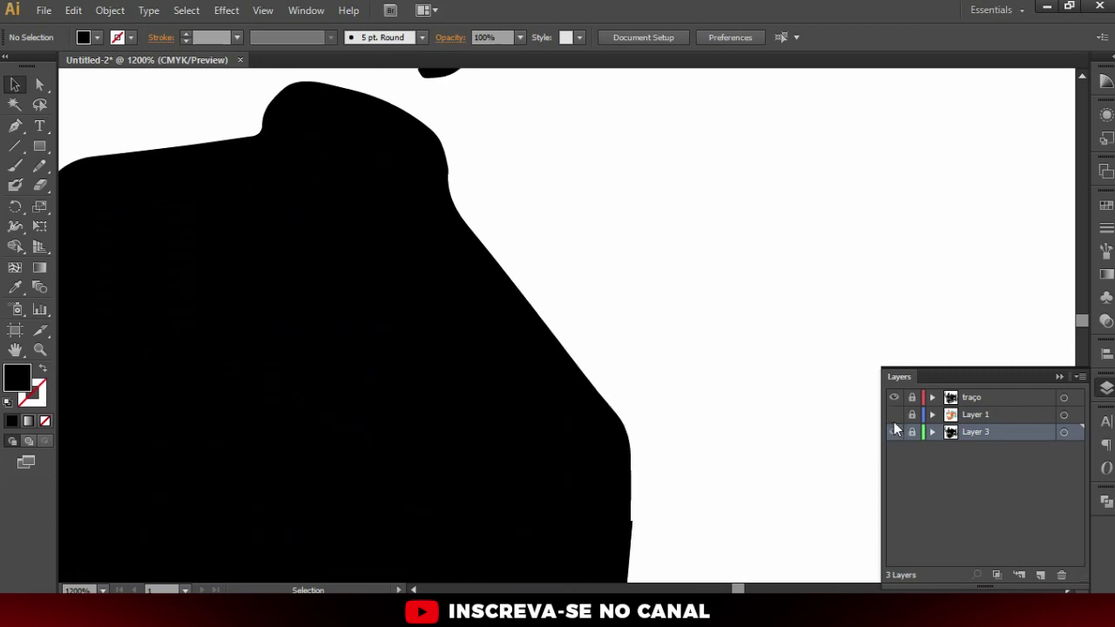
pyautogui.click(895, 416)
# - Scroll across the fish, comparing its colours against the black backing by toggling Layer 1
pyautogui.scroll(-5, 461, 249)
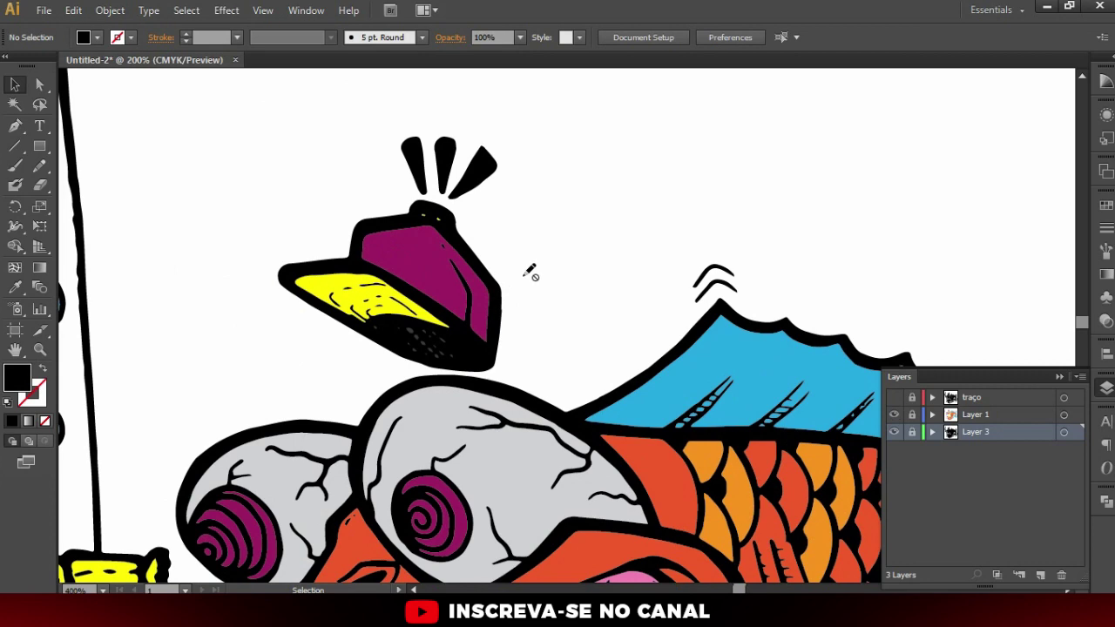
pyautogui.scroll(-3, 480, 276)
pyautogui.hscroll(3, 602, 282)
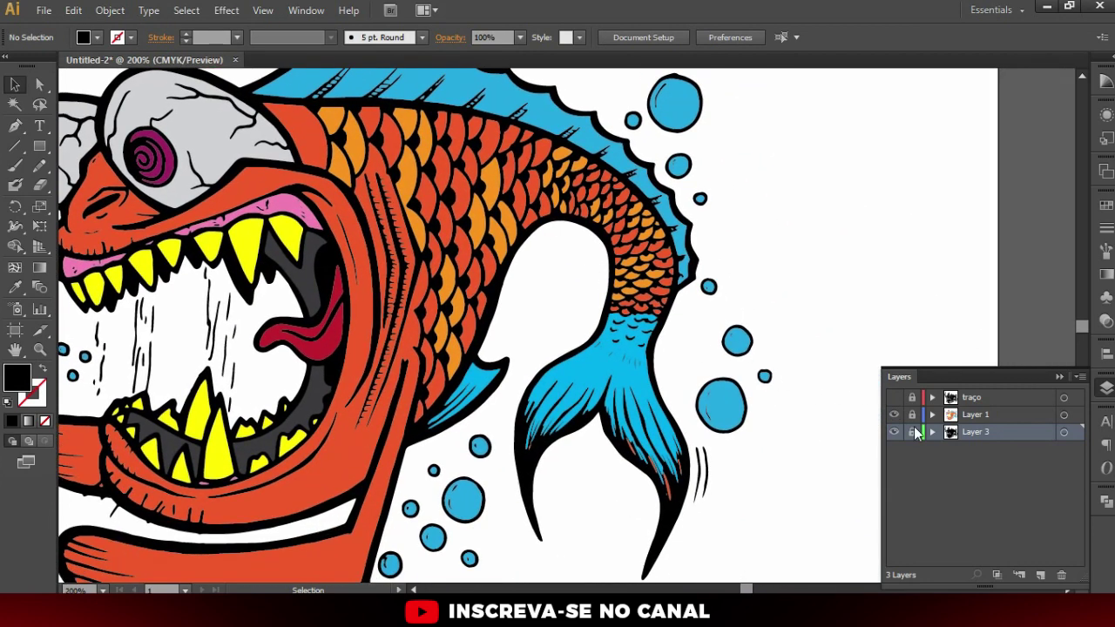
pyautogui.click(894, 415)
pyautogui.click(894, 415)
pyautogui.click(893, 416)
pyautogui.click(893, 415)
pyautogui.scroll(-3, 349, 261)
pyautogui.scroll(-2, 348, 262)
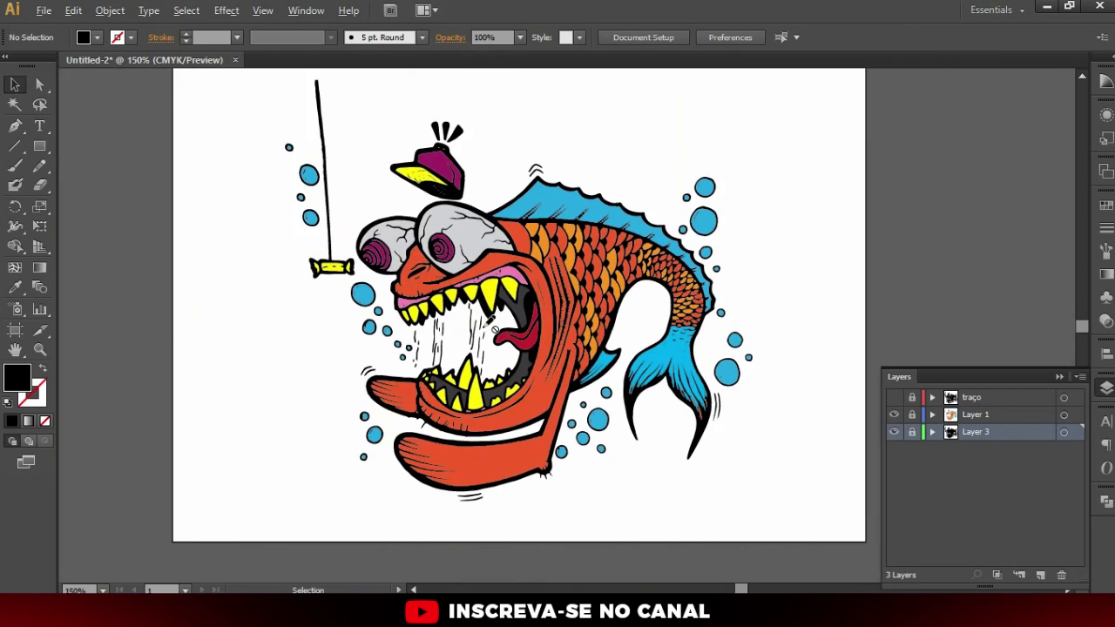
# - Select the anchor points around the tail with Direct Selection
pyautogui.scroll(5, 578, 375)
pyautogui.scroll(2, 612, 273)
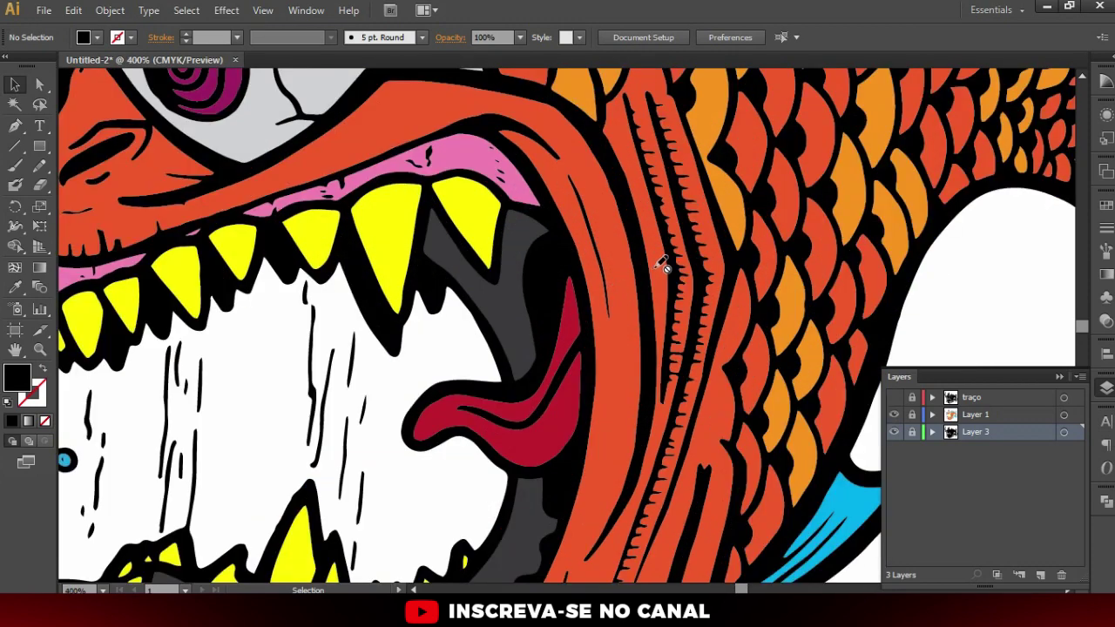
pyautogui.scroll(-3, 662, 258)
pyautogui.moveTo(805, 397)
pyautogui.mouseDown()
pyautogui.moveTo(495, 201)
pyautogui.moveTo(453, 140)
pyautogui.mouseUp()
pyautogui.scroll(2, 615, 438)
pyautogui.press('a')
pyautogui.moveTo(608, 442); pyautogui.dragTo(814, 324)
pyautogui.press('v')
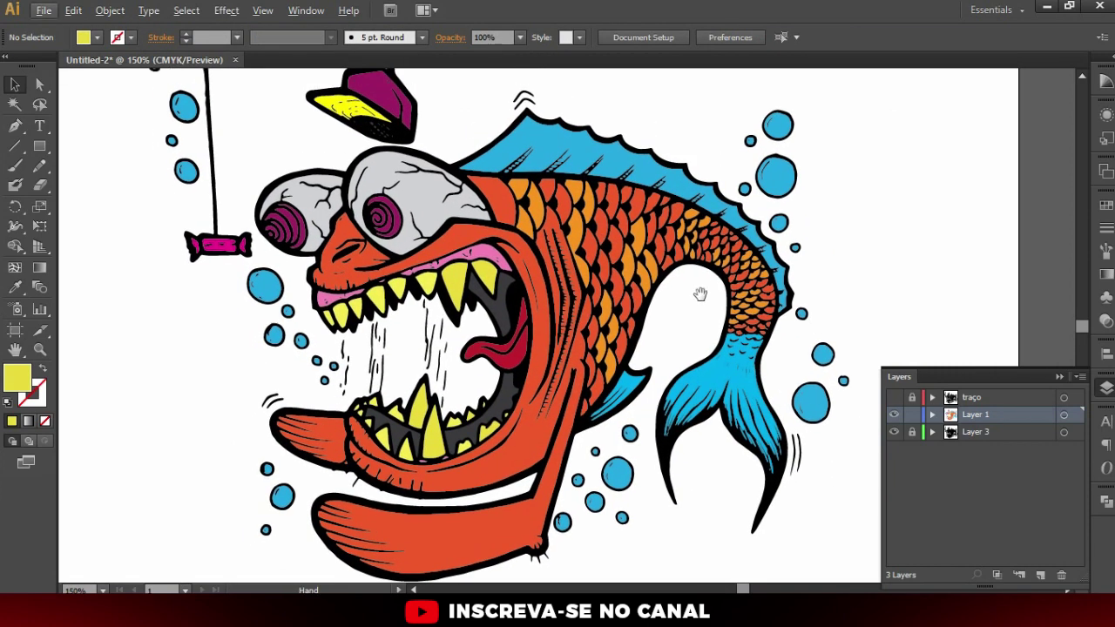
# - Select the blue fin, deselect it, and recentre the whole fish
pyautogui.click(478, 164)
pyautogui.press('a')
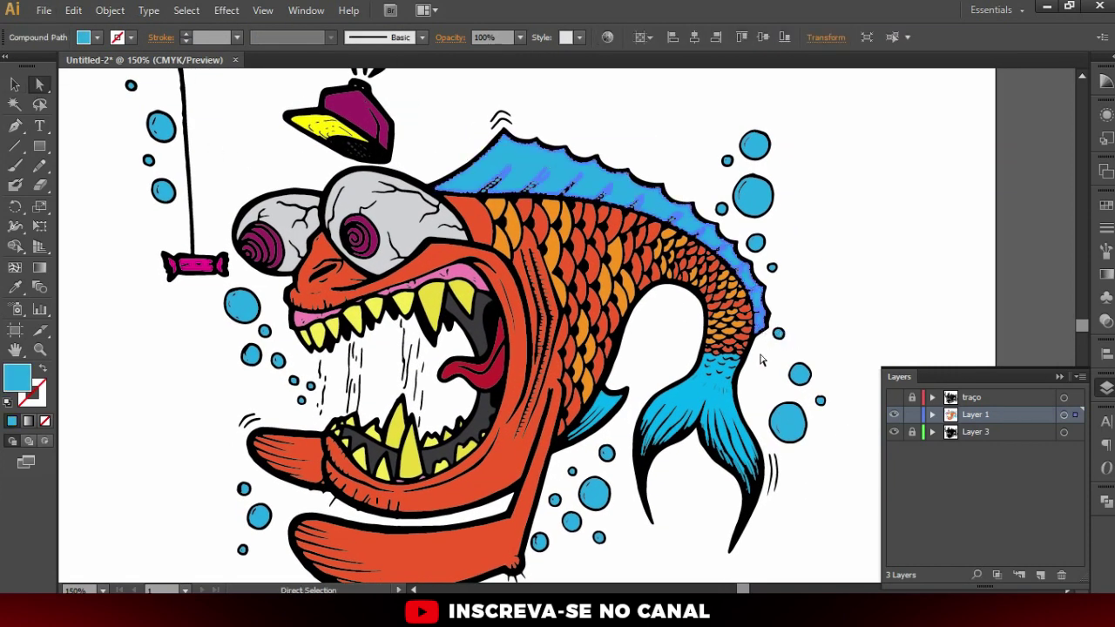
pyautogui.press('v')
pyautogui.click(901, 299)
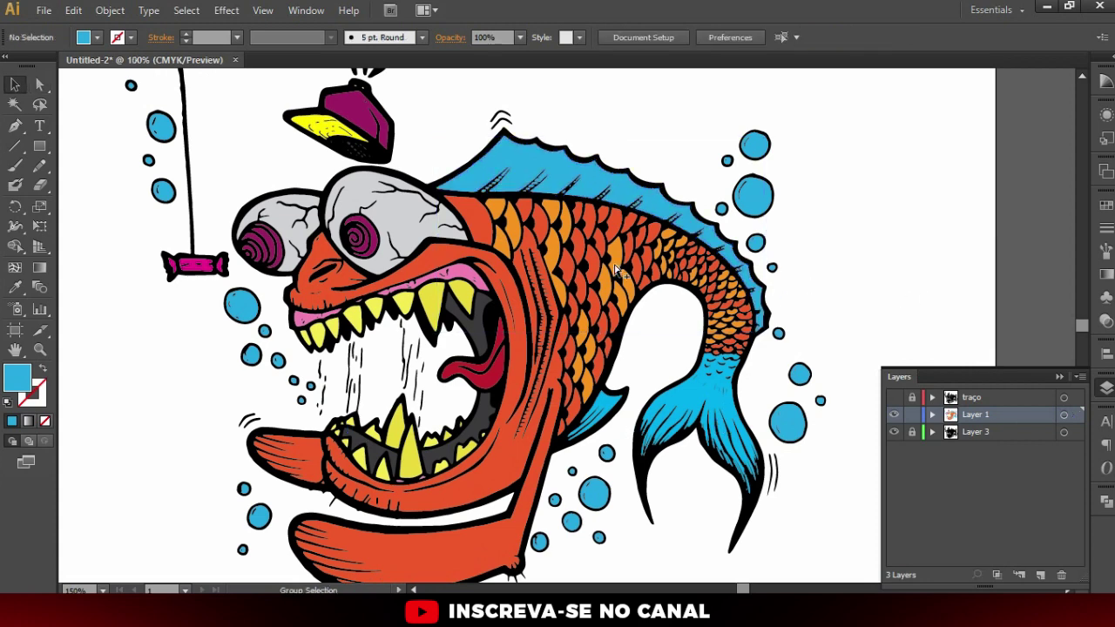
pyautogui.hotkey('ctrl', '-')
pyautogui.hotkey('ctrl', '-')
pyautogui.hotkey('ctrl', '+')
pyautogui.keyDown('alt'); pyautogui.scroll(2, 567, 419); pyautogui.keyUp('alt')
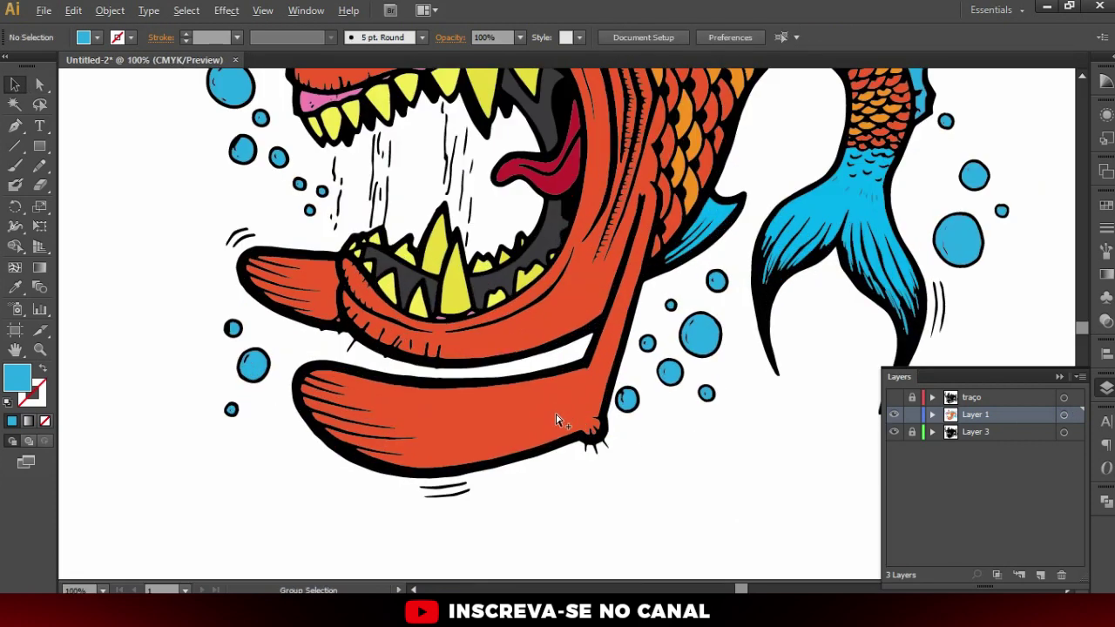
pyautogui.keyDown('alt'); pyautogui.scroll(-2, 557, 419); pyautogui.keyUp('alt')
pyautogui.moveTo(509, 135); pyautogui.dragTo(446, 187)
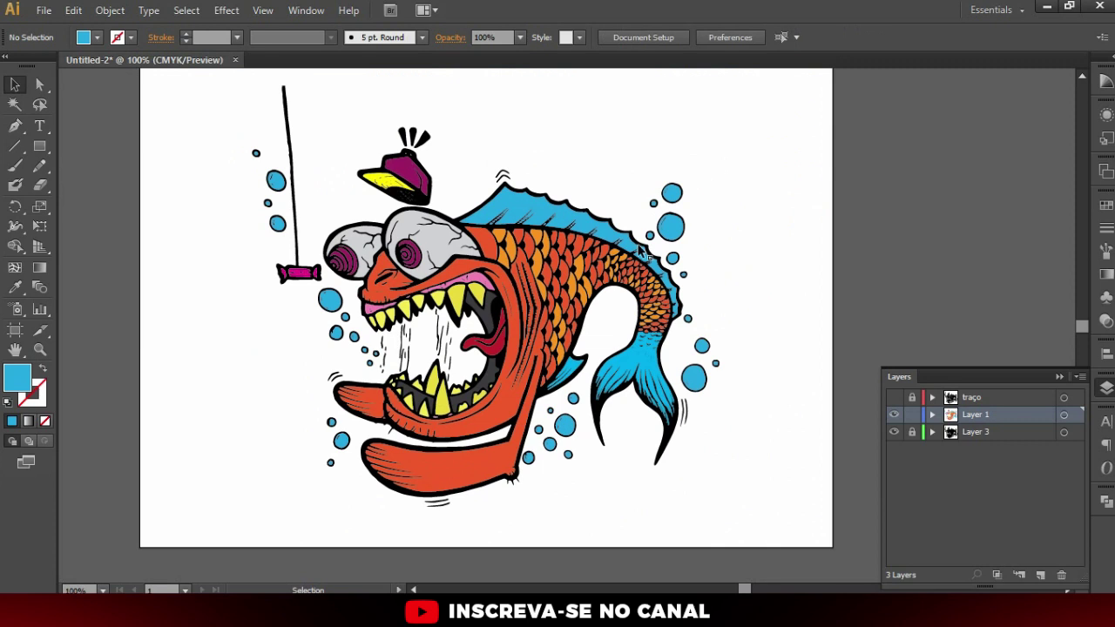
# - Scroll and pan over the fish's body and tail to check the colouring
pyautogui.scroll(-2, 642, 142)
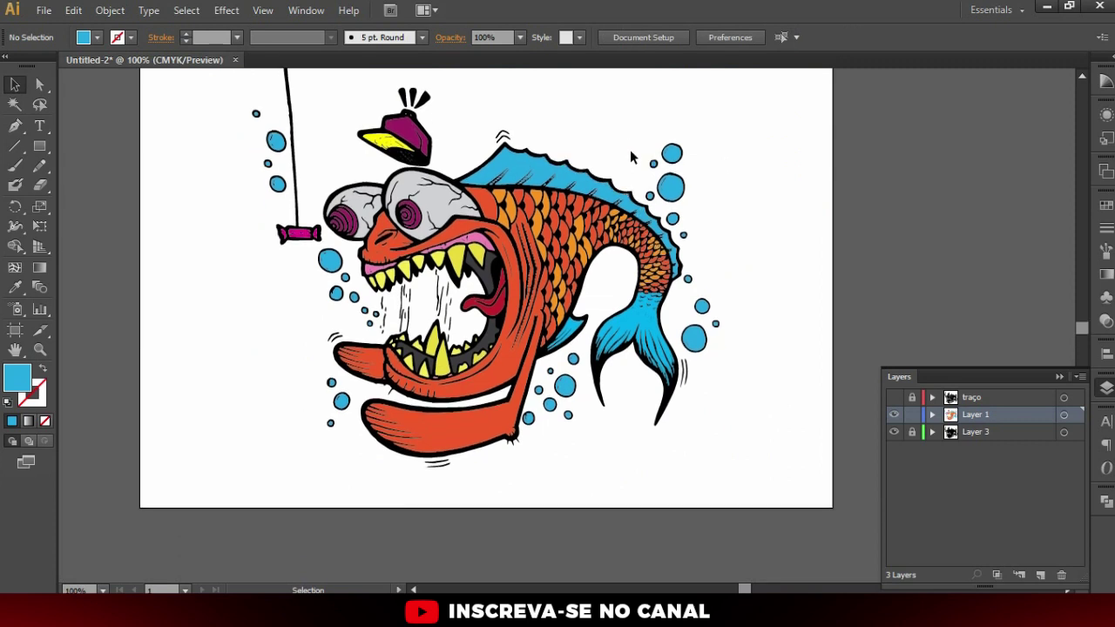
pyautogui.keyDown('alt'); pyautogui.scroll(1, 523, 174); pyautogui.keyUp('alt')
pyautogui.keyDown('alt'); pyautogui.scroll(2, 392, 209); pyautogui.keyUp('alt')
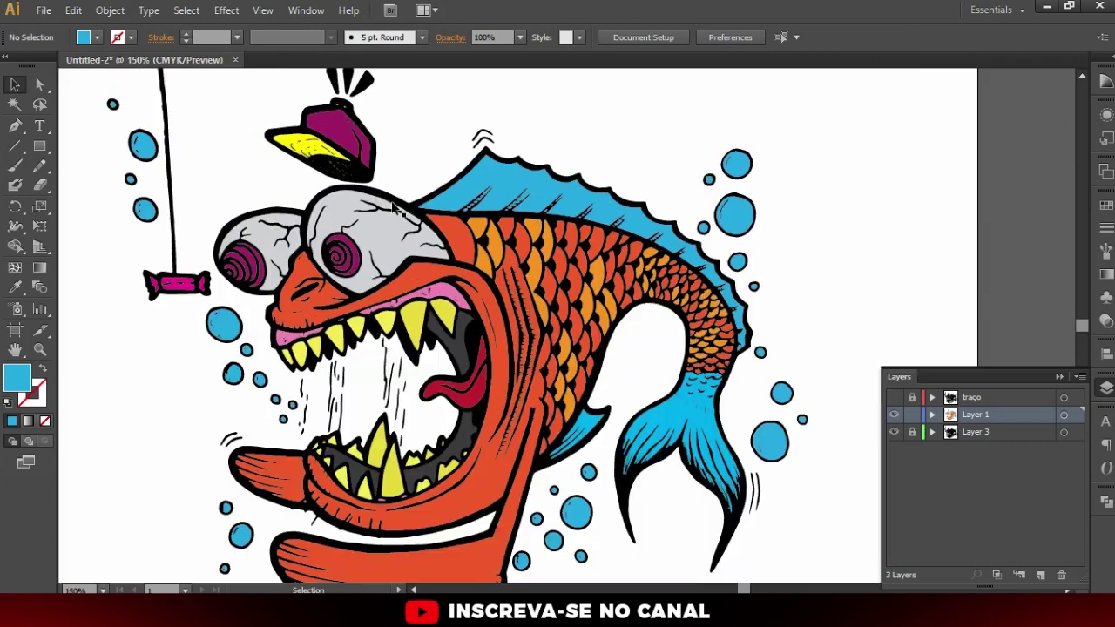
pyautogui.keyDown('alt'); pyautogui.scroll(2, 340, 245); pyautogui.keyUp('alt')
pyautogui.keyDown('alt'); pyautogui.scroll(3, 340, 245); pyautogui.keyUp('alt')
pyautogui.keyDown('alt'); pyautogui.scroll(-1, 340, 246); pyautogui.keyUp('alt')
pyautogui.scroll(-3, 505, 366)
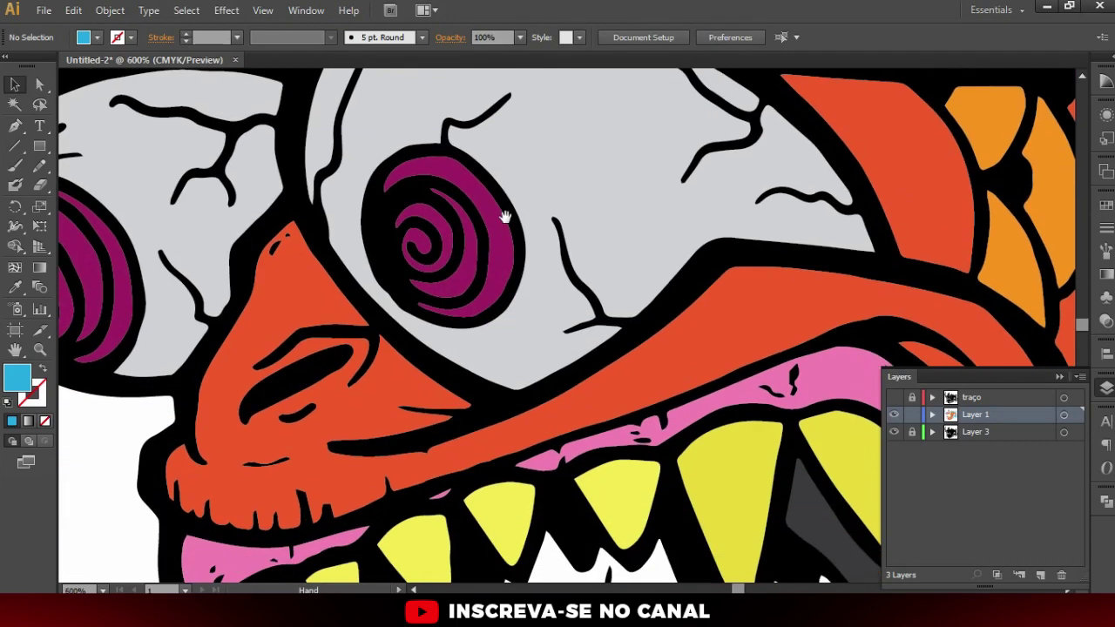
pyautogui.scroll(-2, 505, 349)
pyautogui.keyDown('alt'); pyautogui.scroll(-1, 662, 255); pyautogui.keyUp('alt')
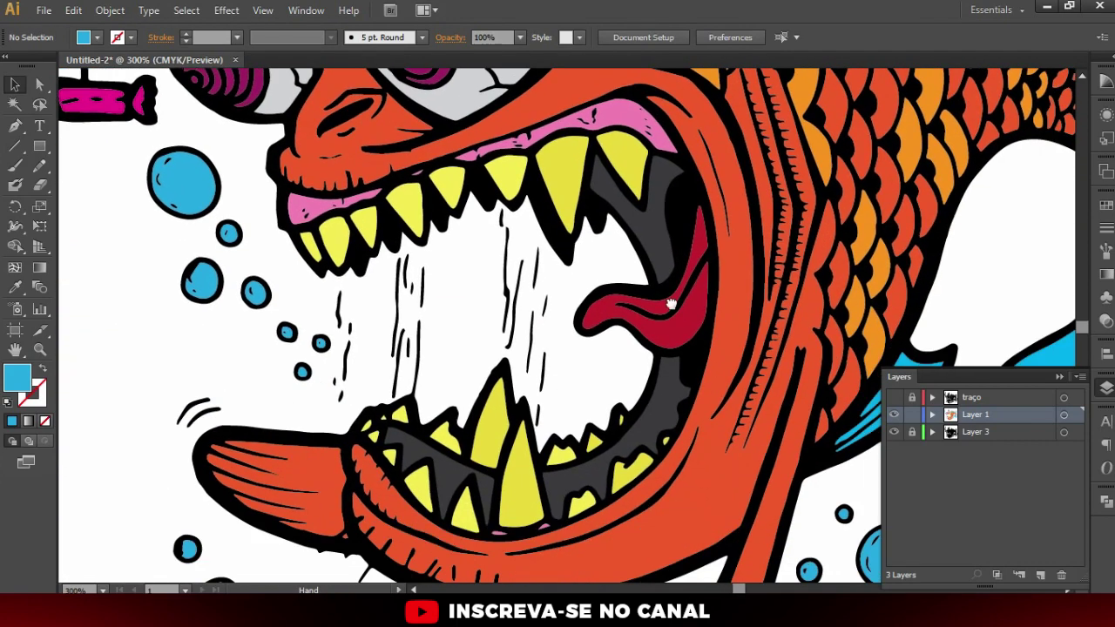
pyautogui.moveTo(786, 356); pyautogui.dragTo(588, 147)
pyautogui.keyDown('alt'); pyautogui.scroll(-2, 403, 285); pyautogui.keyUp('alt')
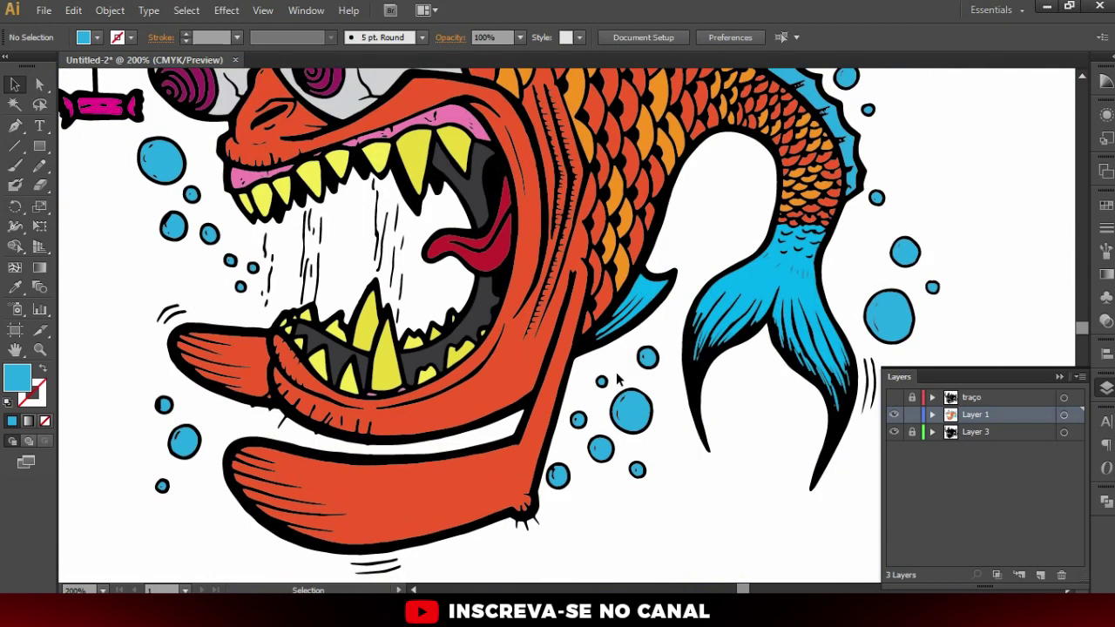
pyautogui.keyDown('alt'); pyautogui.scroll(-1, 830, 351); pyautogui.keyUp('alt')
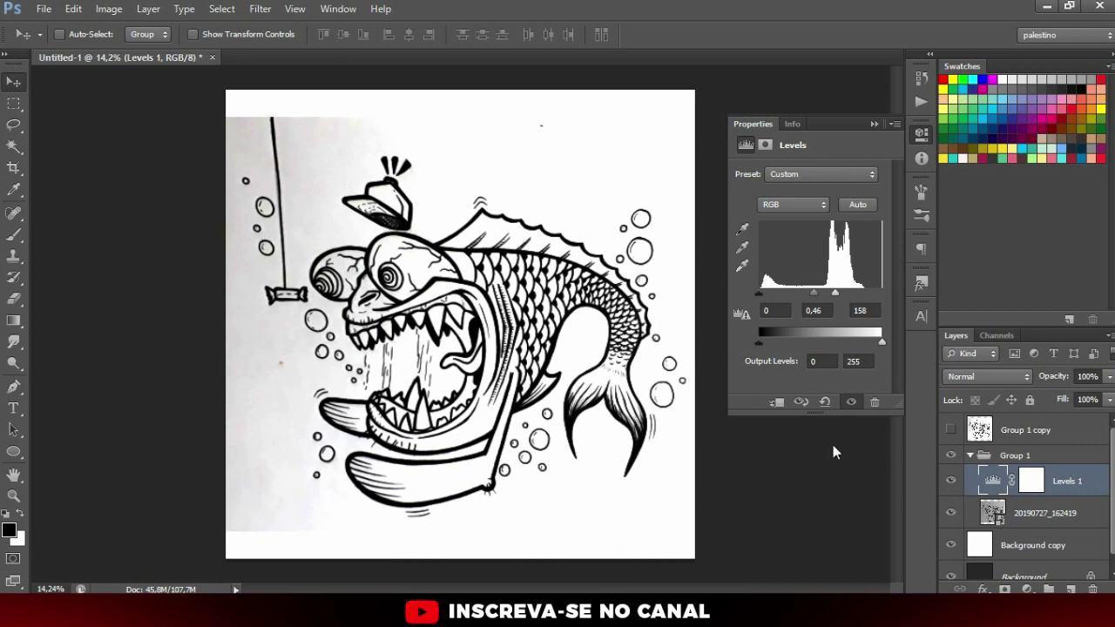
pyautogui.click(951, 480)
pyautogui.click(950, 480)
pyautogui.click(950, 480)
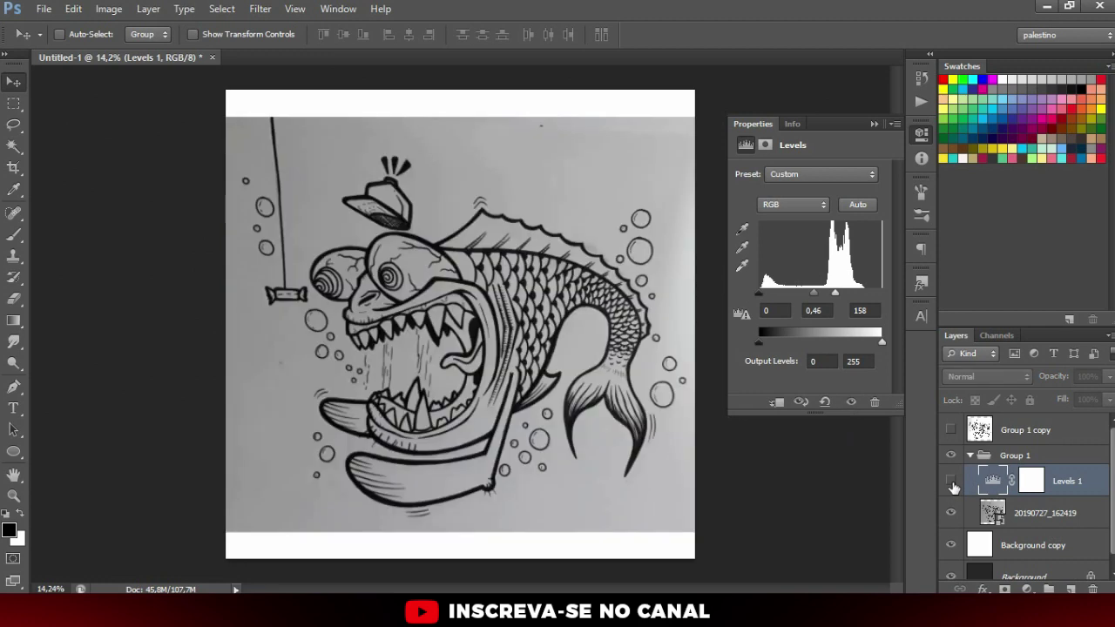
pyautogui.click(951, 480)
pyautogui.scroll(-1, 513, 366)
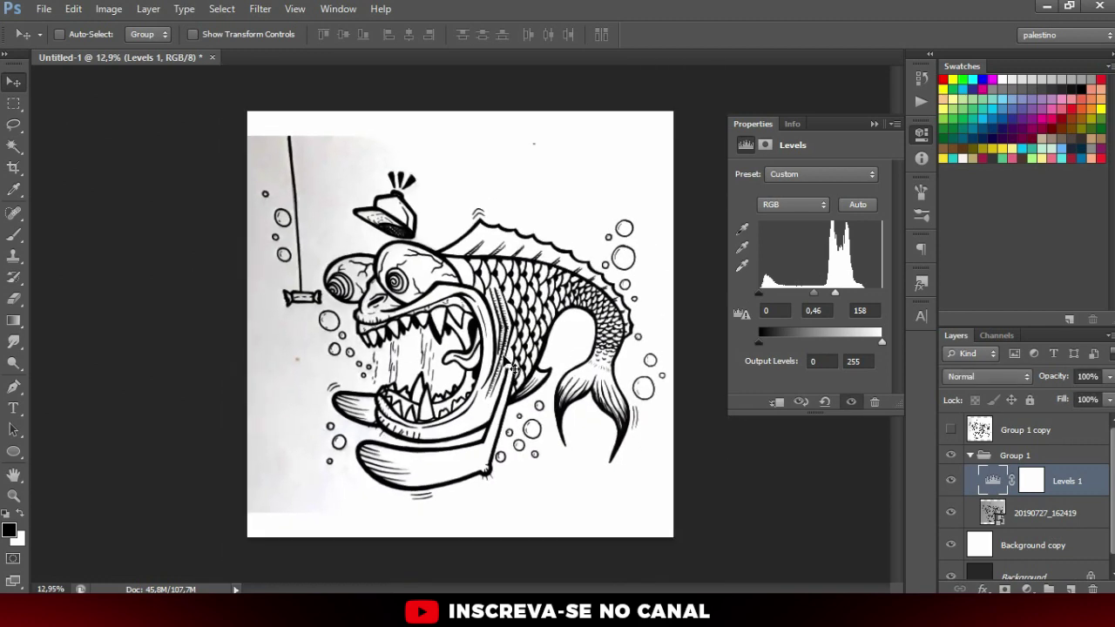